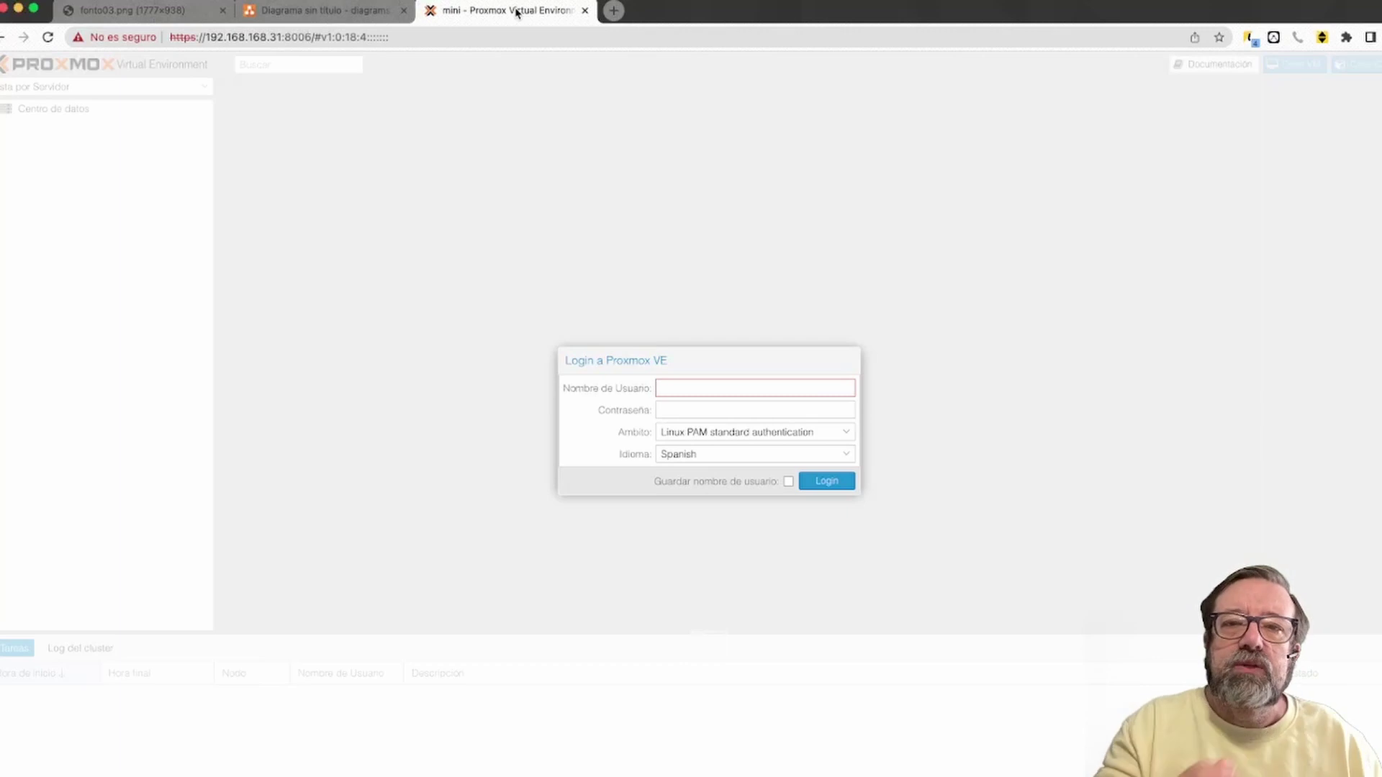
Log in to Proxmox VE as root with the administrator password
{"action": "type", "text": "root"}
{"action": "key", "text": "Tab"}
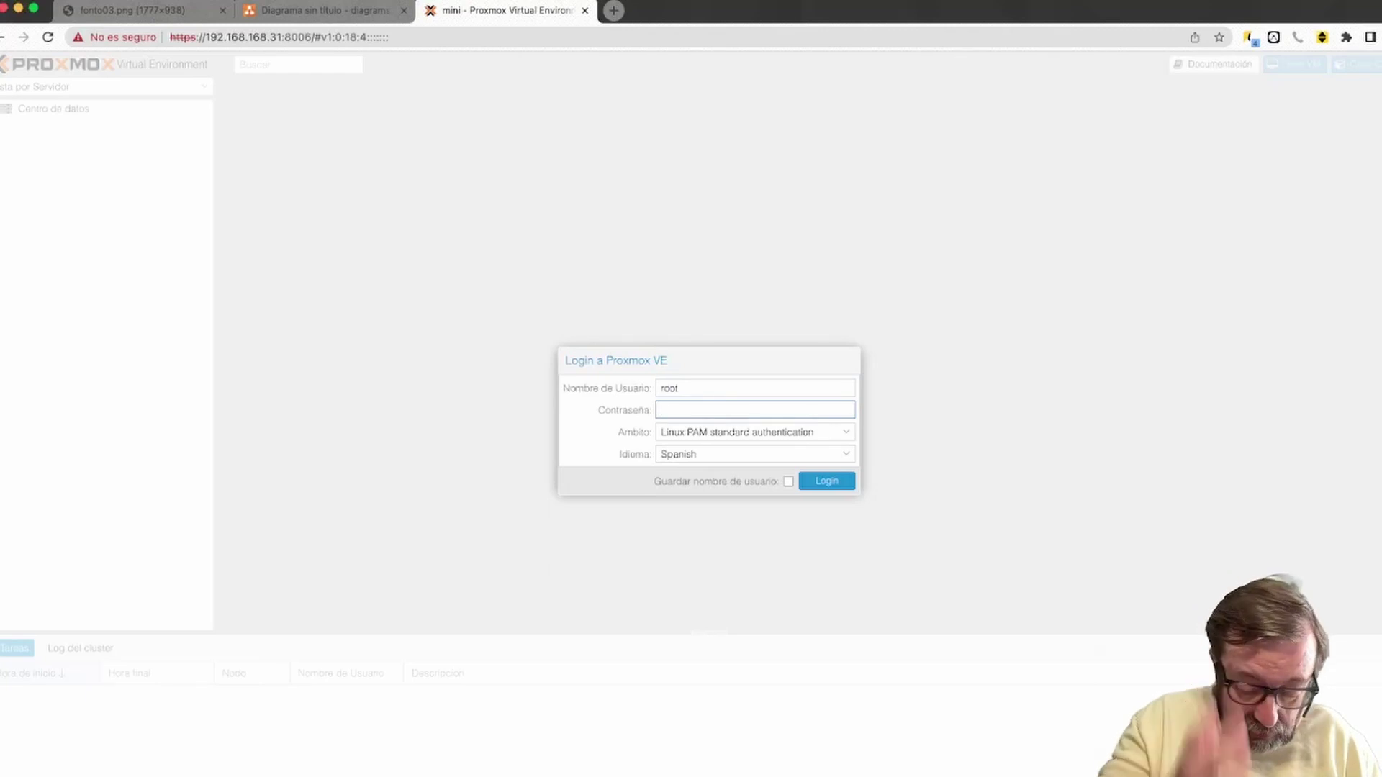
{"action": "type", "text": "•••••••••••••"}
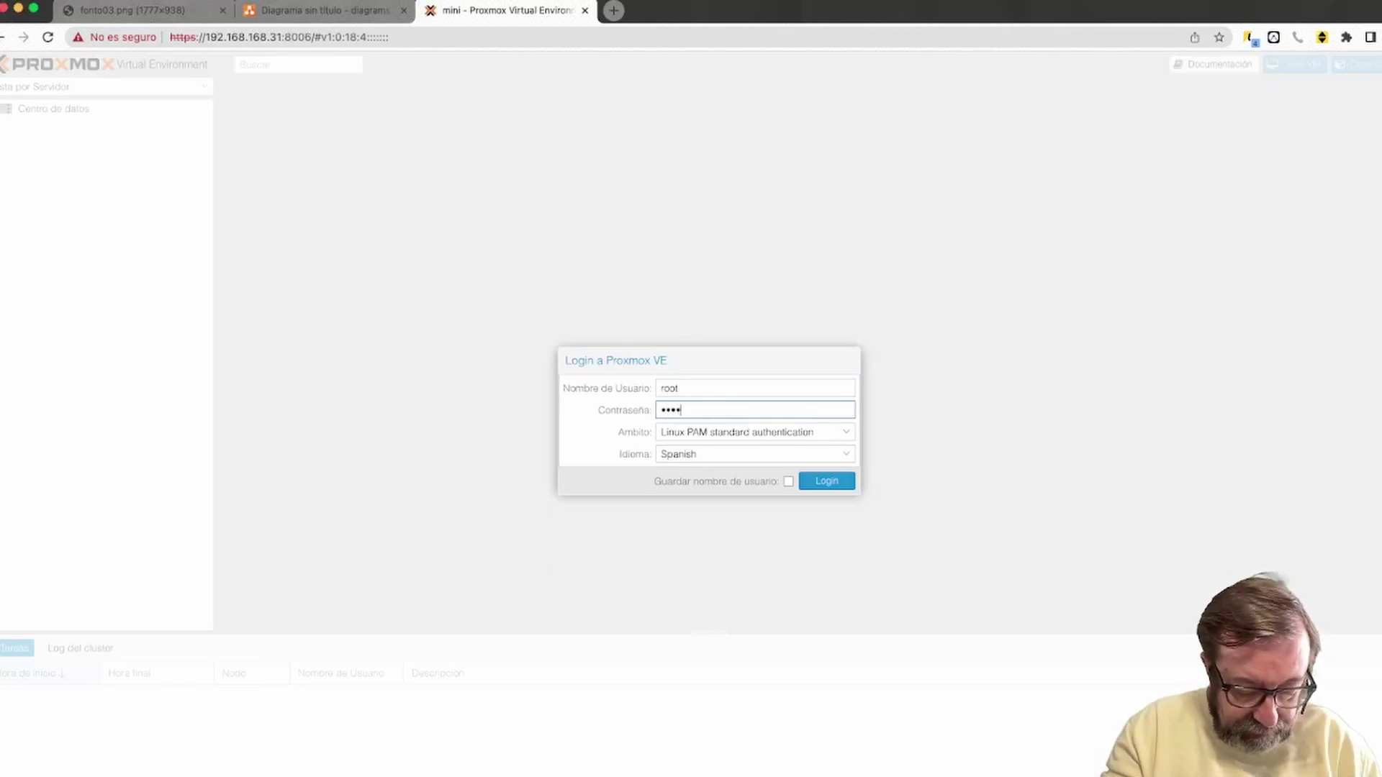
{"action": "key", "text": "Return"}
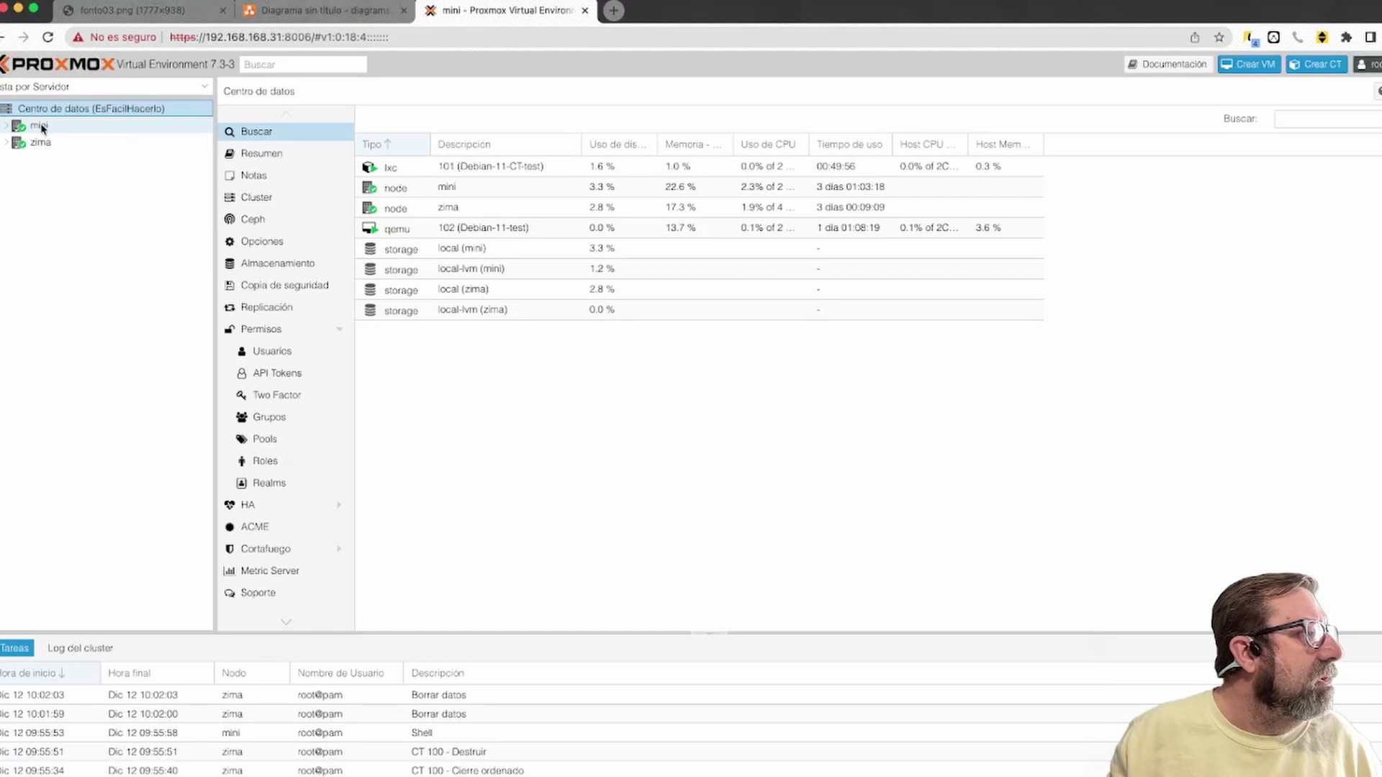
Look at nodes mini and zima, expand zima, and open zima's Resumen with its usage charts
{"action": "left_click", "coordinate": [40, 127]}
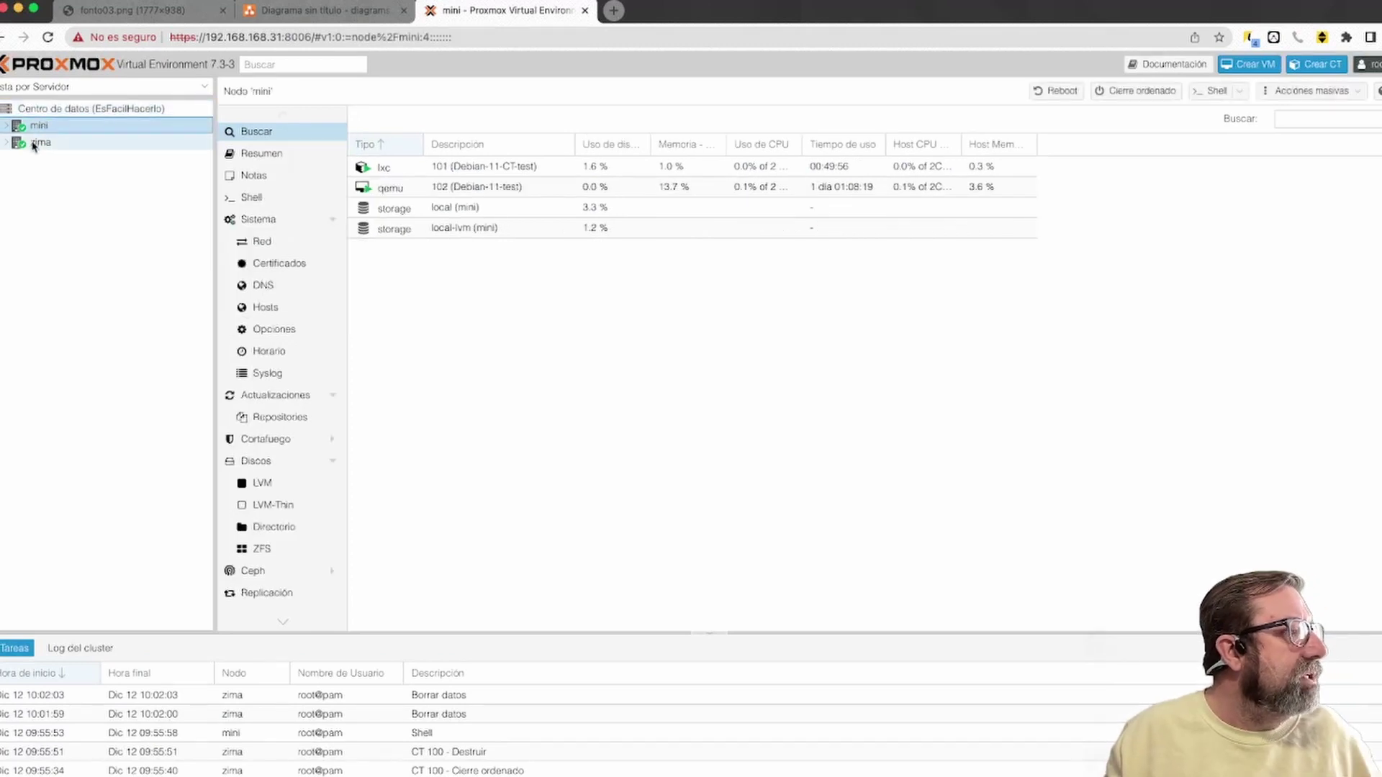
{"action": "left_click", "coordinate": [50, 148]}
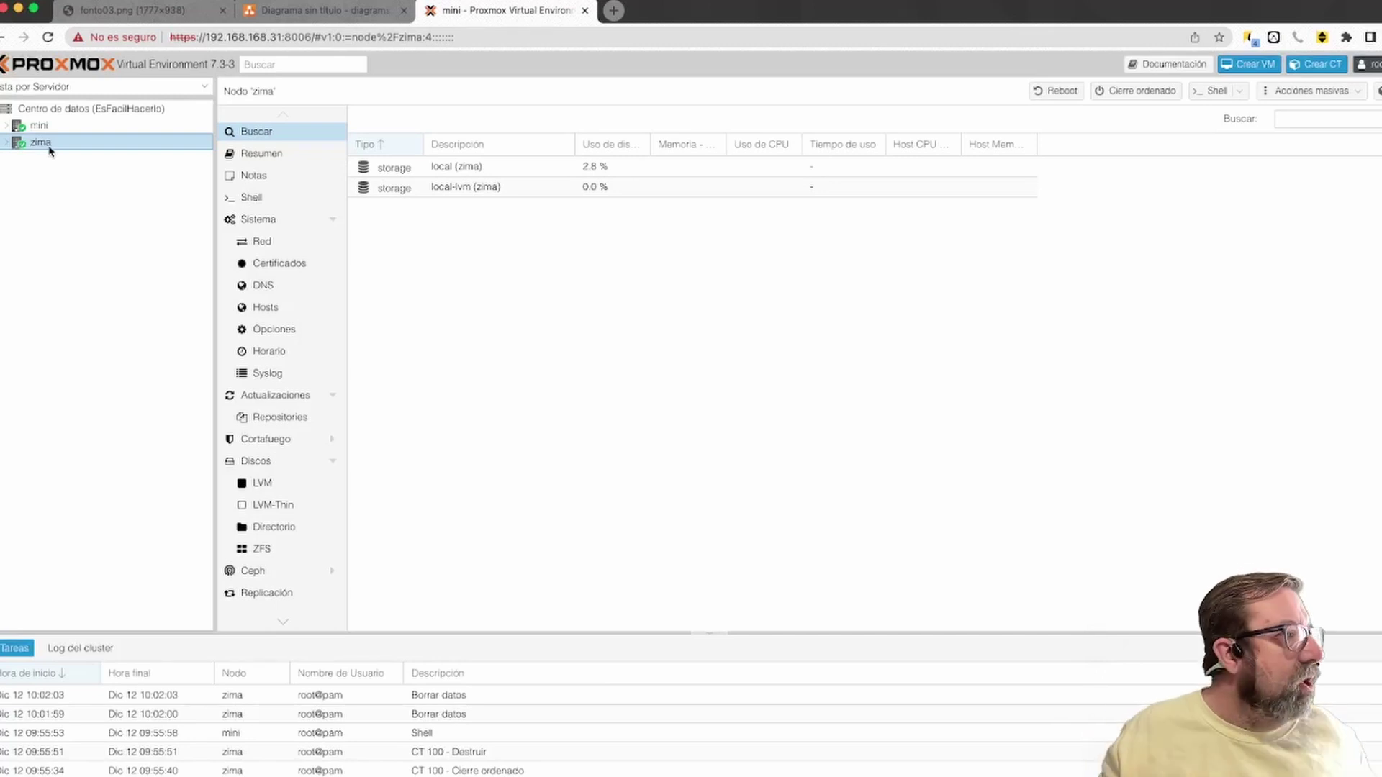
{"action": "left_click", "coordinate": [6, 144]}
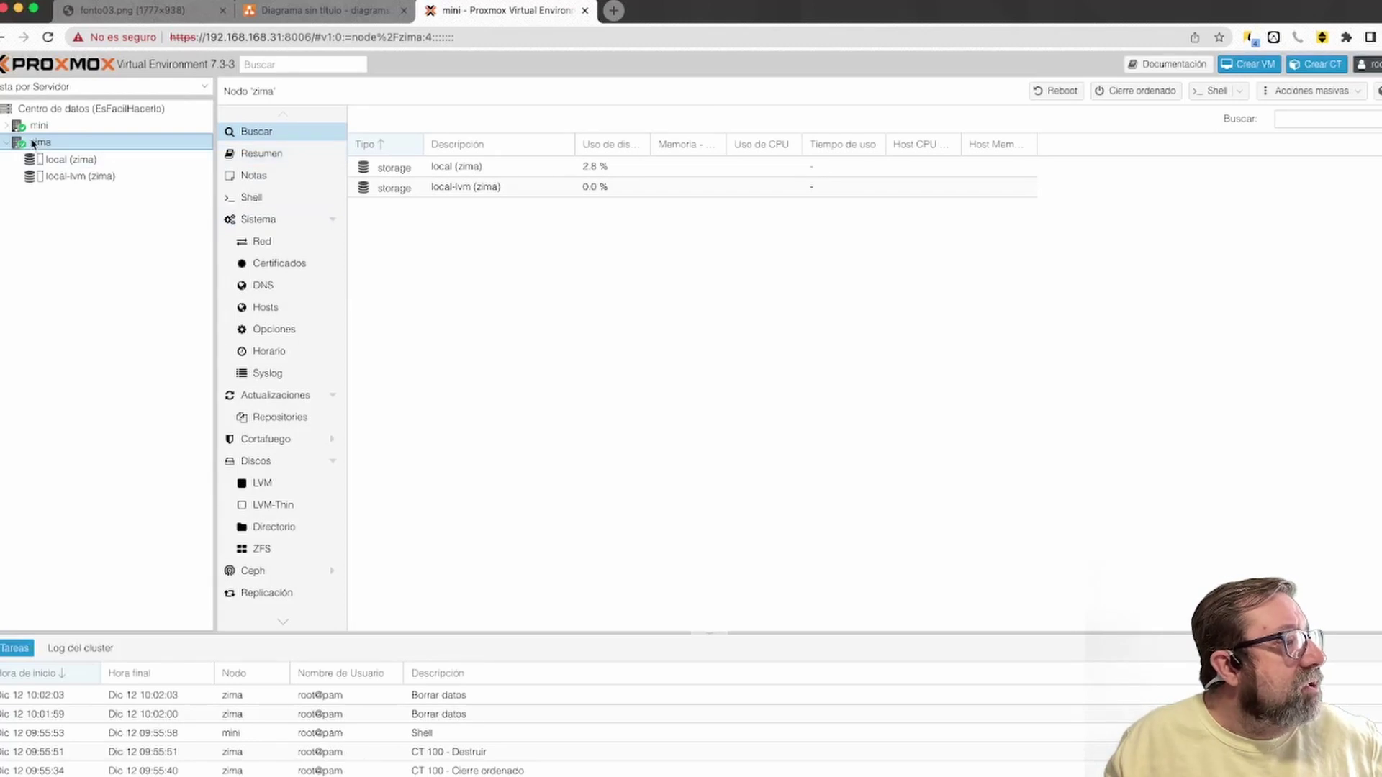
{"action": "left_click", "coordinate": [261, 156]}
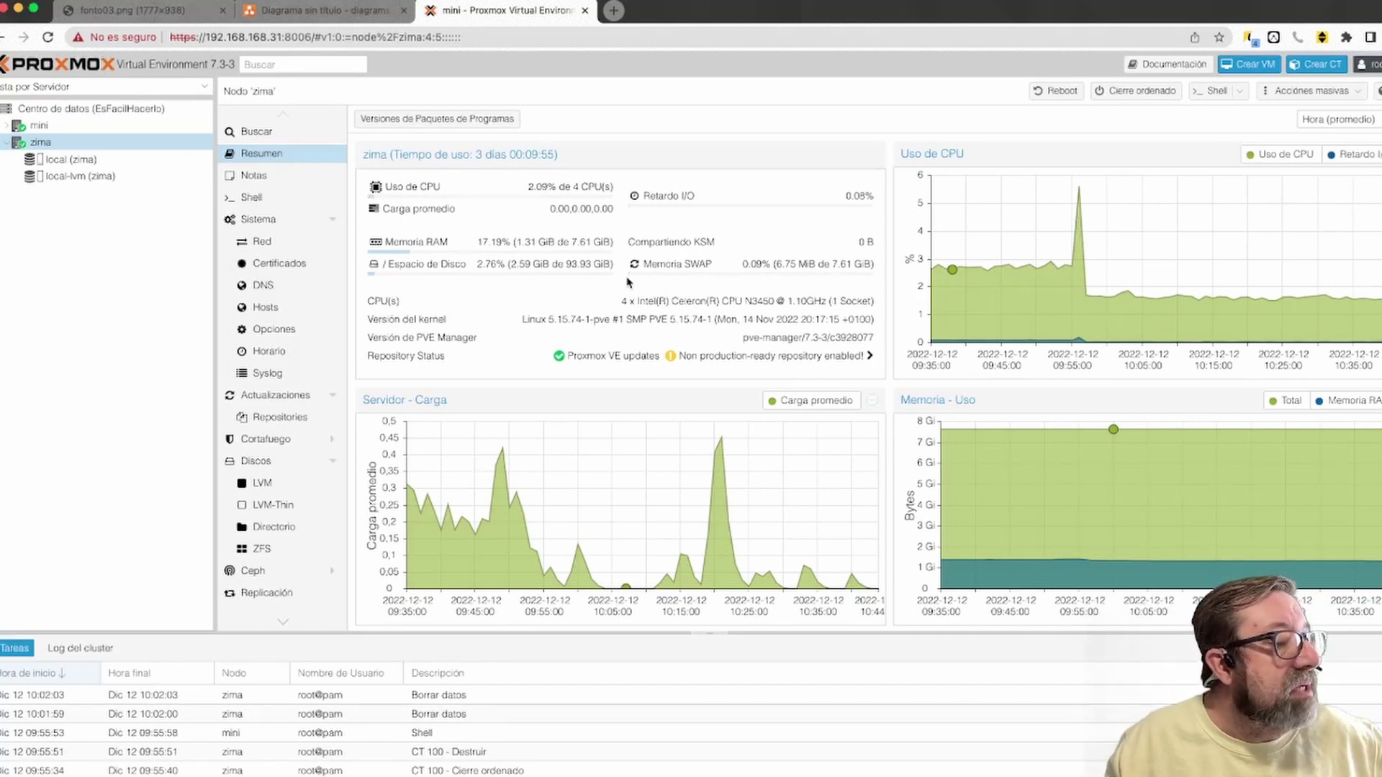
Scroll through zima's summary, then open the summary of zima's local storage
{"action": "scroll", "coordinate": [656, 264], "scroll_direction": "down", "scroll_amount": 3}
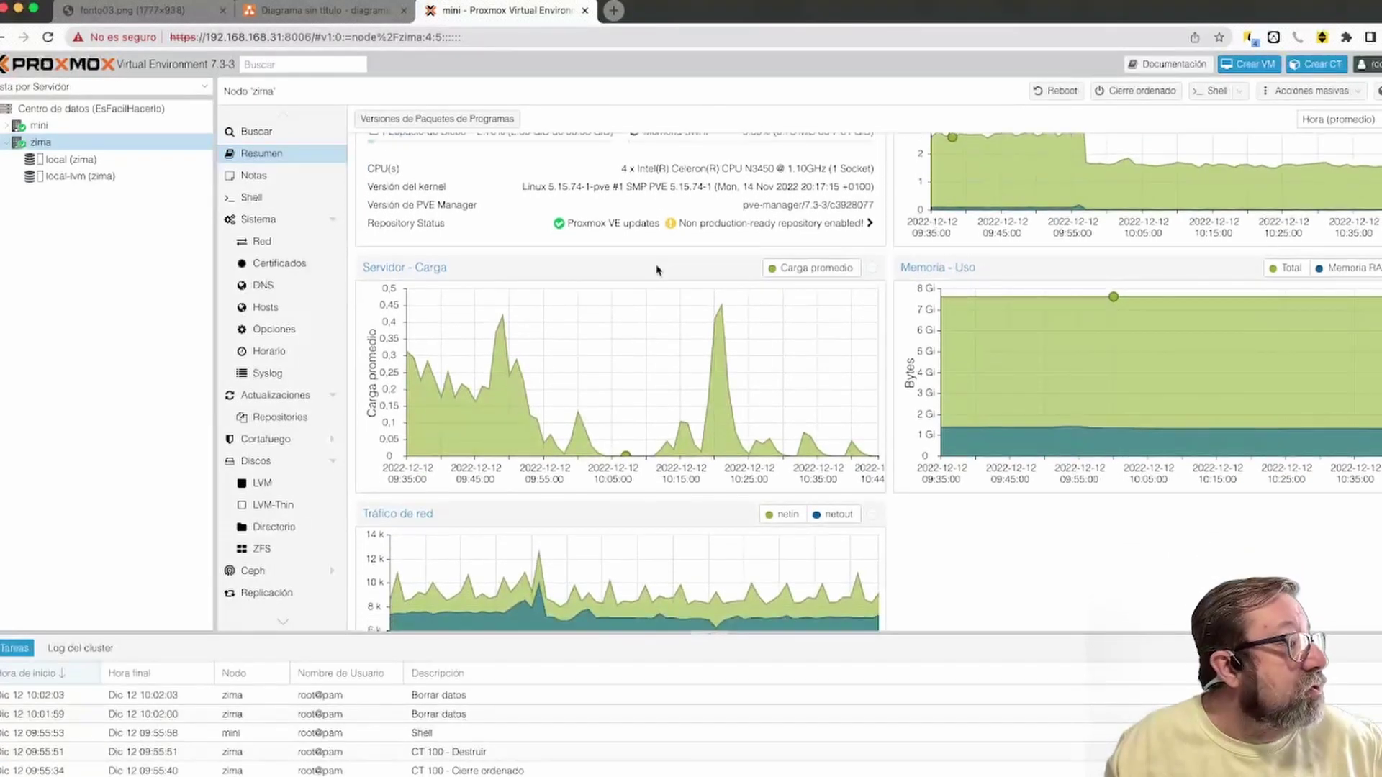
{"action": "scroll", "coordinate": [656, 264], "scroll_direction": "up", "scroll_amount": 3}
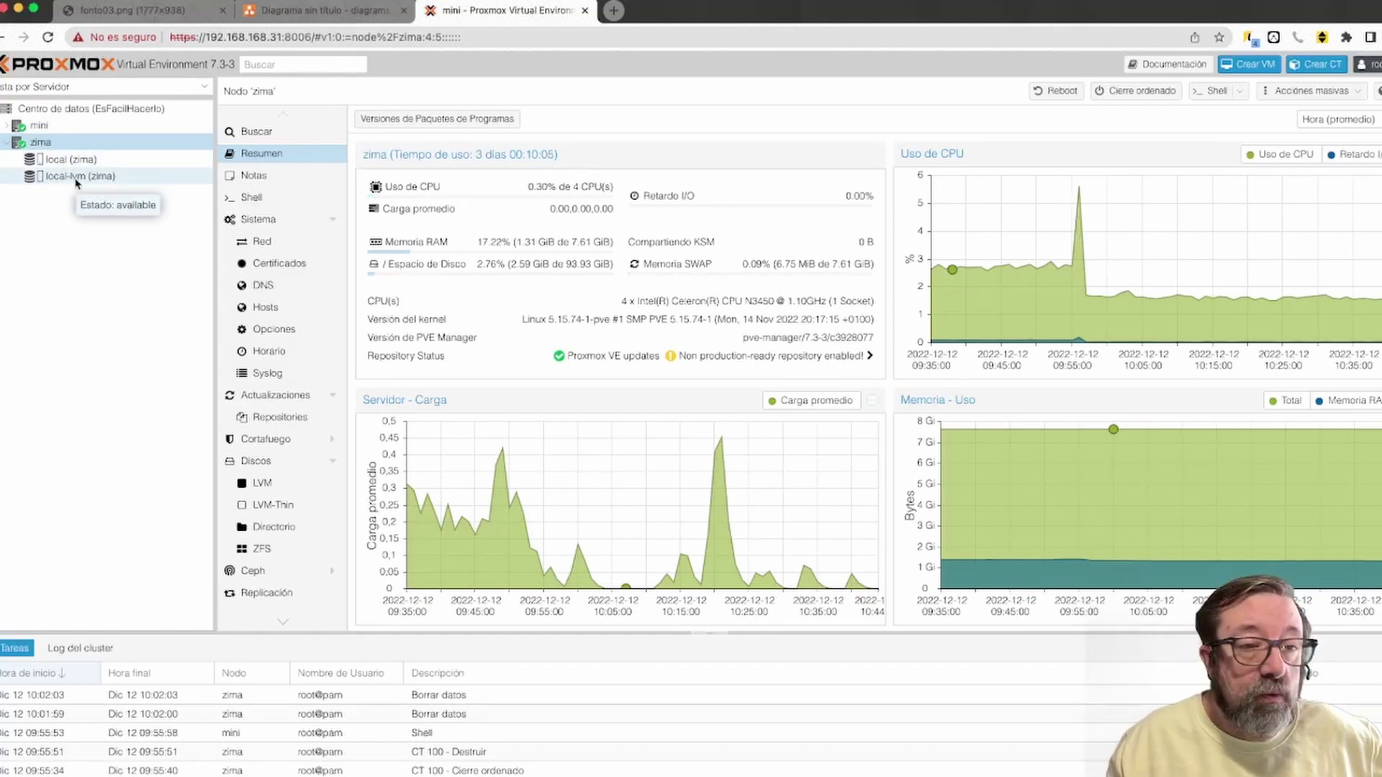
{"action": "left_click", "coordinate": [51, 164]}
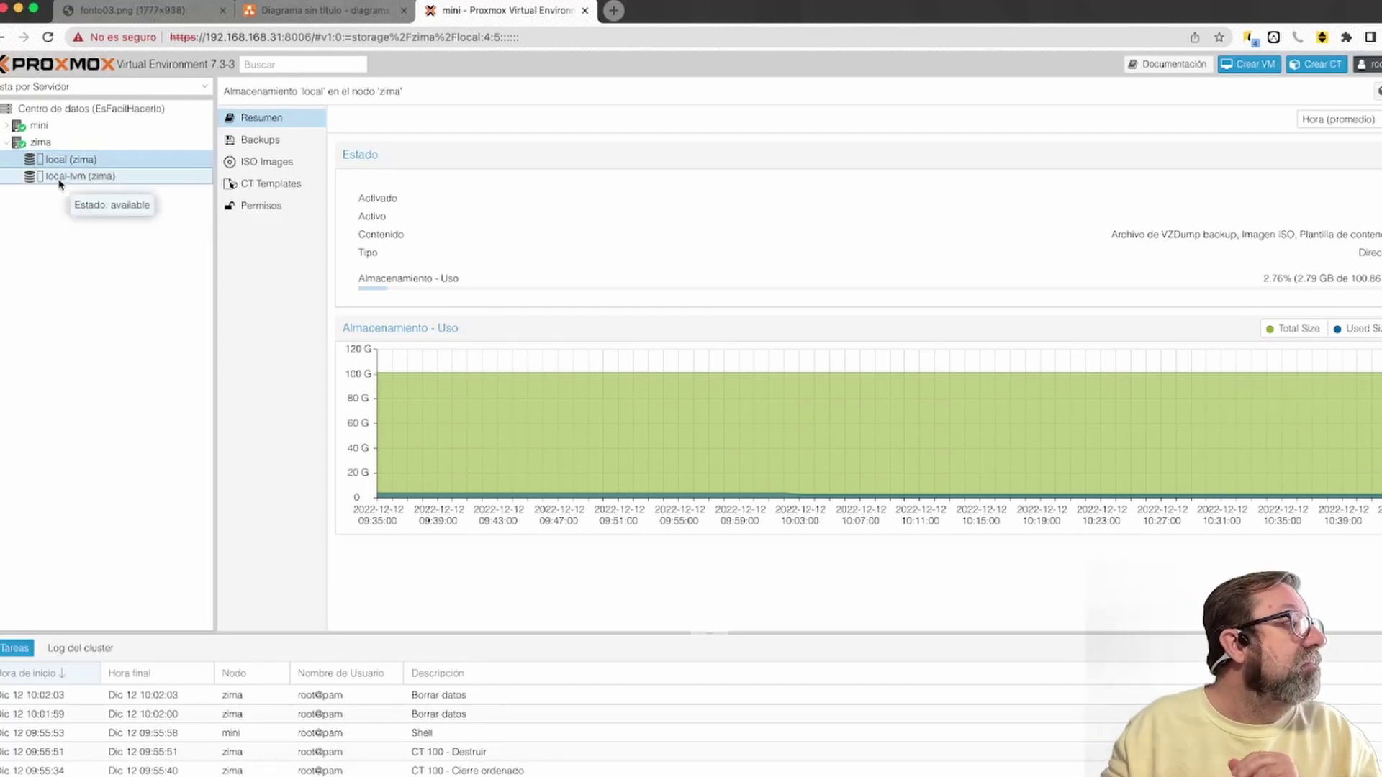
Check zima's local-lvm storage, return to local, and zoom the page to 150%
{"action": "left_click", "coordinate": [62, 182]}
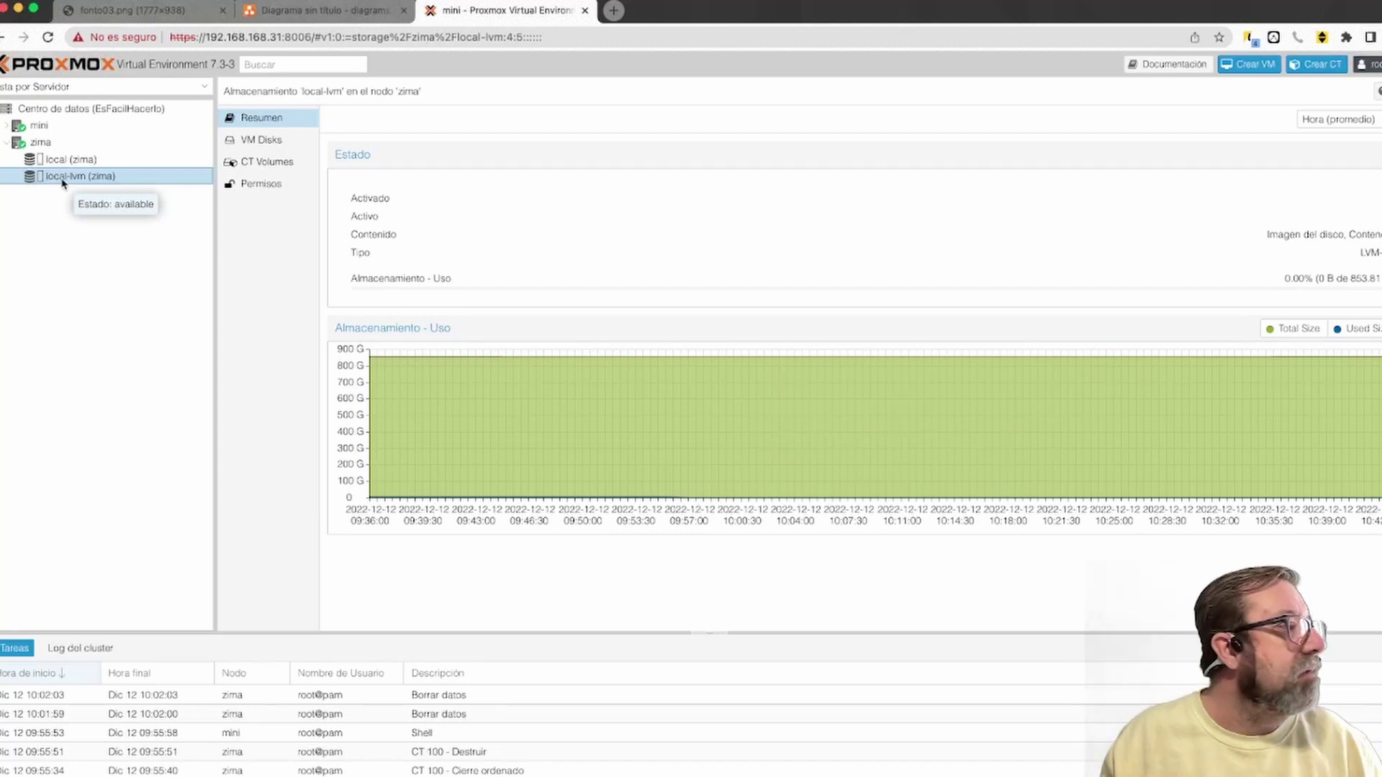
{"action": "left_click", "coordinate": [70, 162]}
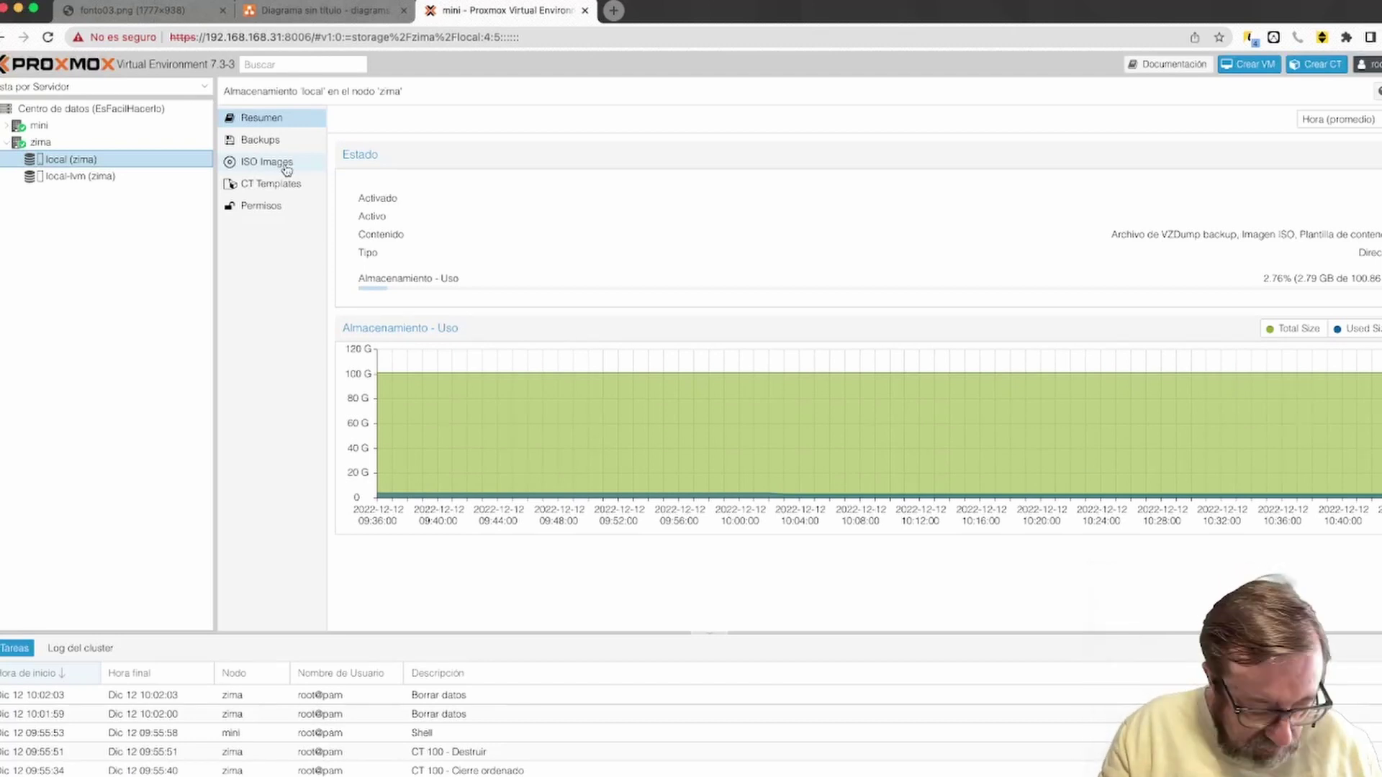
{"action": "key", "text": "super+plus"}
{"action": "key", "text": "super+plus"}
{"action": "key", "text": "super+plus"}
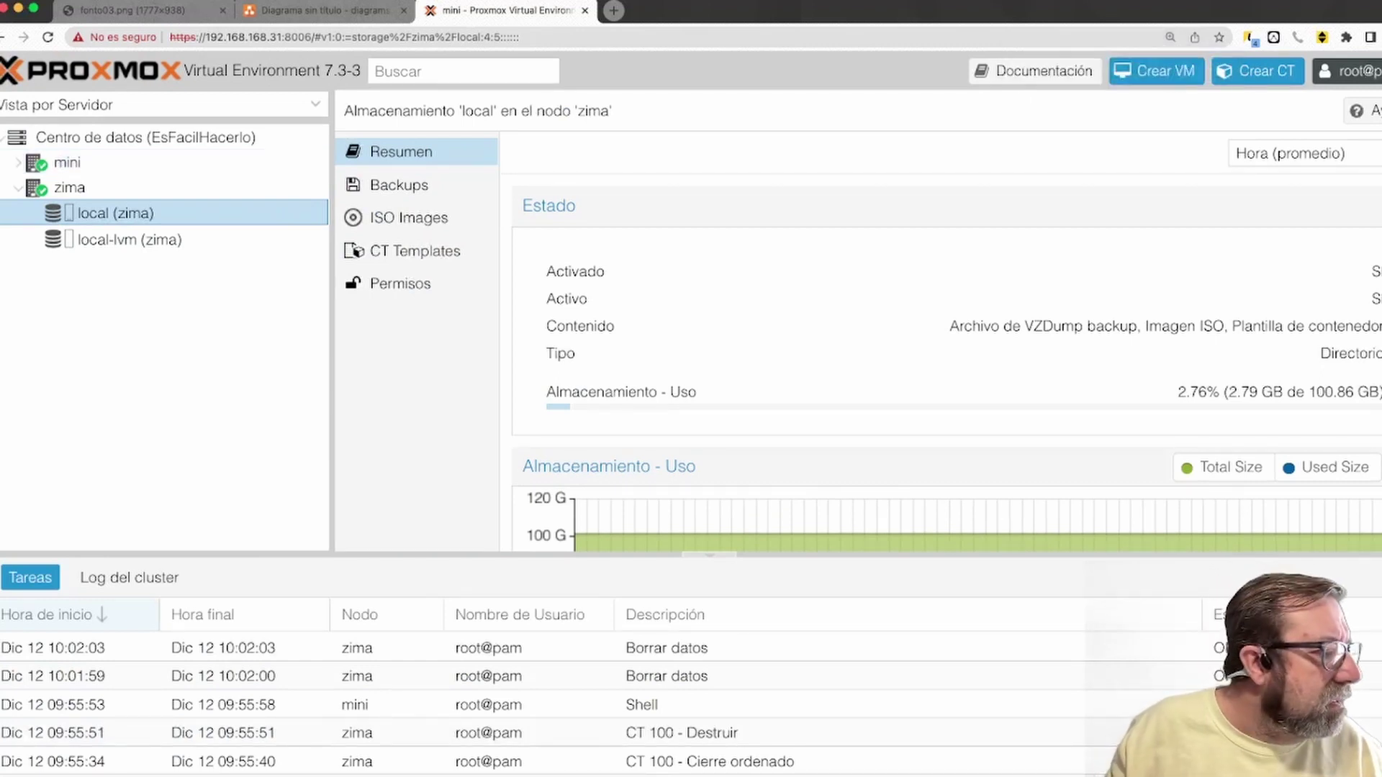
Collapse the Tareas task log and list local's ISO images, which are currently empty
{"action": "left_click", "coordinate": [717, 556]}
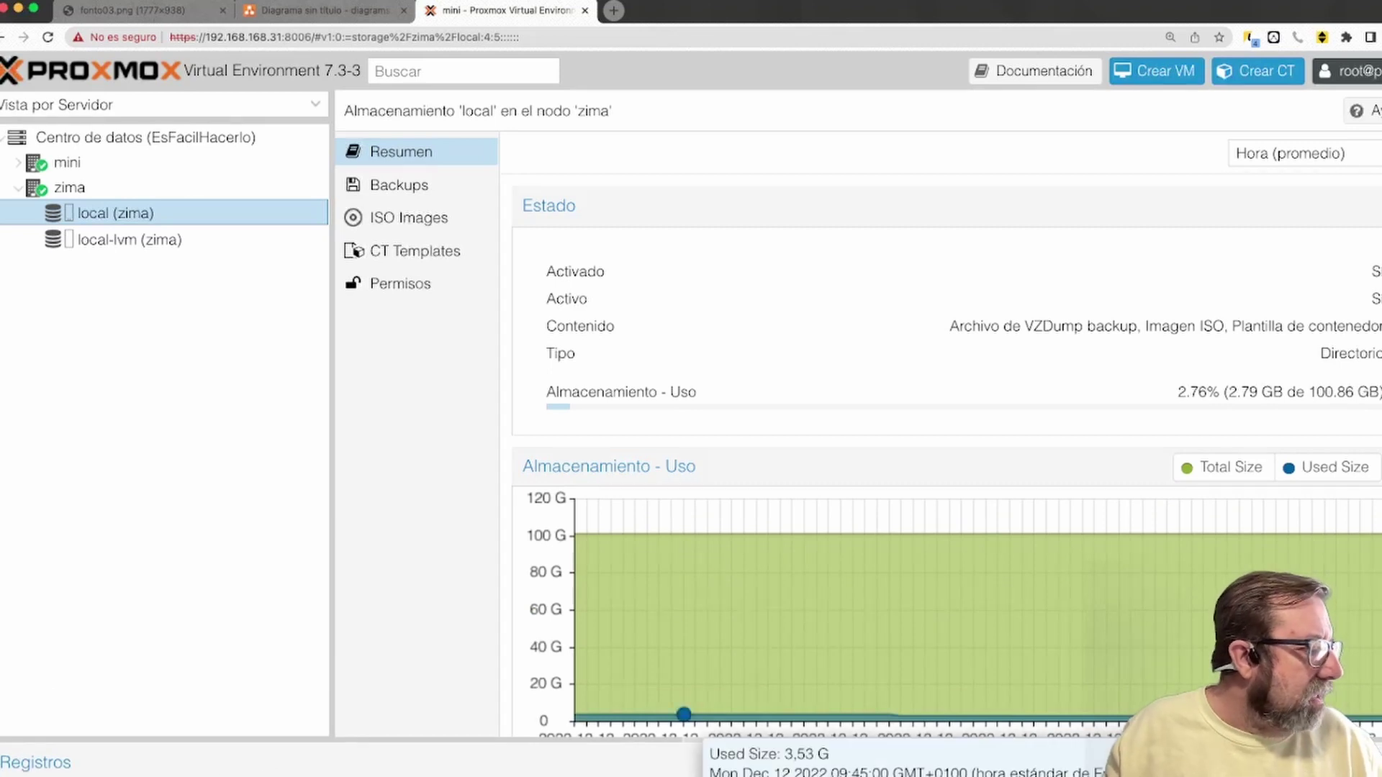
{"action": "left_click", "coordinate": [346, 771]}
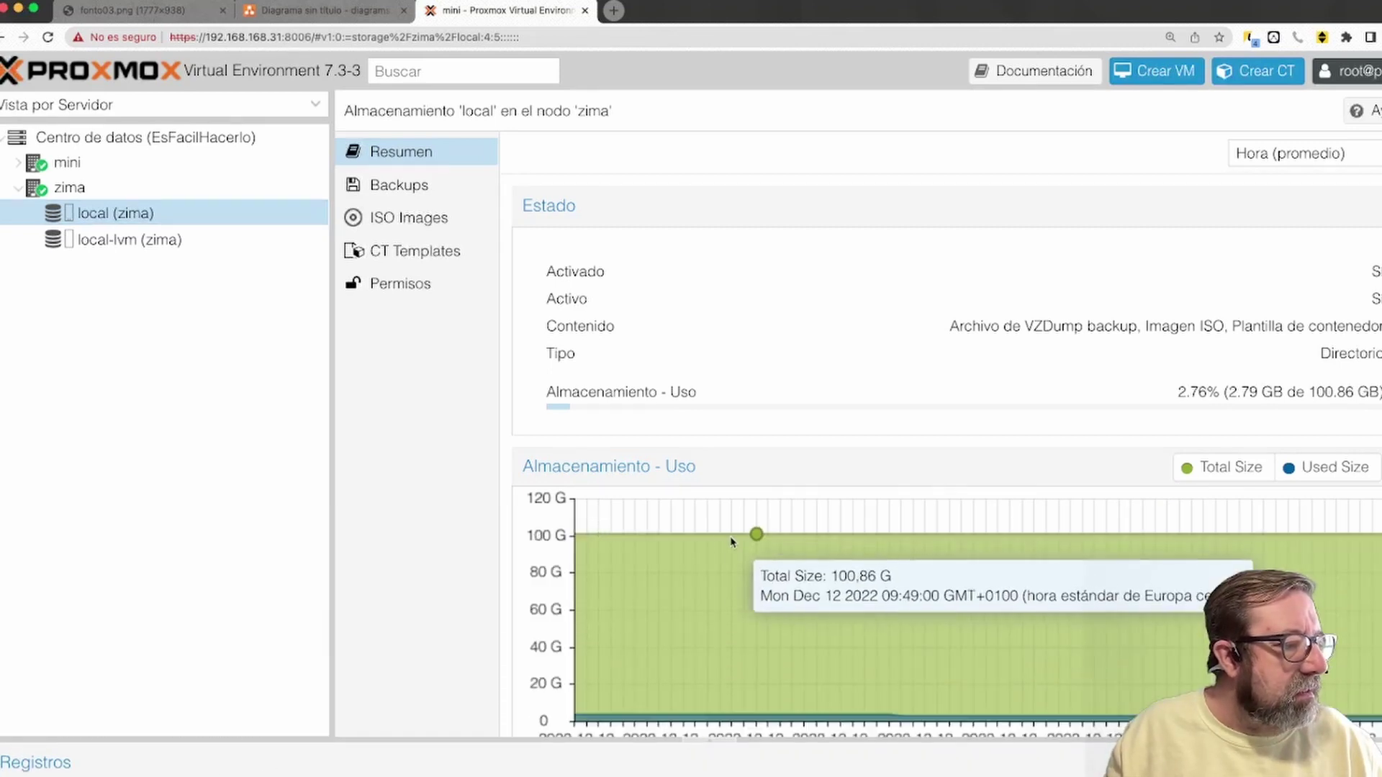
{"action": "mouse_move", "coordinate": [163, 765]}
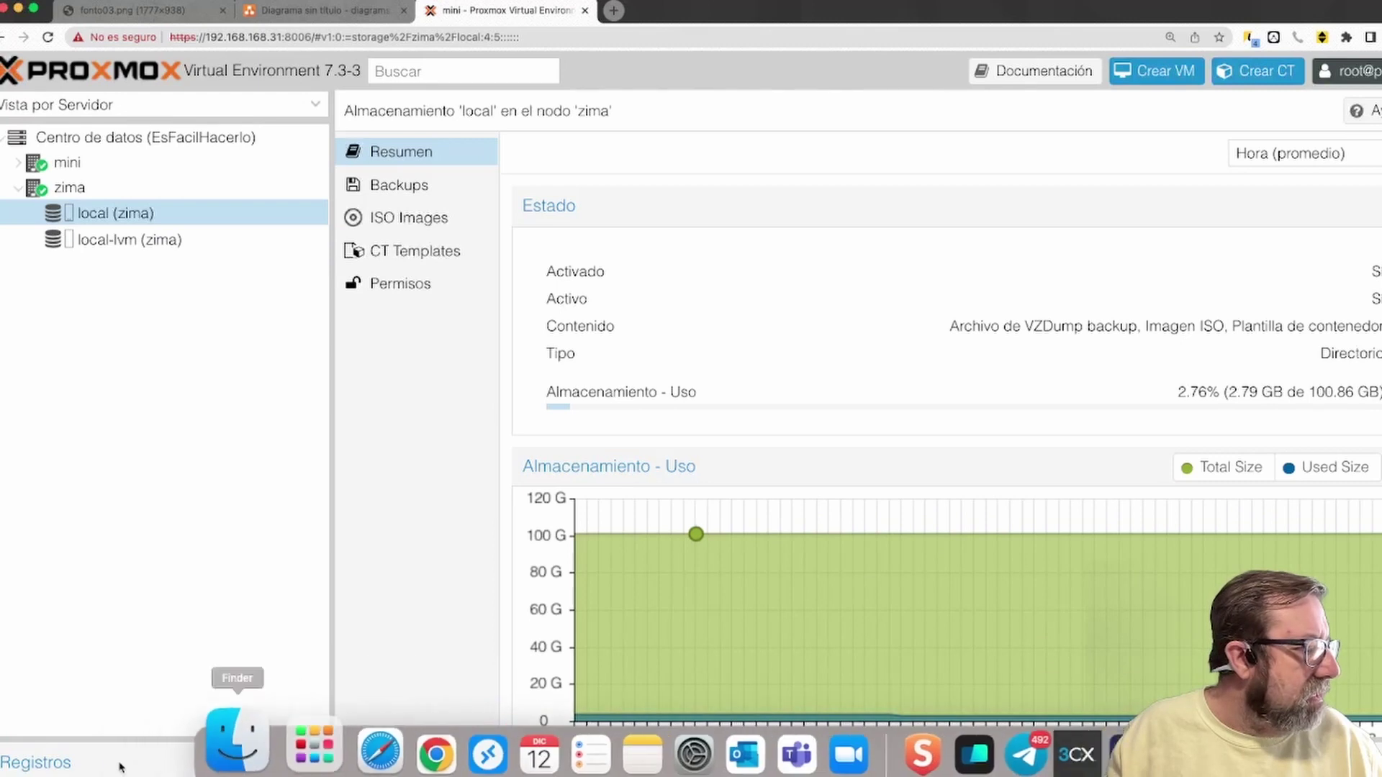
{"action": "left_click", "coordinate": [16, 764]}
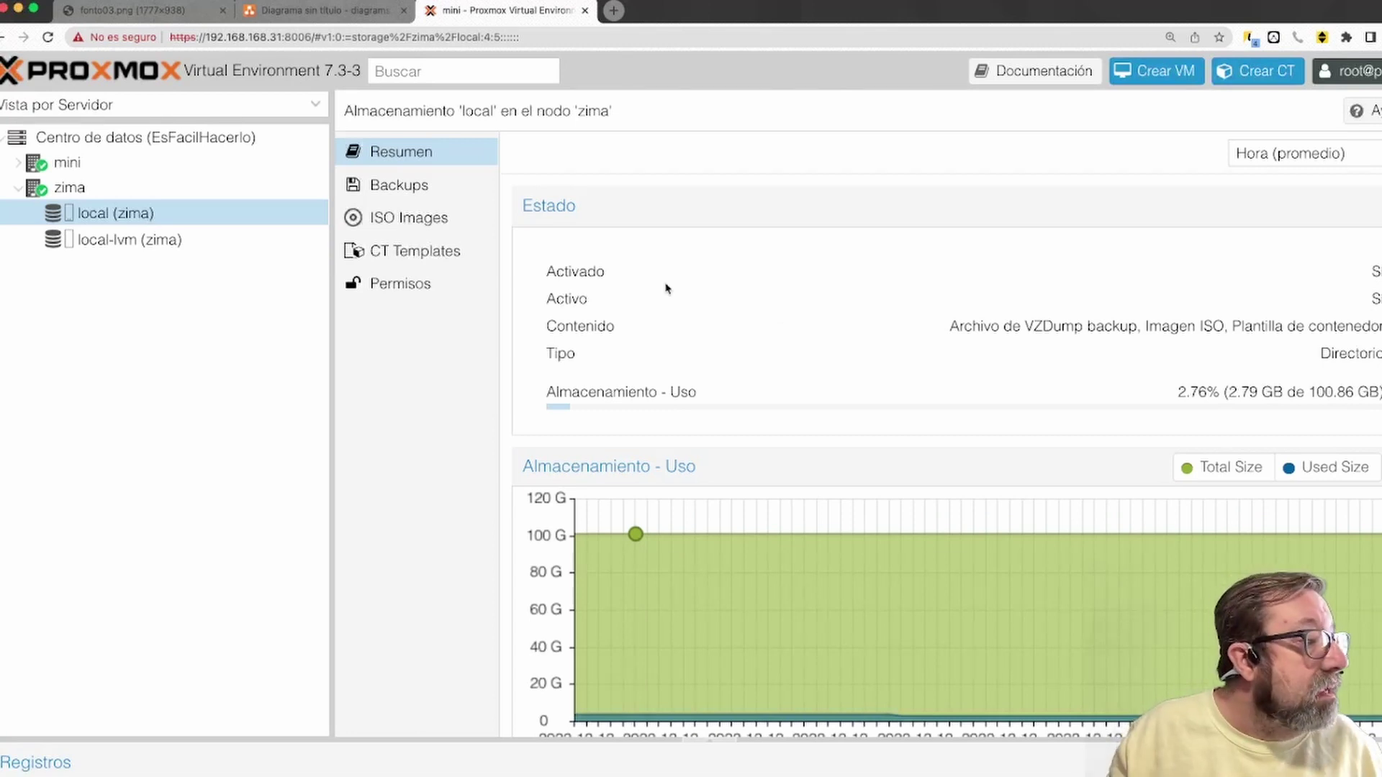
{"action": "left_click", "coordinate": [409, 221]}
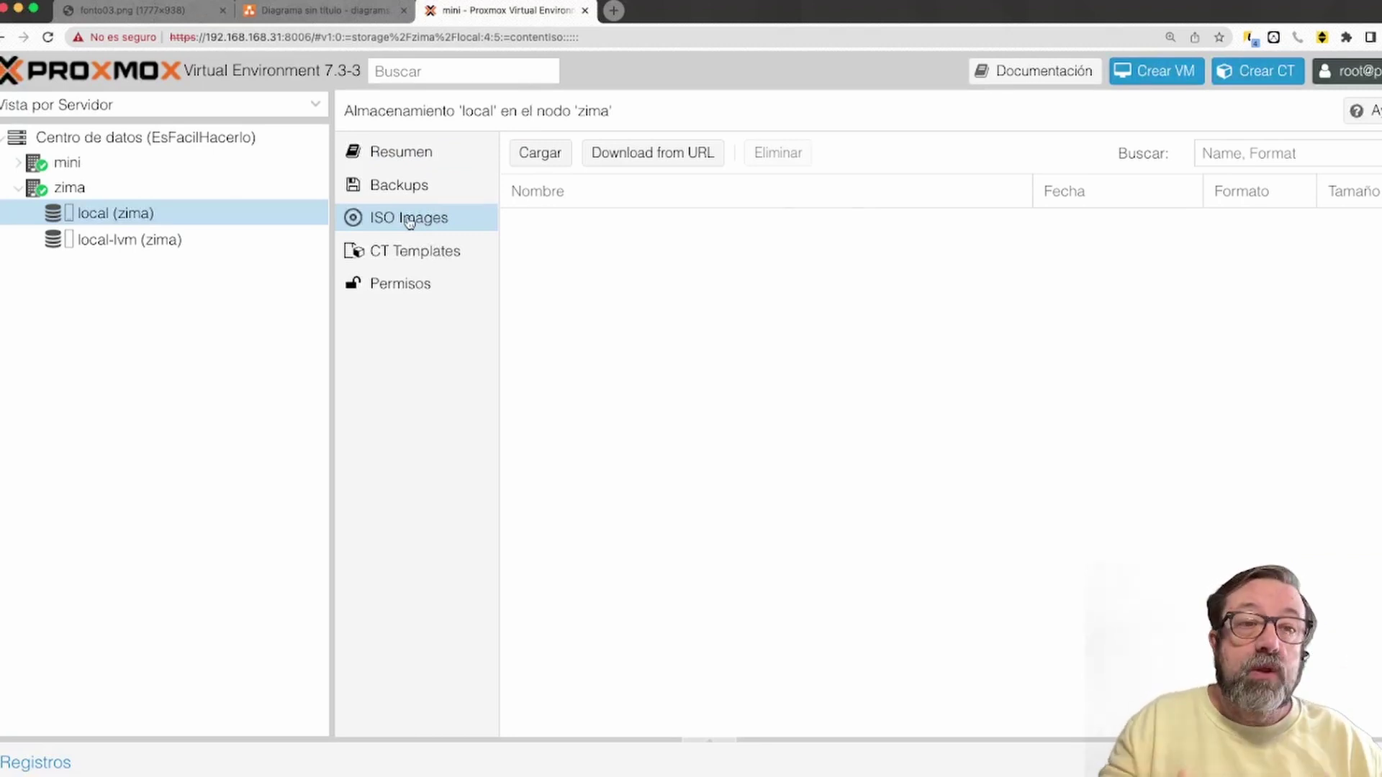
Open the Cargar ISO upload dialog for local storage, then a new Chrome tab
{"action": "left_click", "coordinate": [539, 153]}
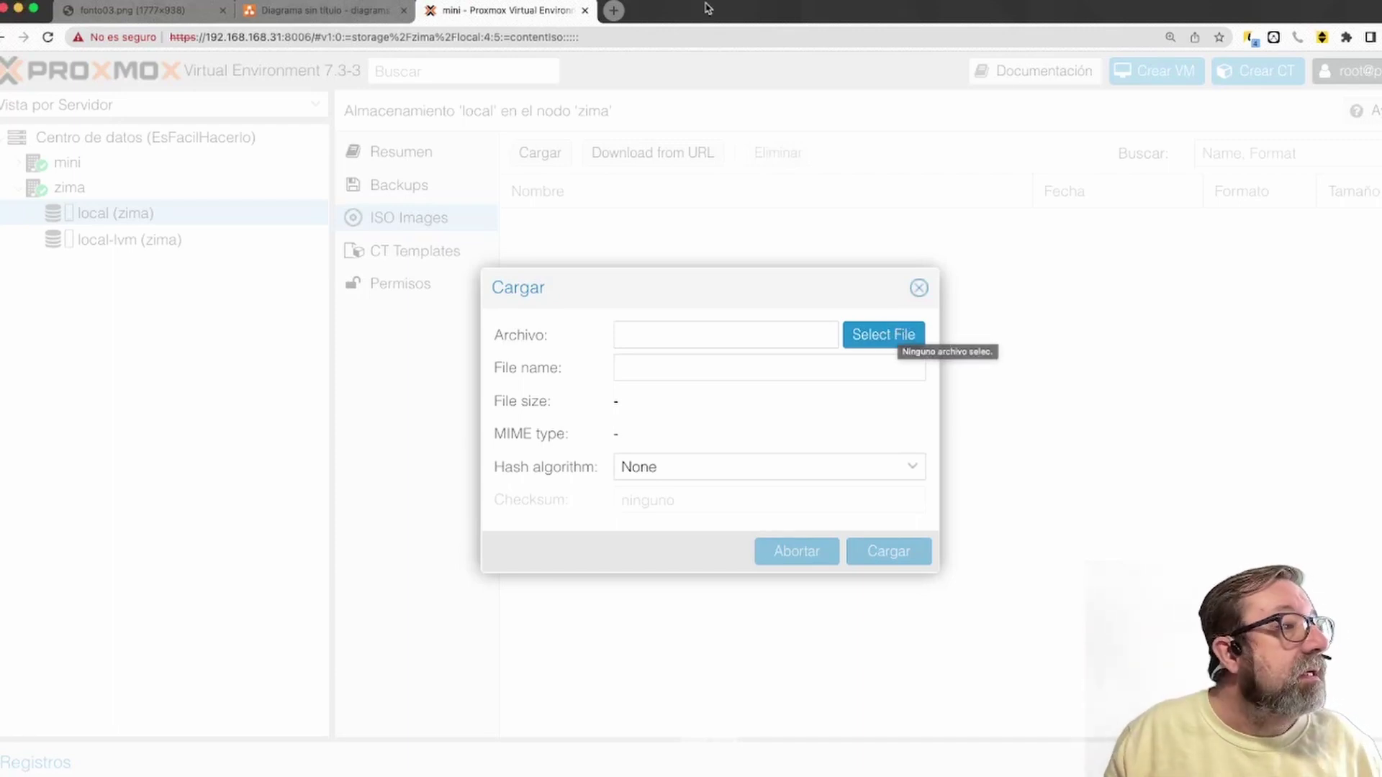
{"action": "left_click", "coordinate": [613, 10]}
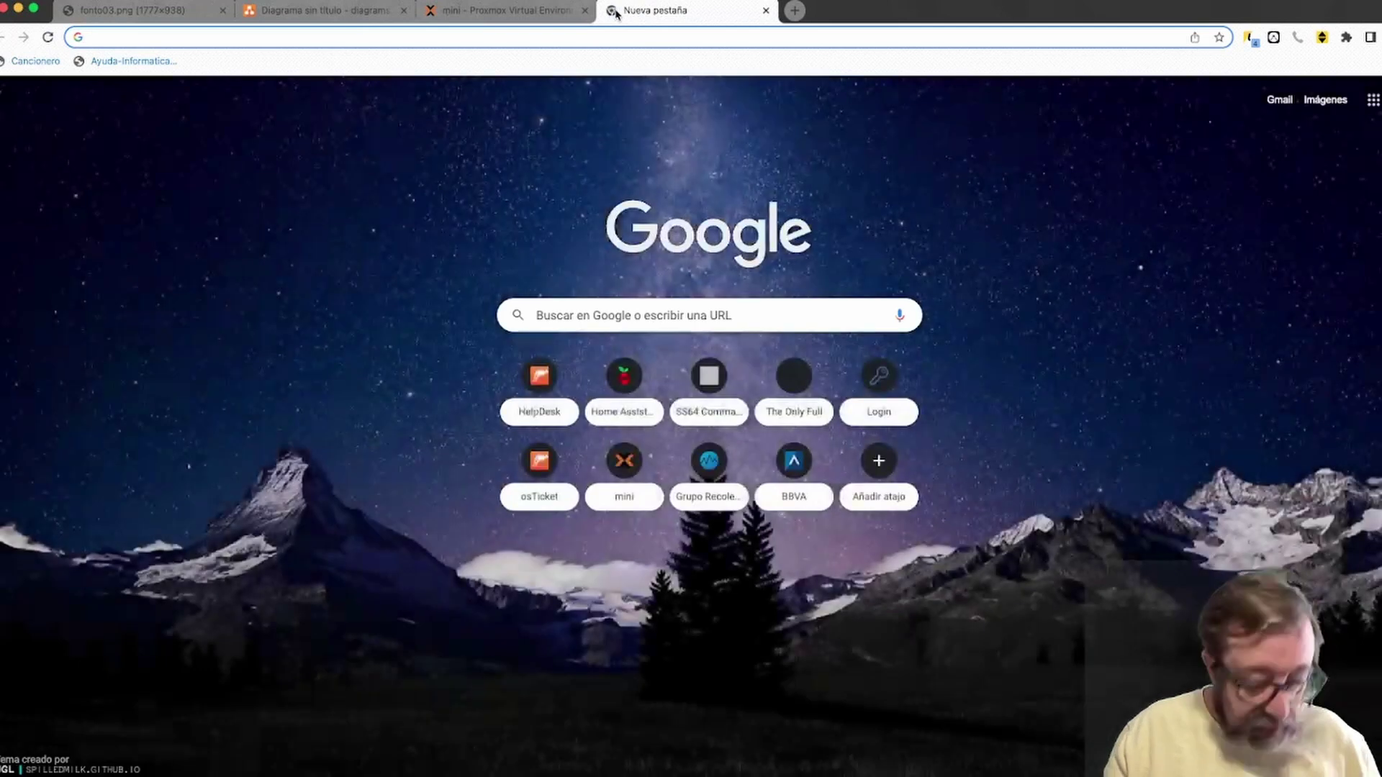
Search Google for debian and open the Obtener Debian download page on debian.org
{"action": "type", "text": "di"}
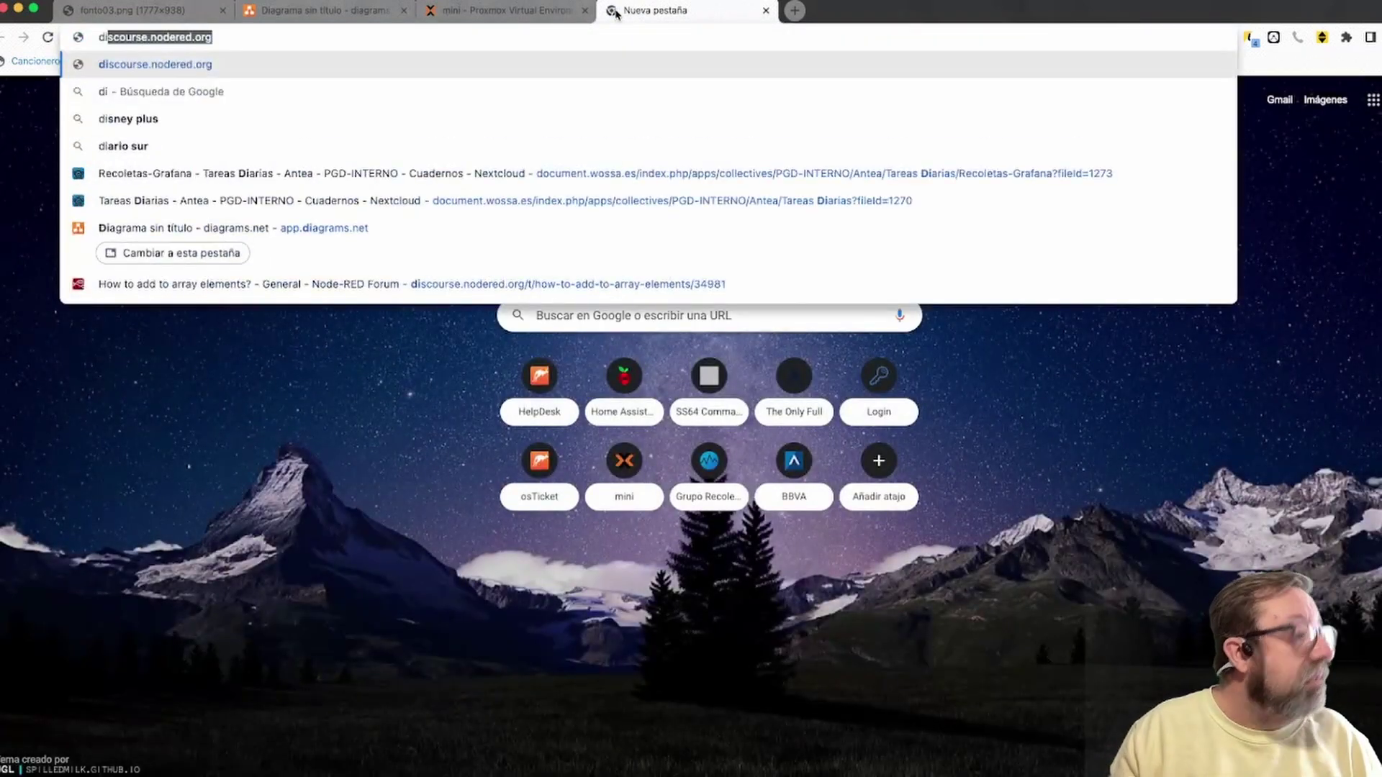
{"action": "key", "text": "BackSpace"}
{"action": "key", "text": "BackSpace"}
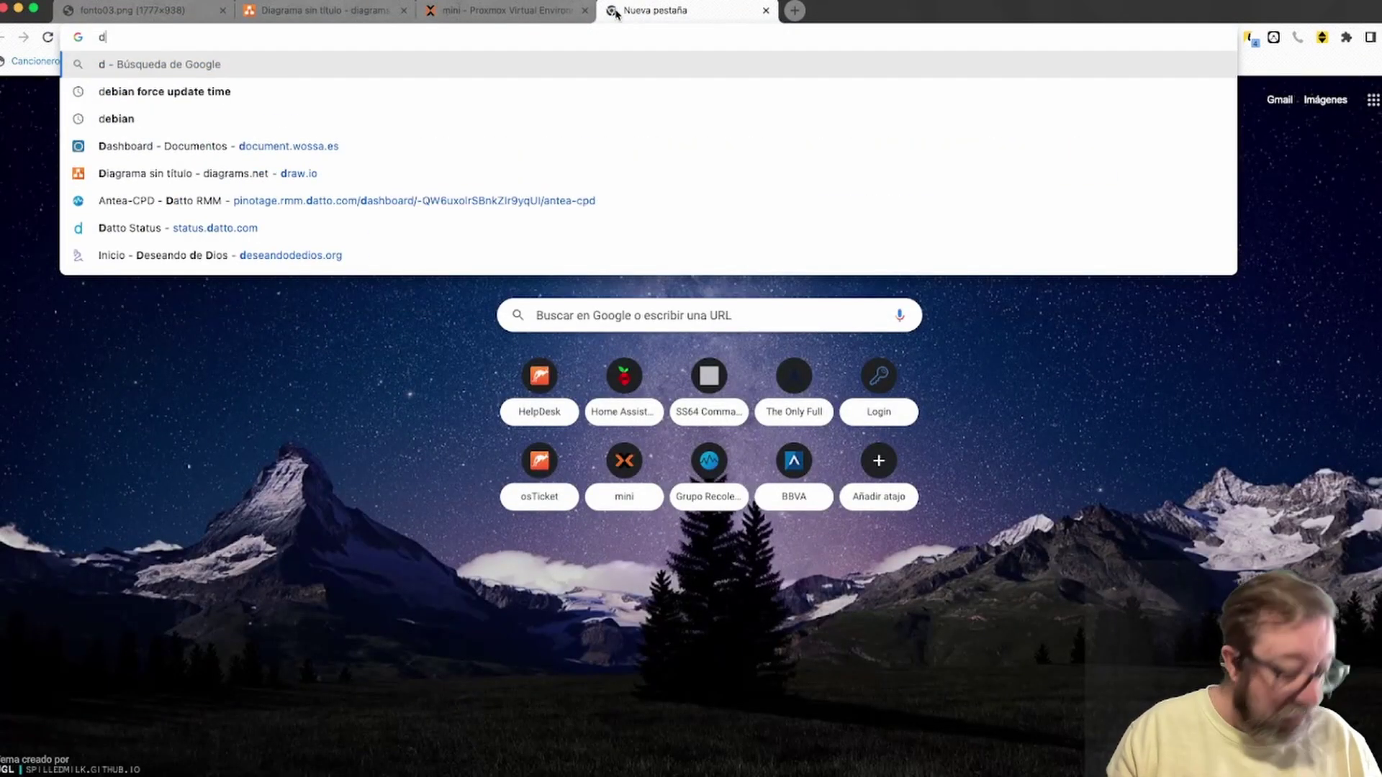
{"action": "type", "text": "eb"}
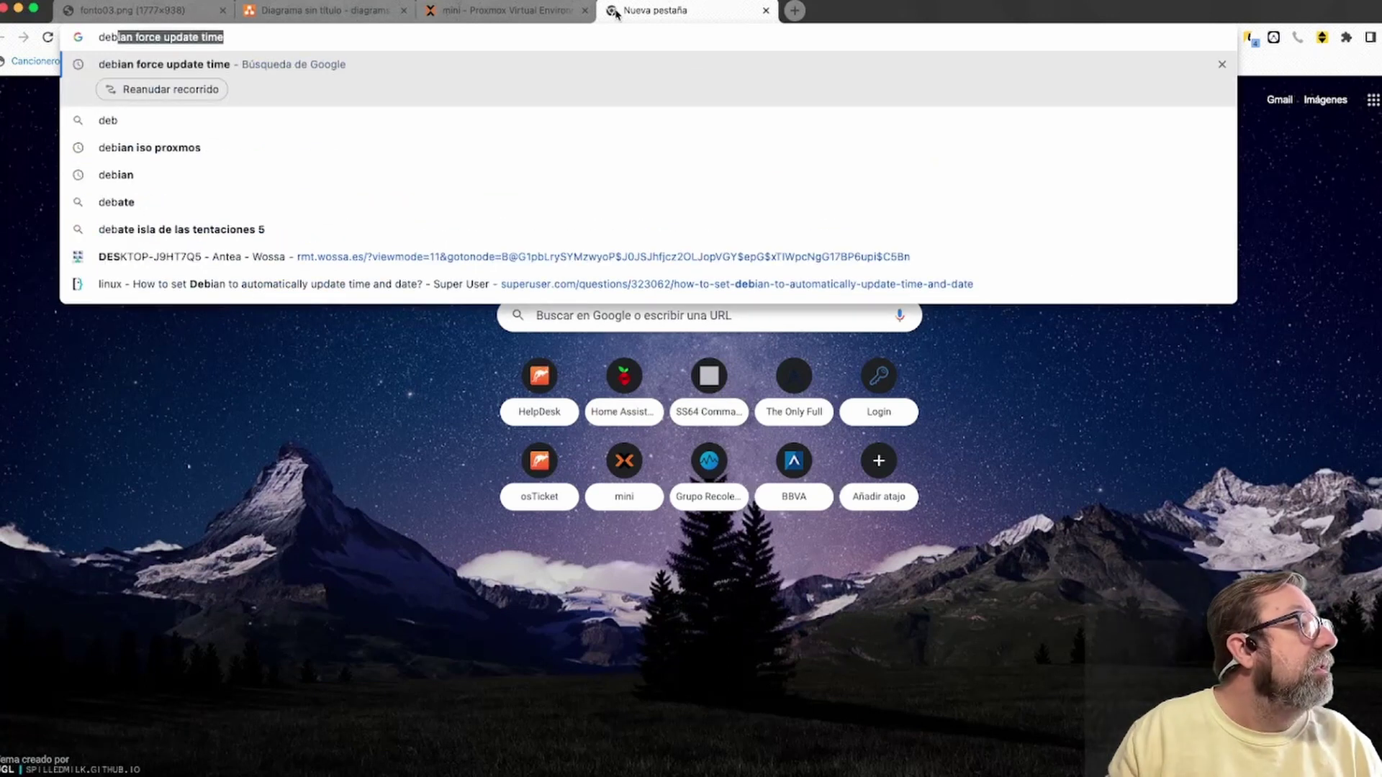
{"action": "key", "text": "Down"}
{"action": "key", "text": "Down"}
{"action": "key", "text": "Down"}
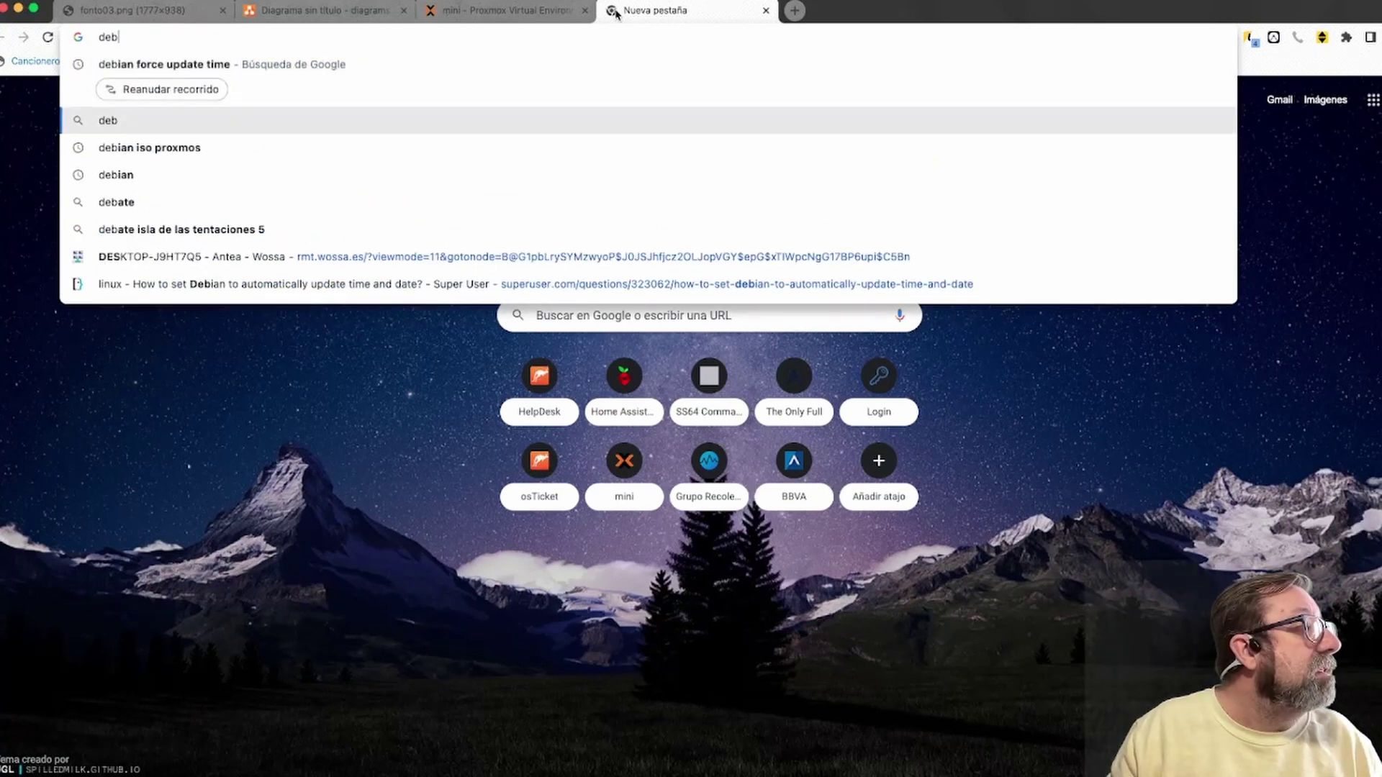
{"action": "key", "text": "Return"}
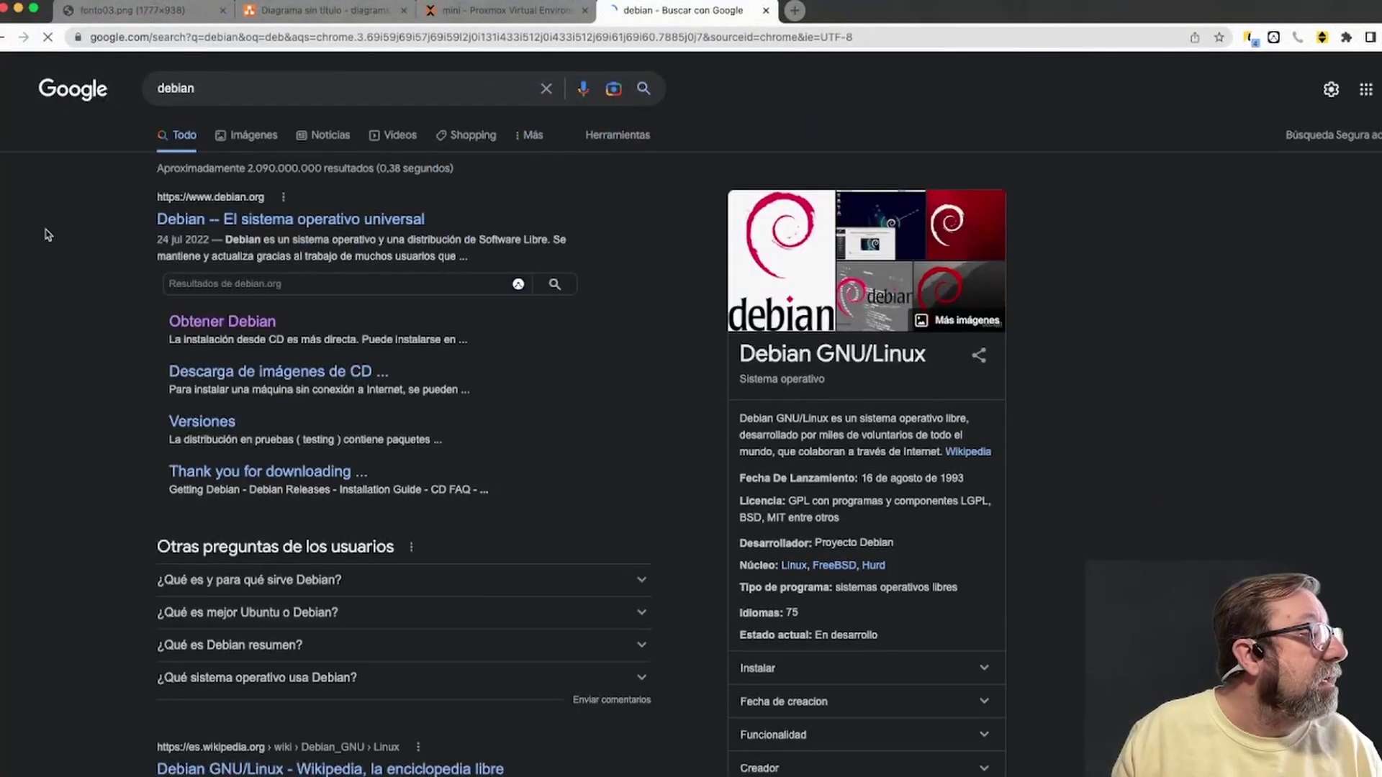
{"action": "left_click", "coordinate": [242, 324]}
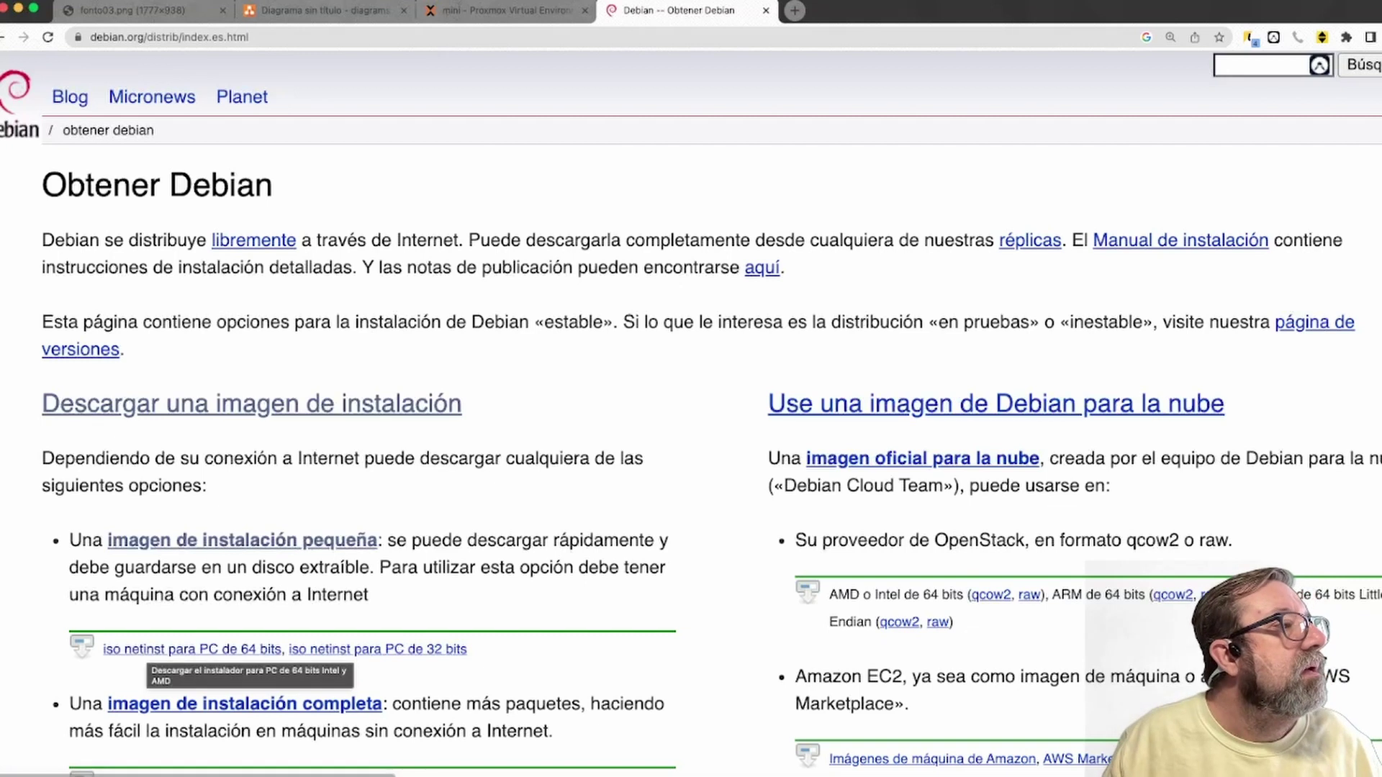
In Proxmox, swap the Cargar dialog for Download from URL, then return to the Debian tab
{"action": "left_click", "coordinate": [506, 11]}
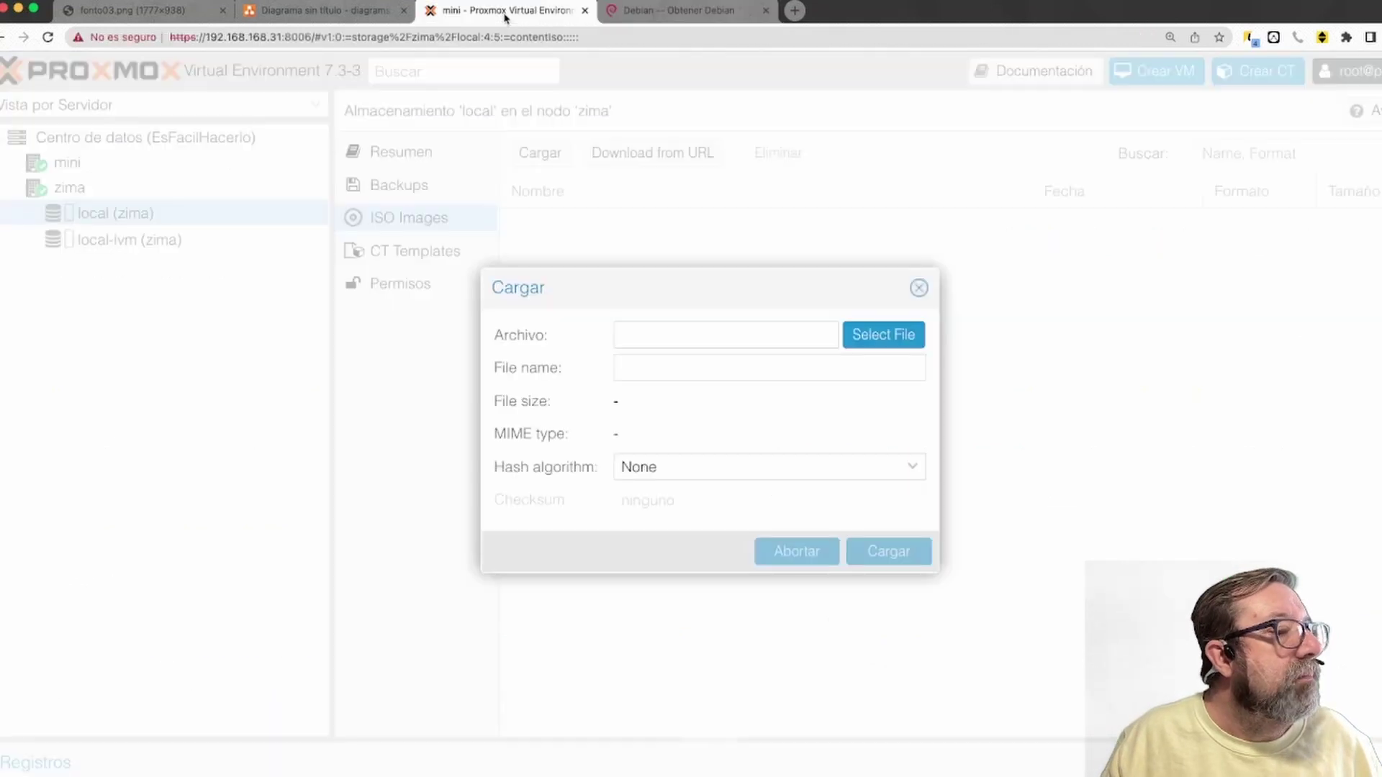
{"action": "left_click", "coordinate": [918, 288]}
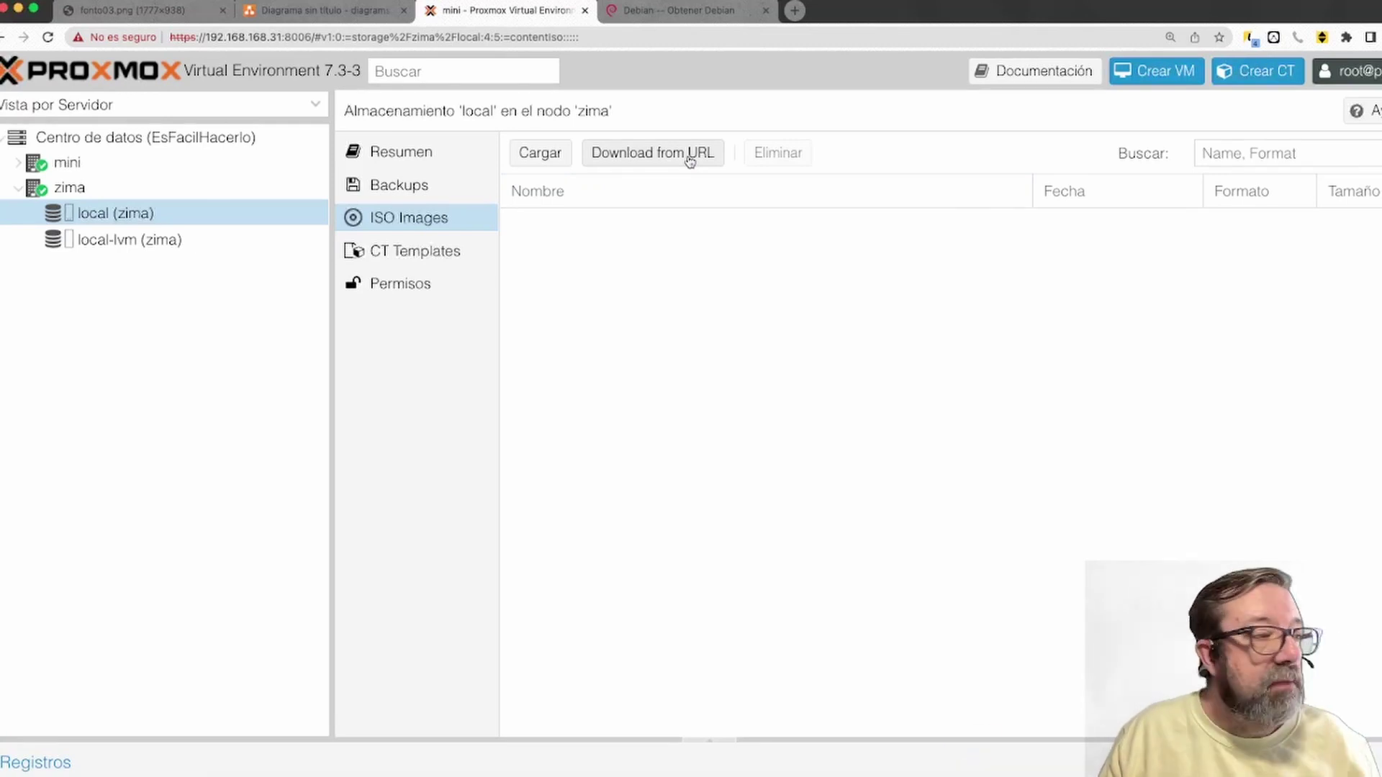
{"action": "left_click", "coordinate": [690, 158]}
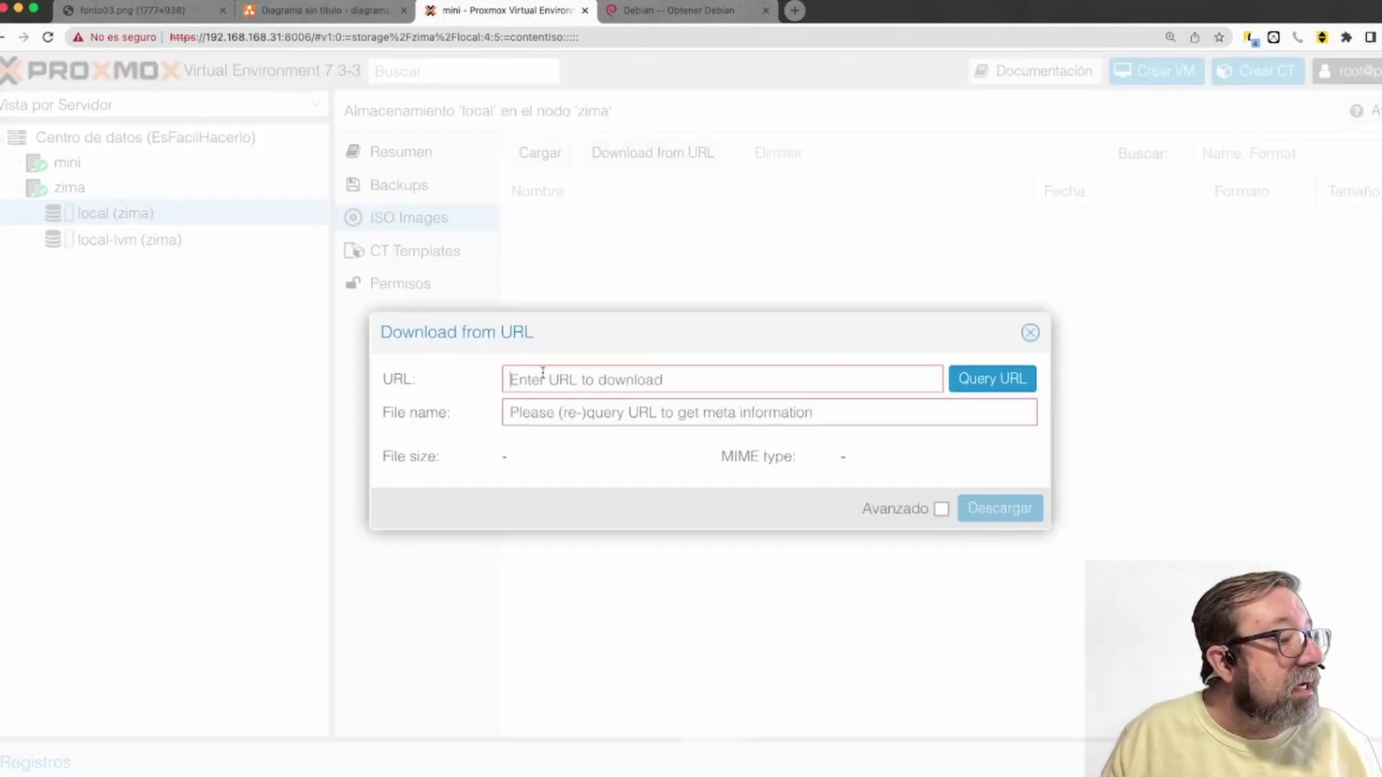
{"action": "left_click", "coordinate": [712, 11]}
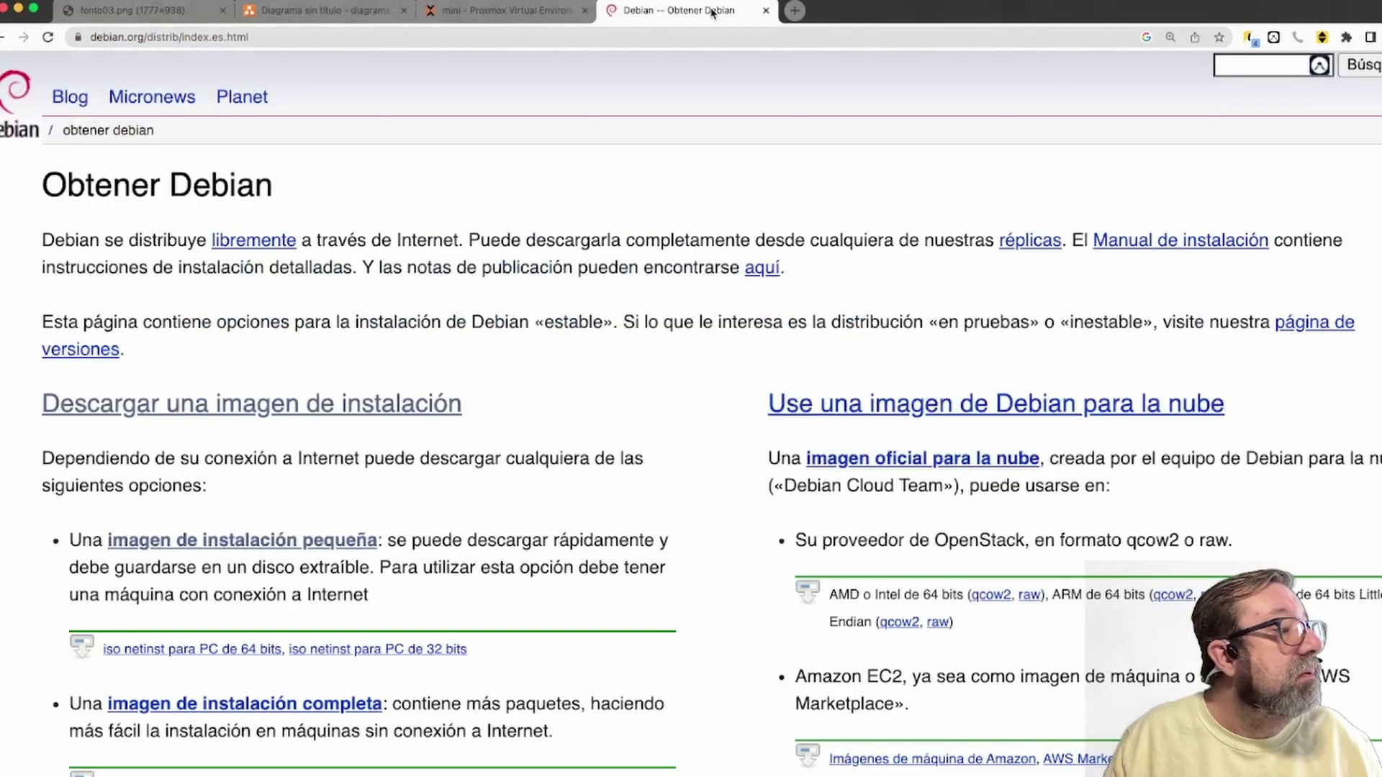
Copy the link address of the 64-bit PC netinst ISO and go back to Proxmox
{"action": "right_click", "coordinate": [209, 650]}
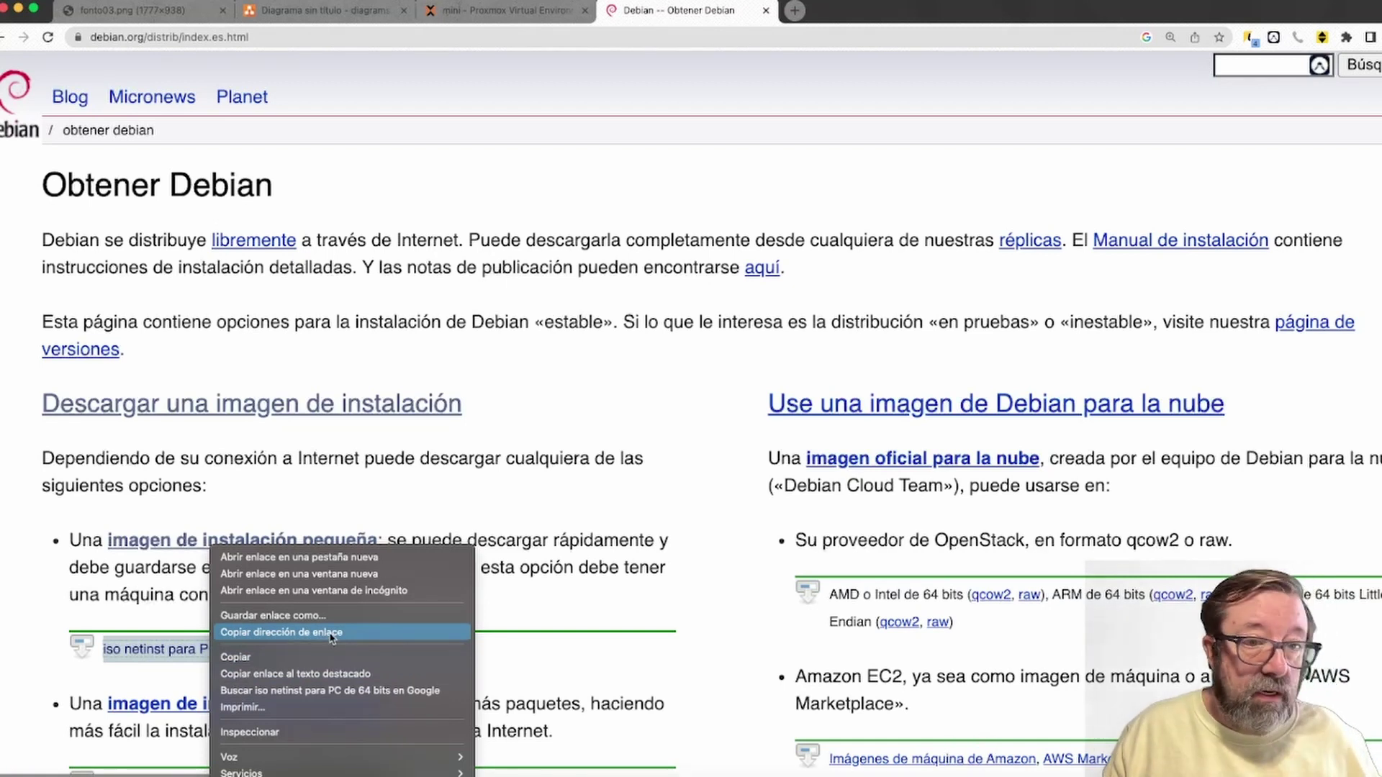
{"action": "left_click", "coordinate": [332, 633]}
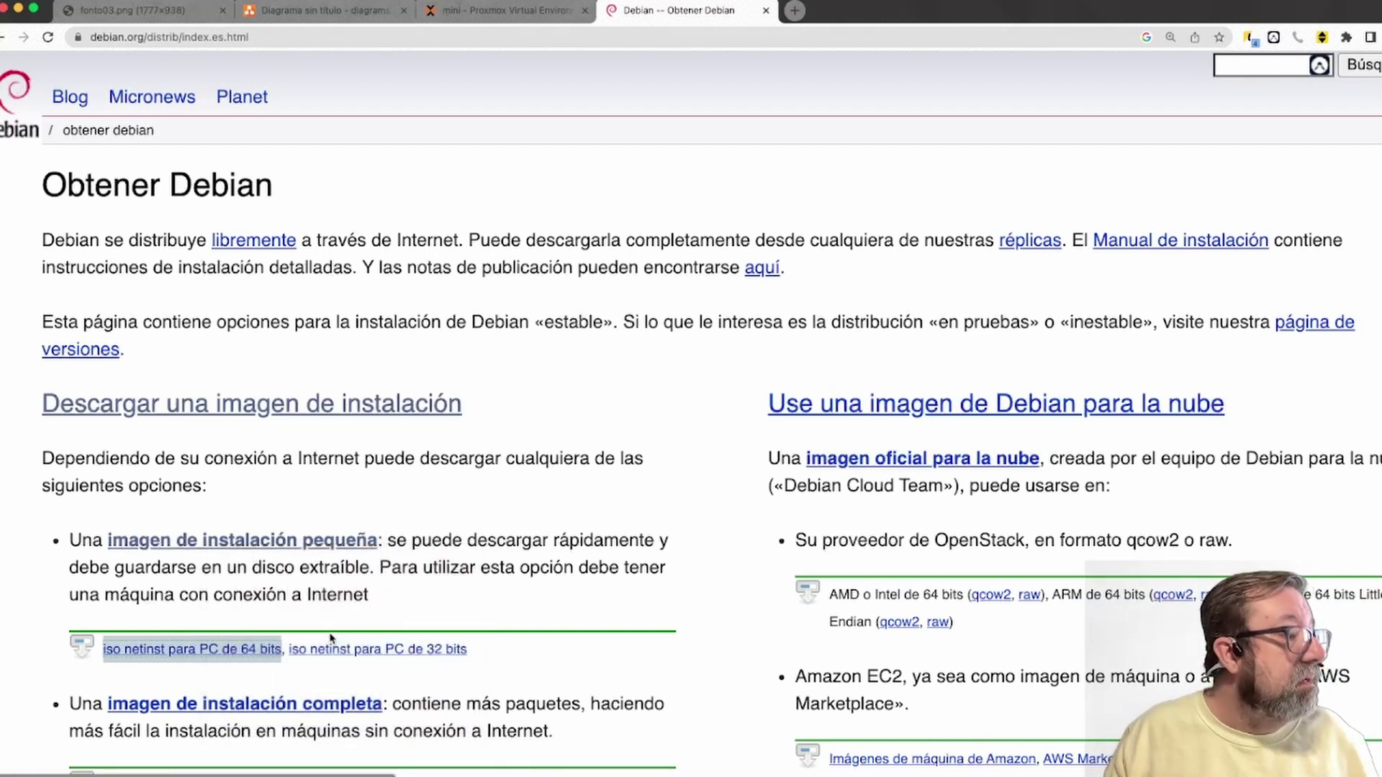
{"action": "left_click", "coordinate": [536, 18]}
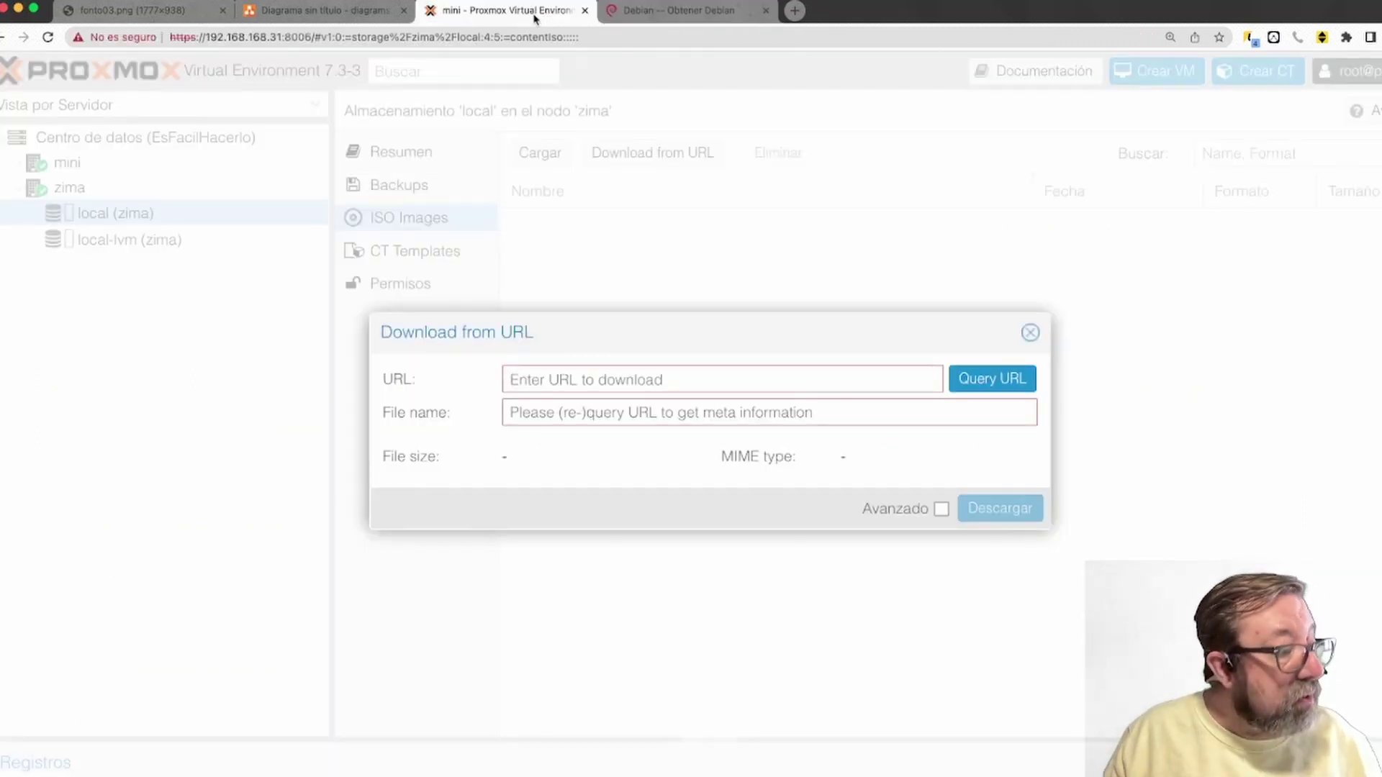
Paste the Debian netinst URL, query it, rename the file to mni_debian.iso, and download it
{"action": "type", "text": "https://cdimage.debian.org/debian-cd/current/amd64/iso-cd/debian-11.5.0-amd64-netinst.iso"}
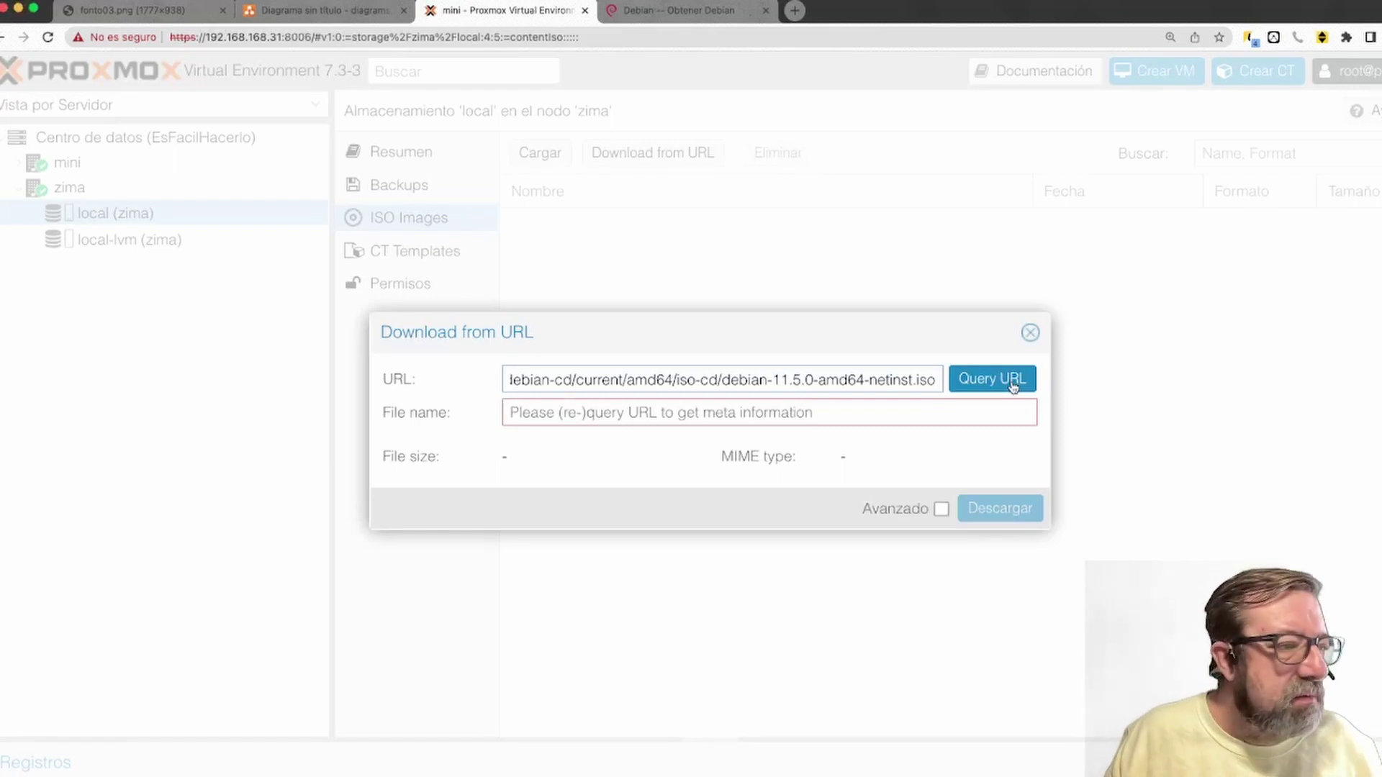
{"action": "left_click", "coordinate": [1013, 386]}
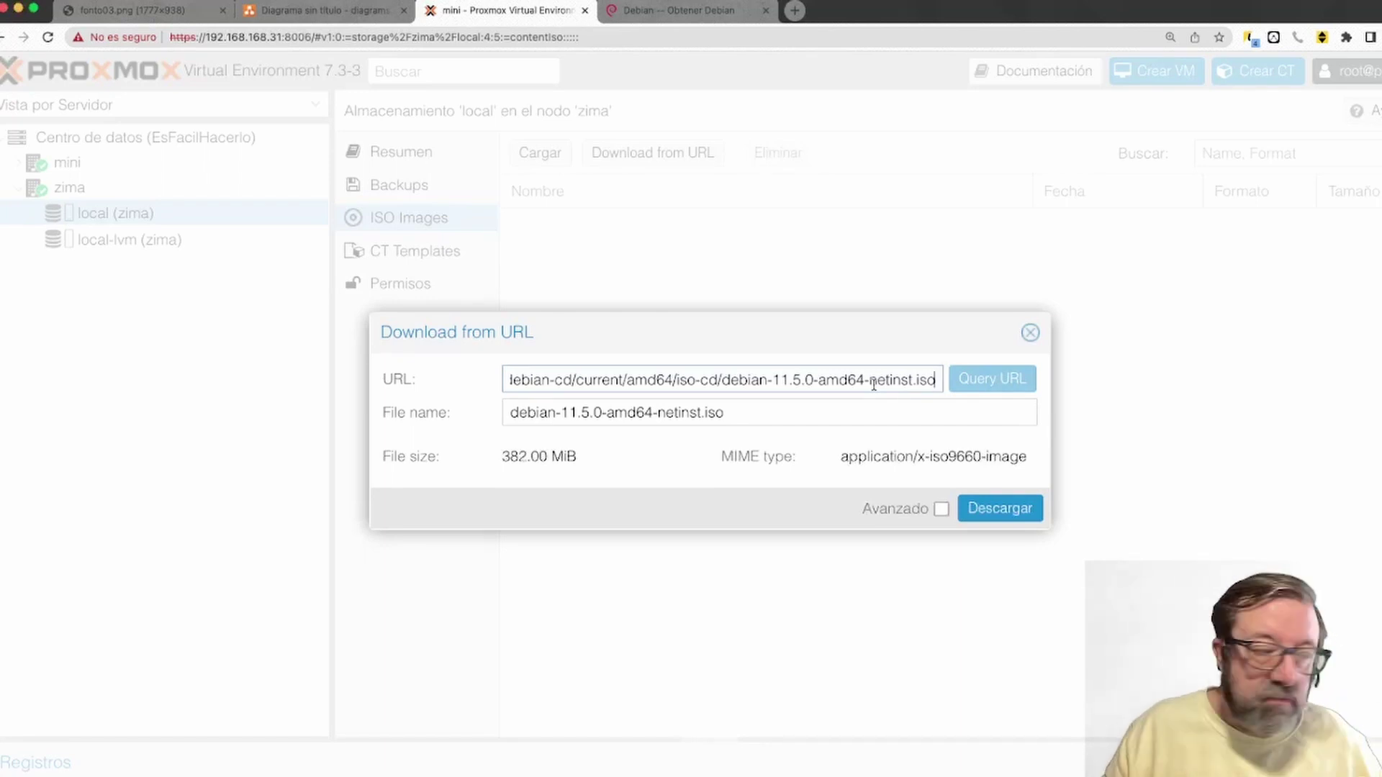
{"action": "left_click_drag", "start_coordinate": [704, 409], "coordinate": [475, 407]}
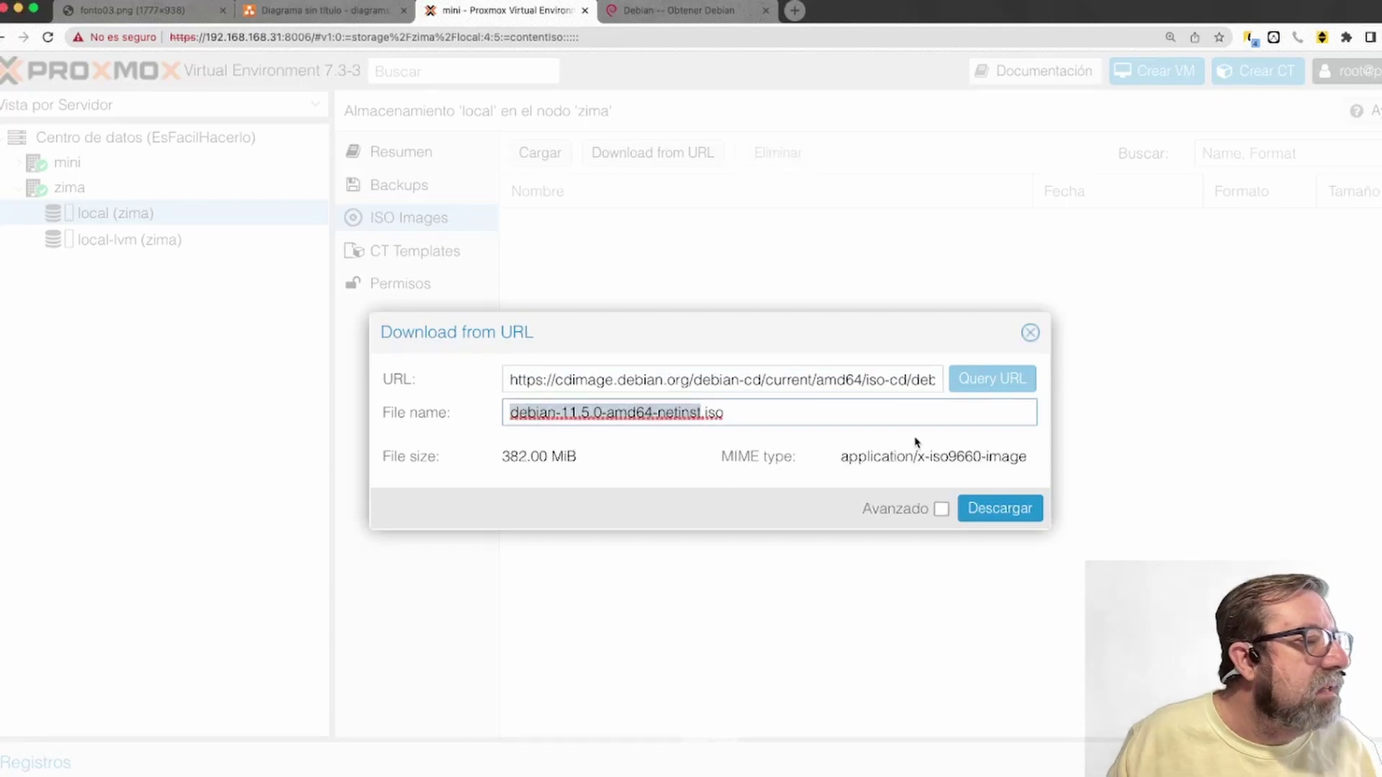
{"action": "type", "text": "mini"}
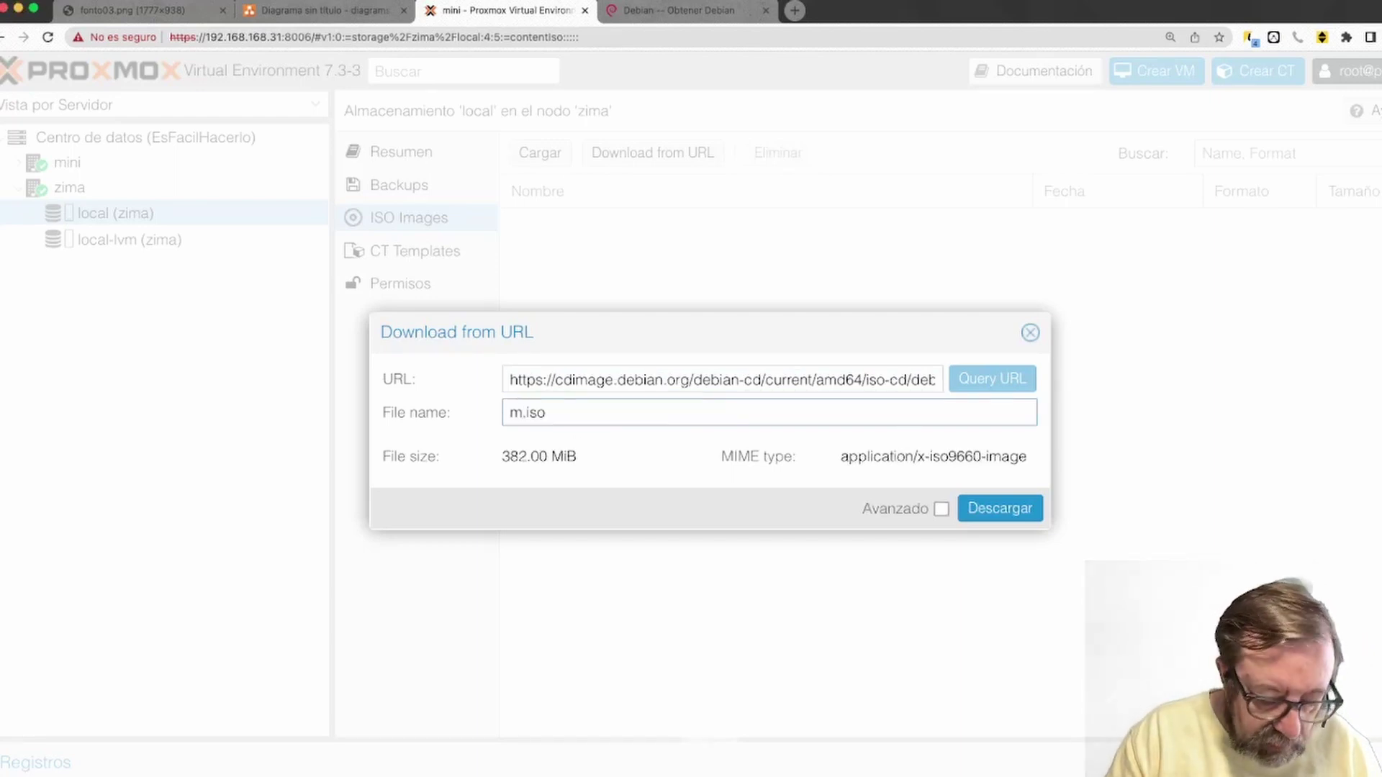
{"action": "type", "text": "_debian"}
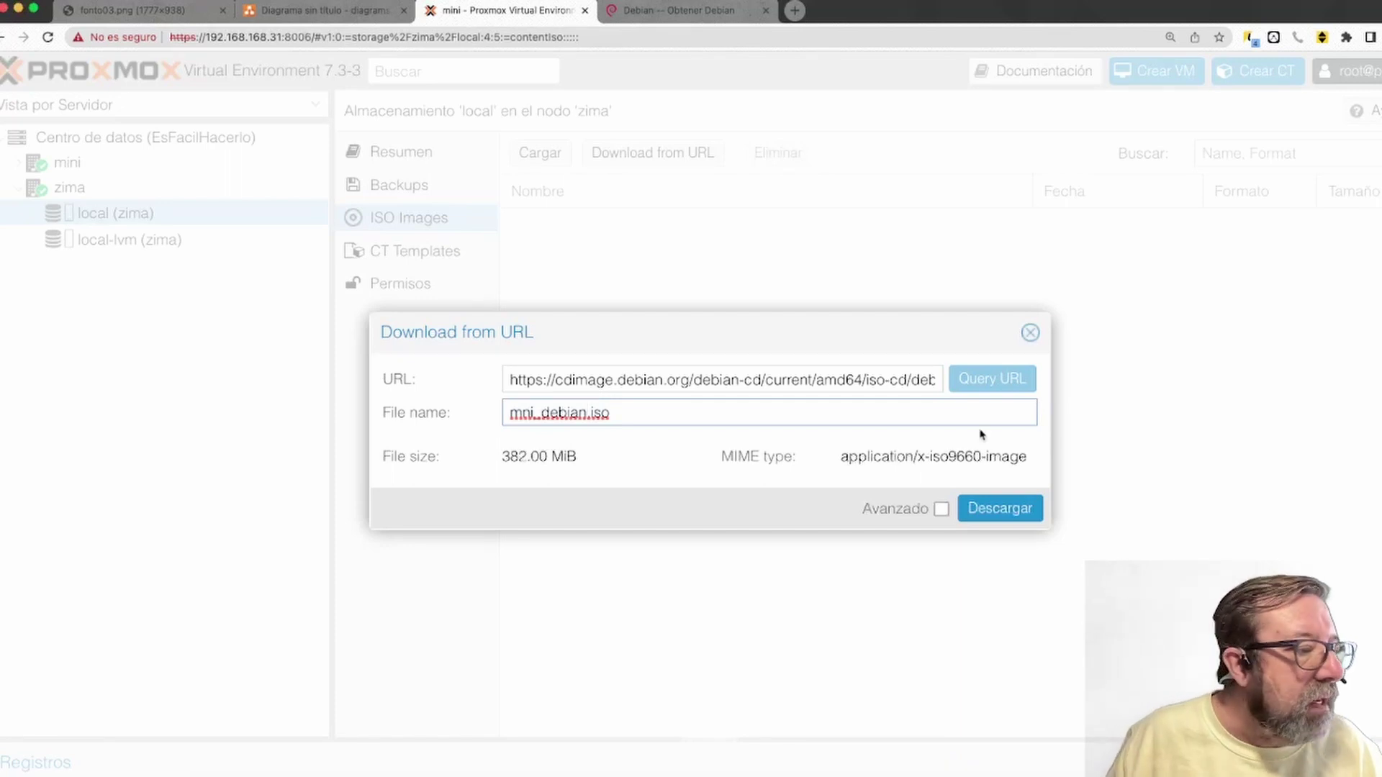
{"action": "left_click", "coordinate": [1000, 511]}
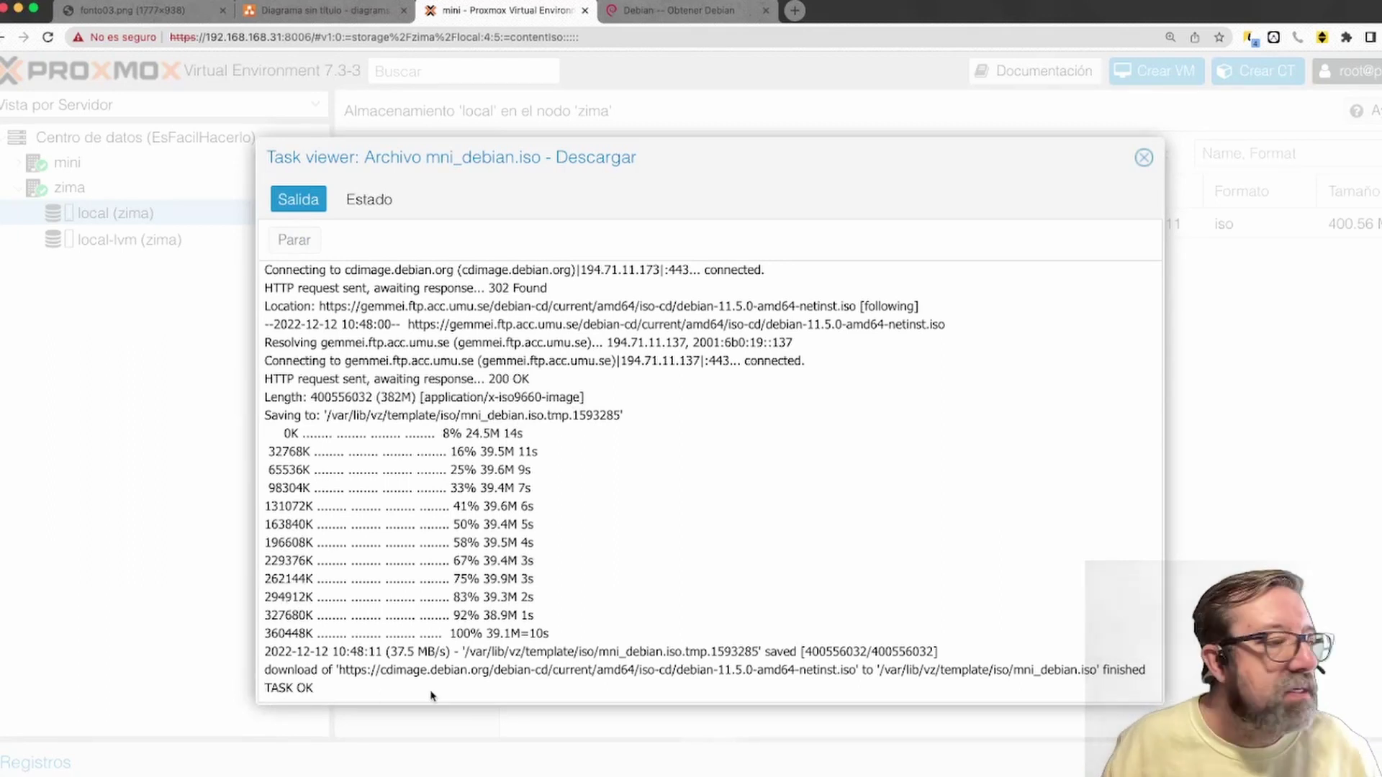
Confirm the download task's Estado is OK, then close the Task viewer to see mni_debian.iso listed
{"action": "left_click", "coordinate": [360, 201]}
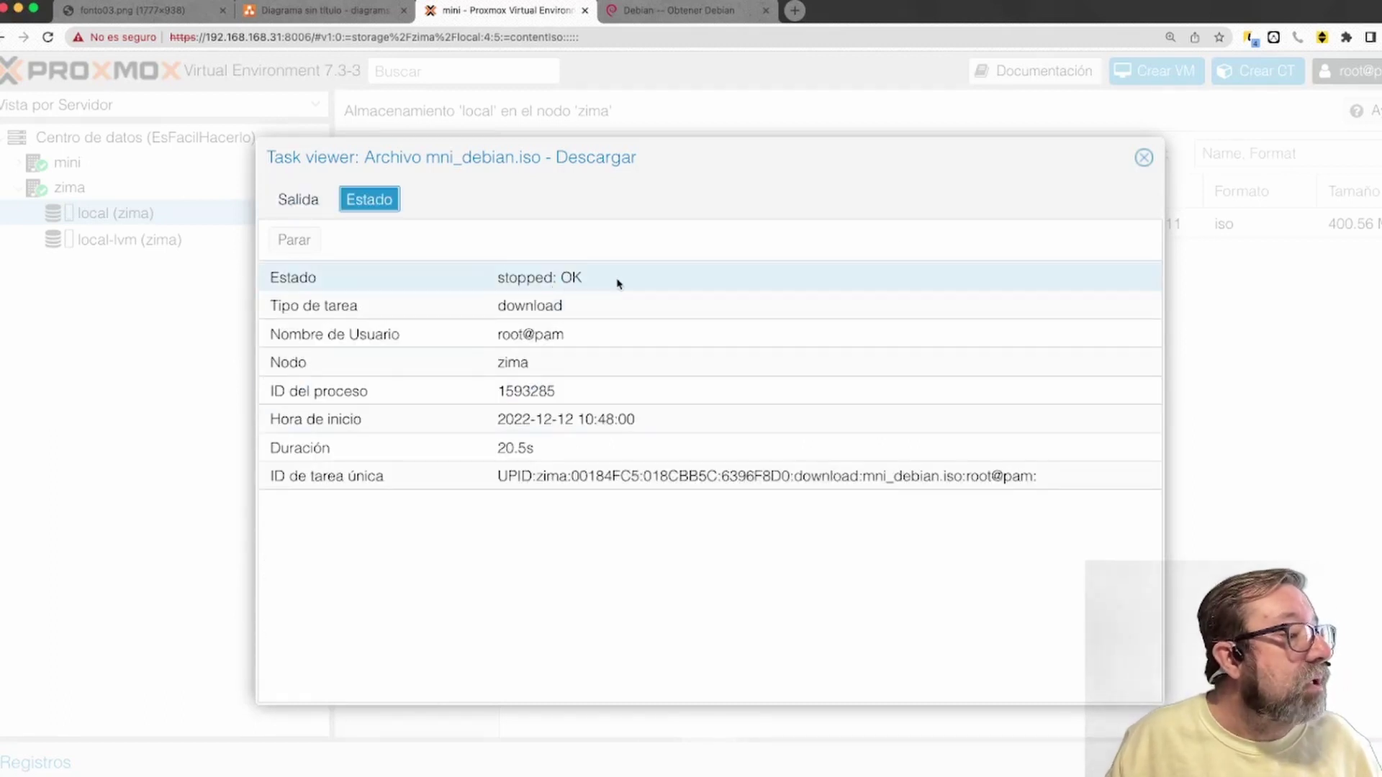
{"action": "left_click", "coordinate": [1145, 158]}
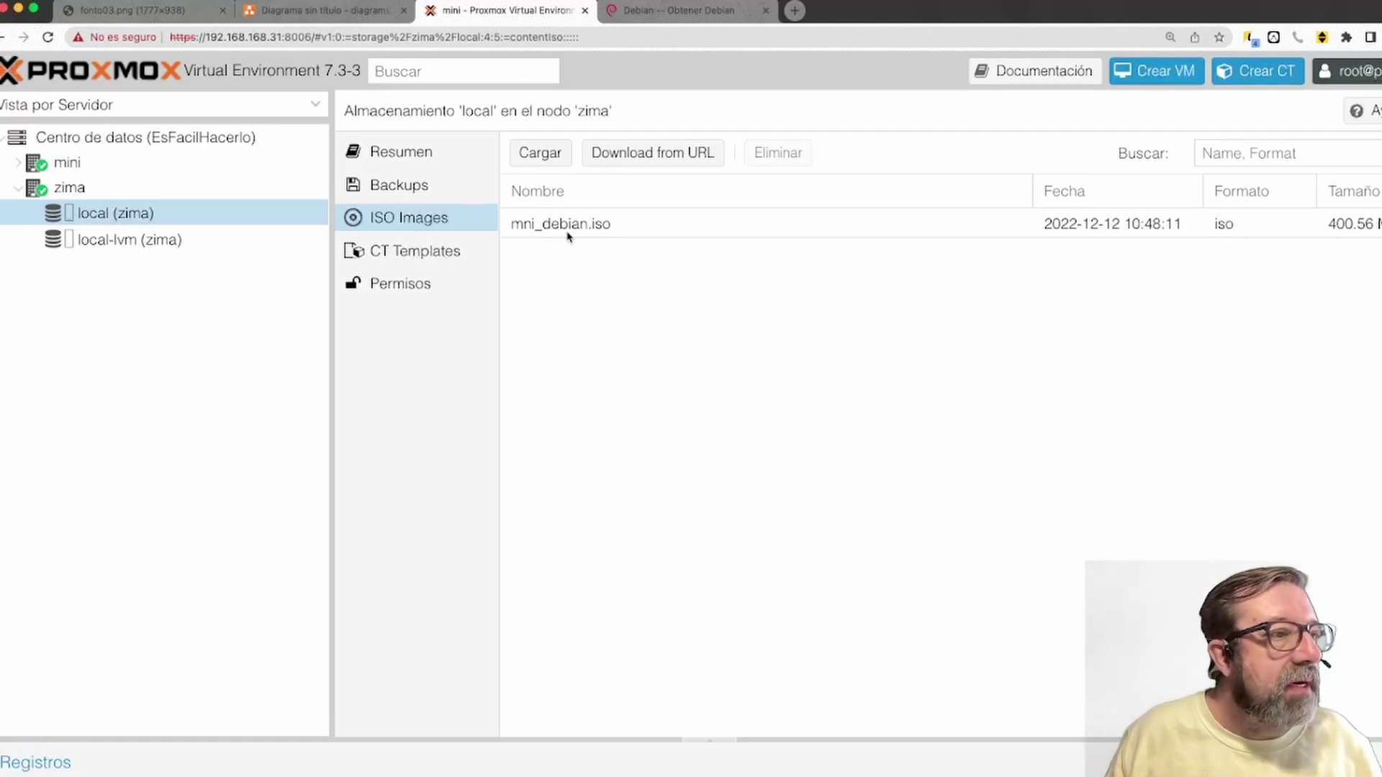
Start a new VM on node zima with ID 100, named Debian-pruebas
{"action": "left_click", "coordinate": [1159, 71]}
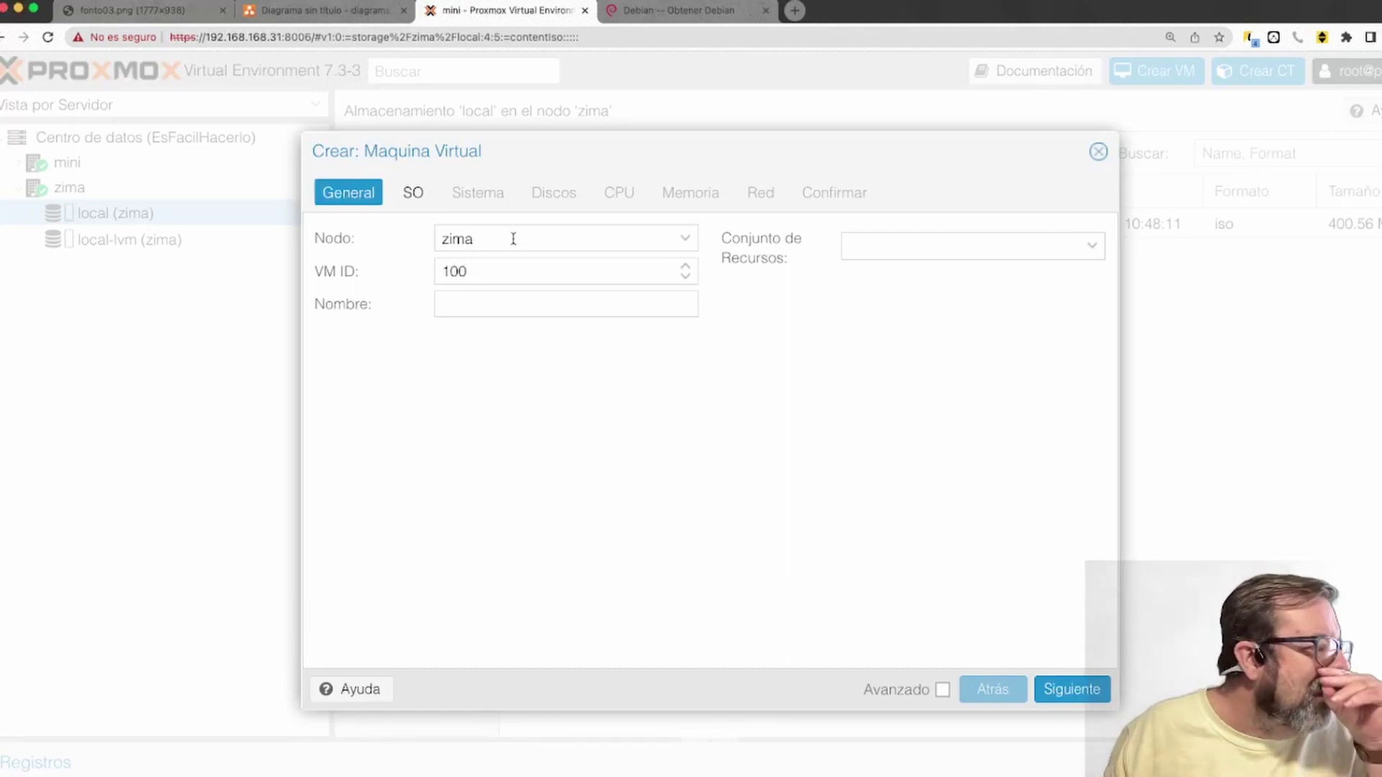
{"action": "left_click", "coordinate": [513, 272]}
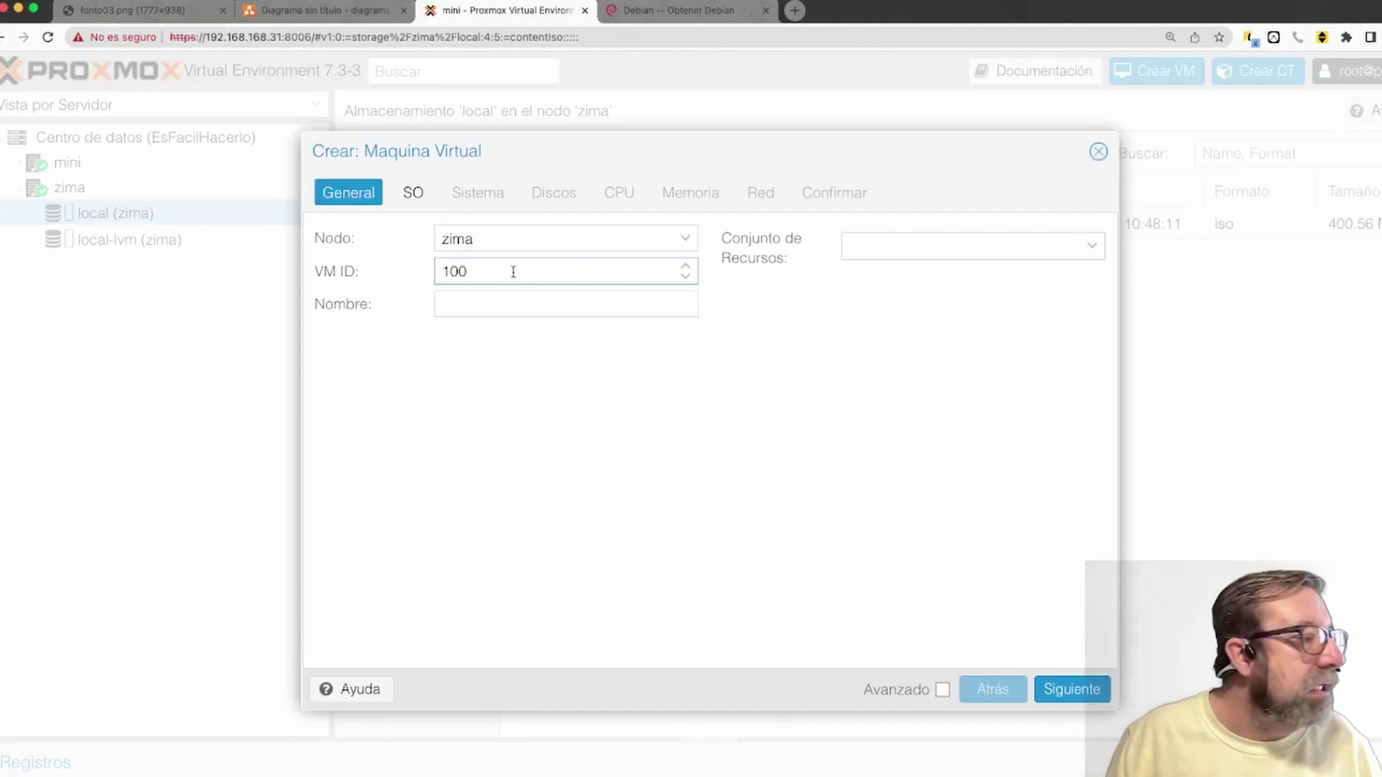
{"action": "left_click", "coordinate": [493, 307]}
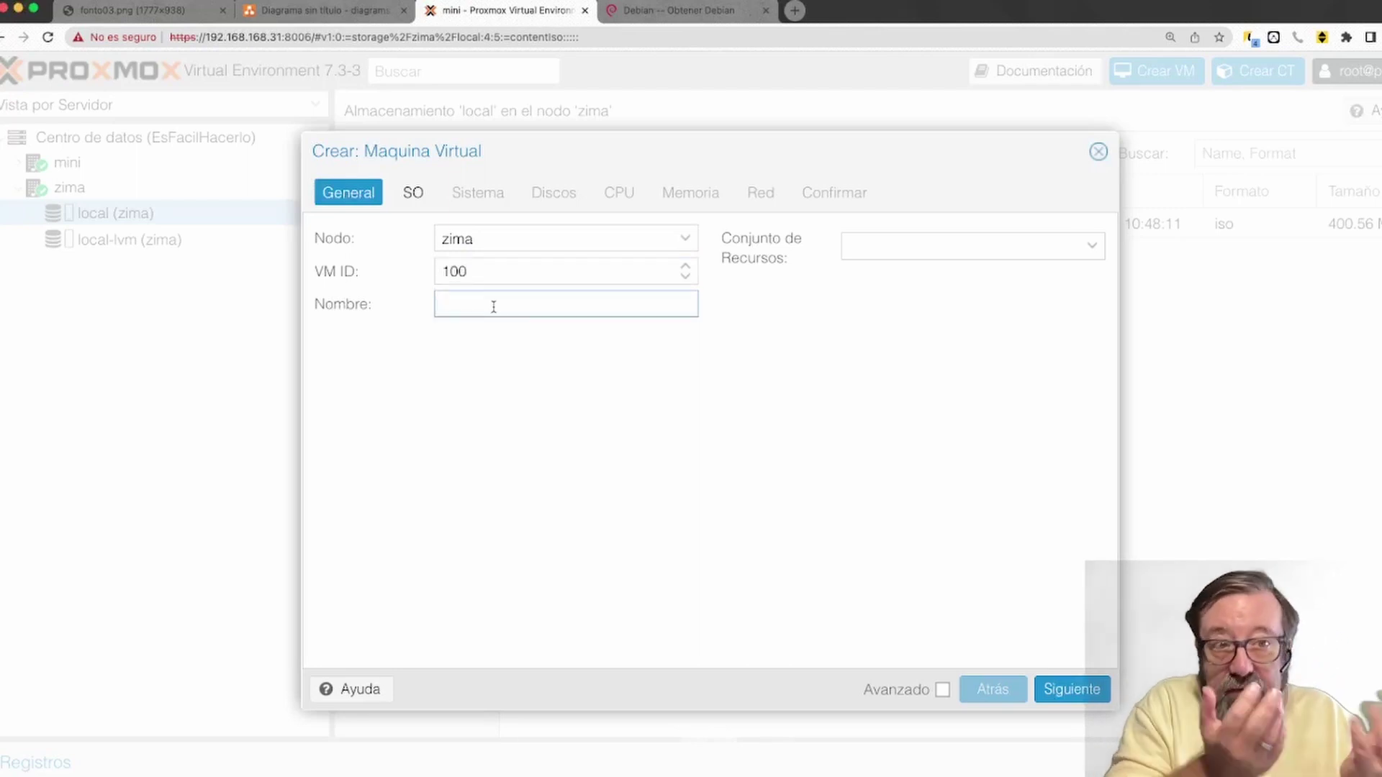
{"action": "type", "text": "Deb"}
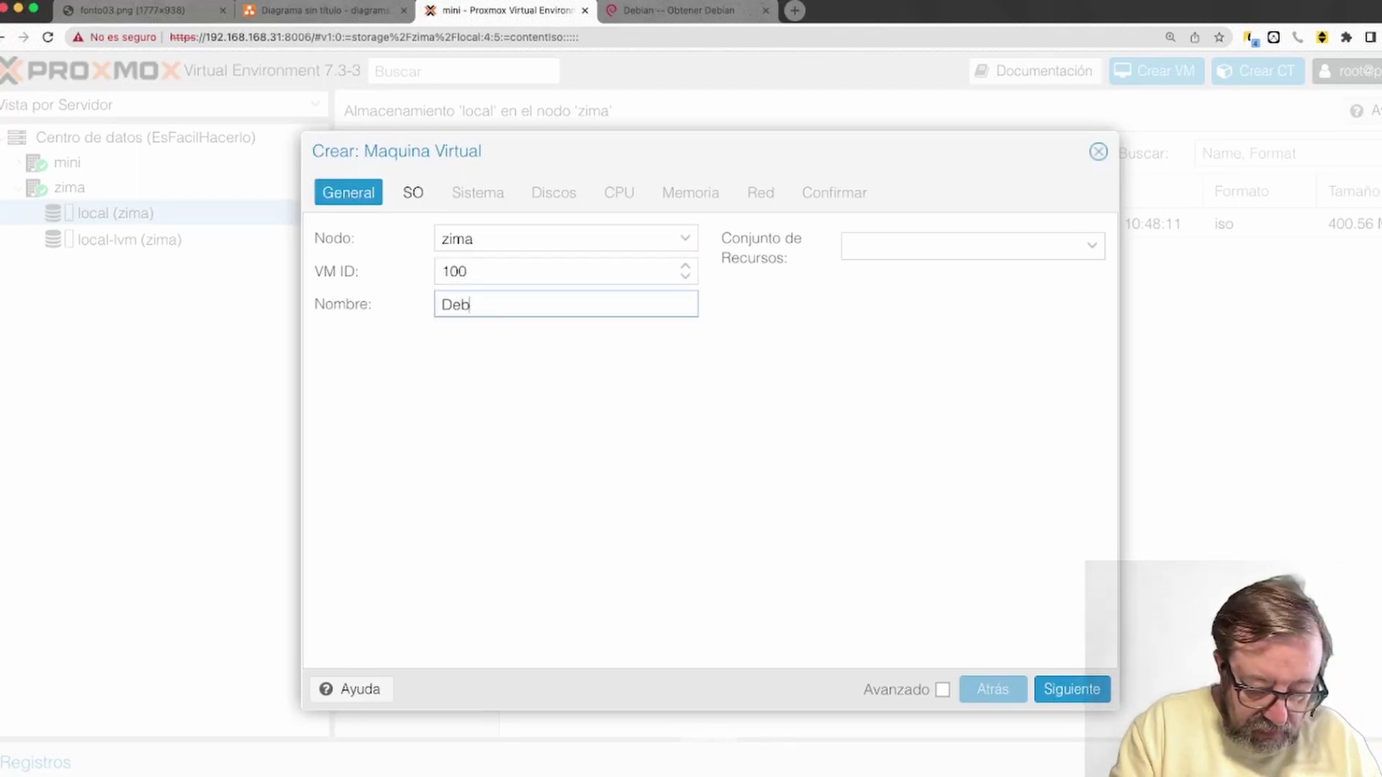
{"action": "type", "text": "ian_pruebas"}
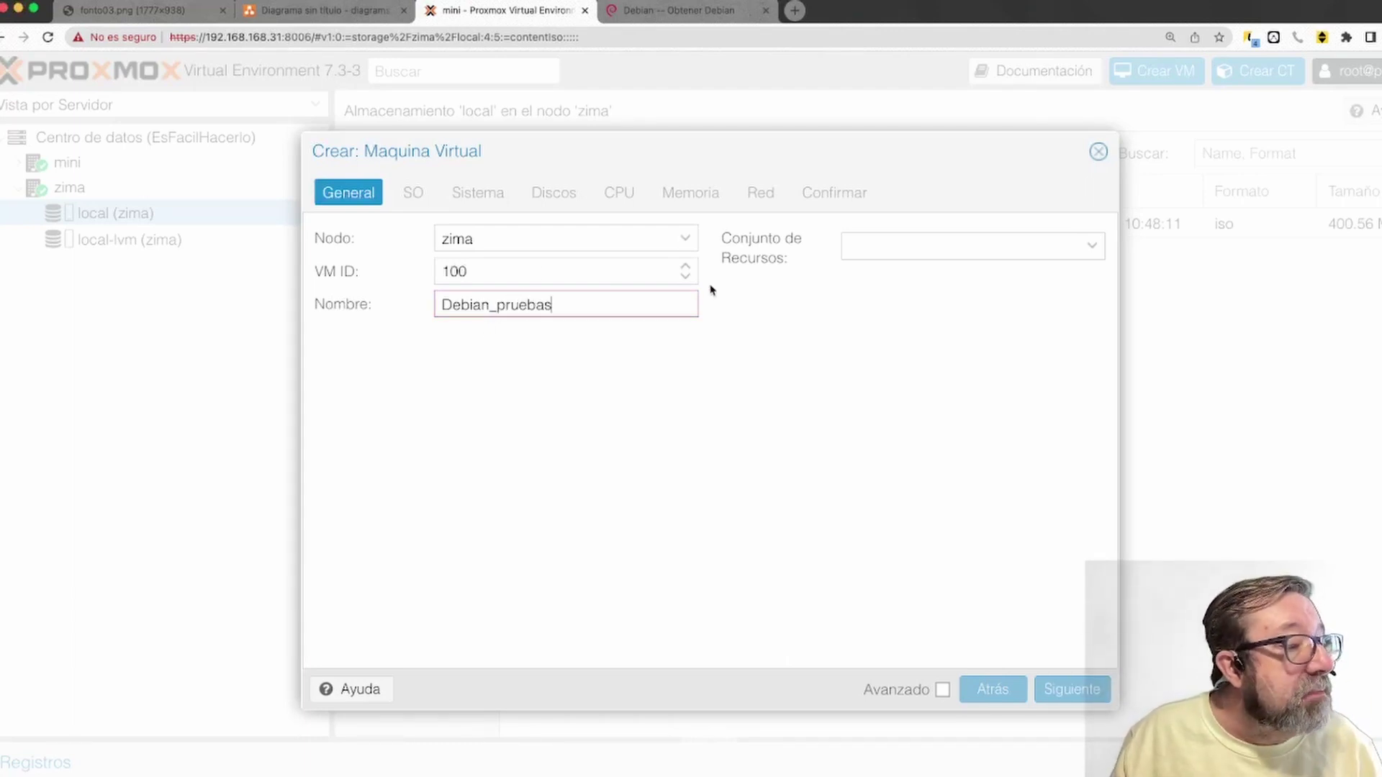
{"action": "left_click", "coordinate": [494, 306]}
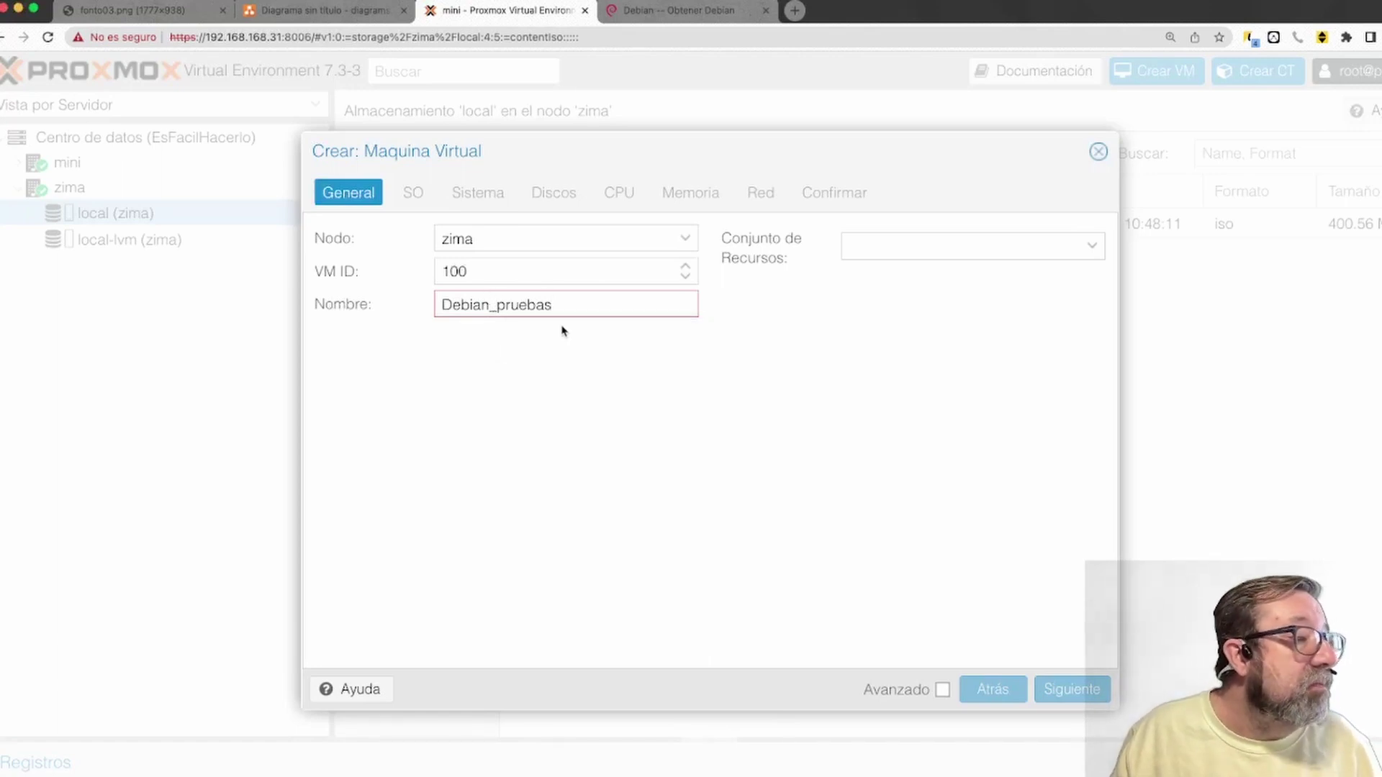
{"action": "key", "text": "BackSpace"}
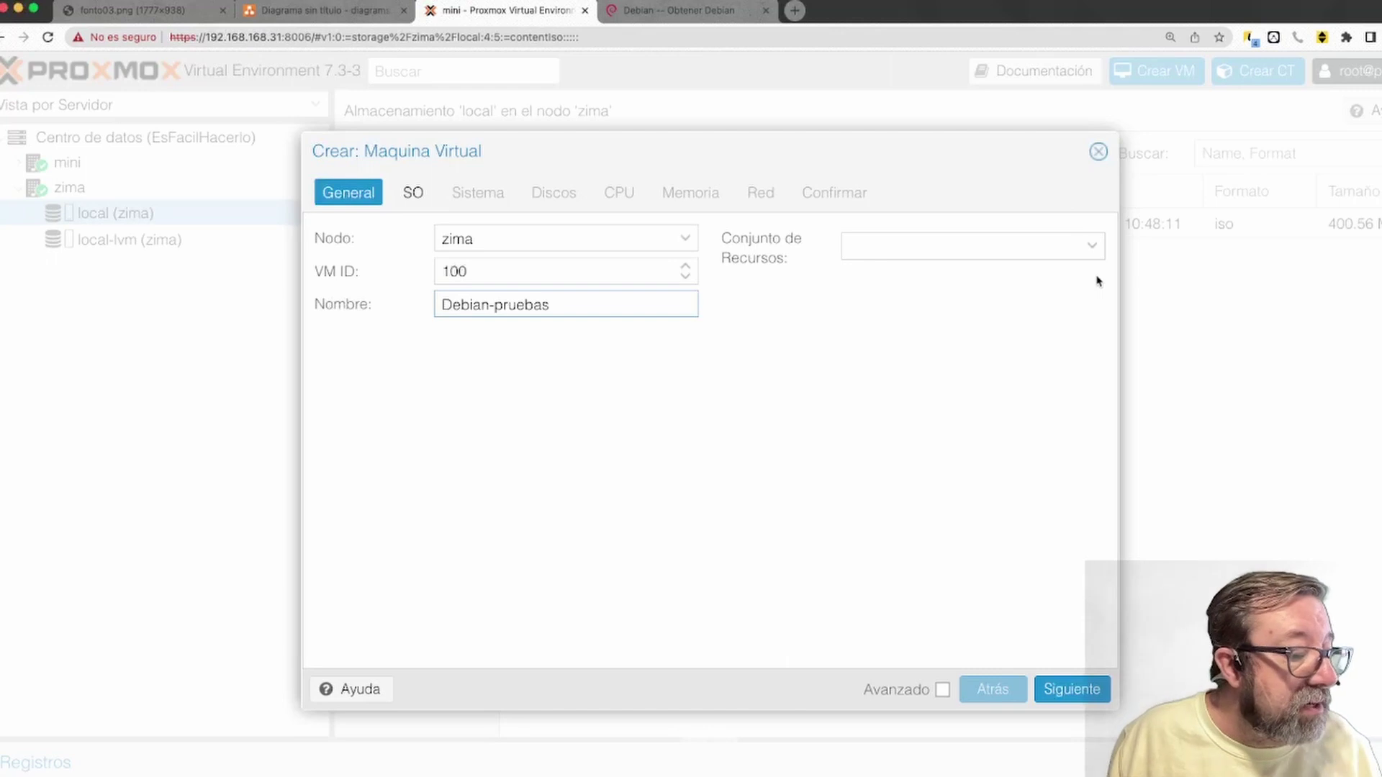
{"action": "left_click", "coordinate": [1071, 690]}
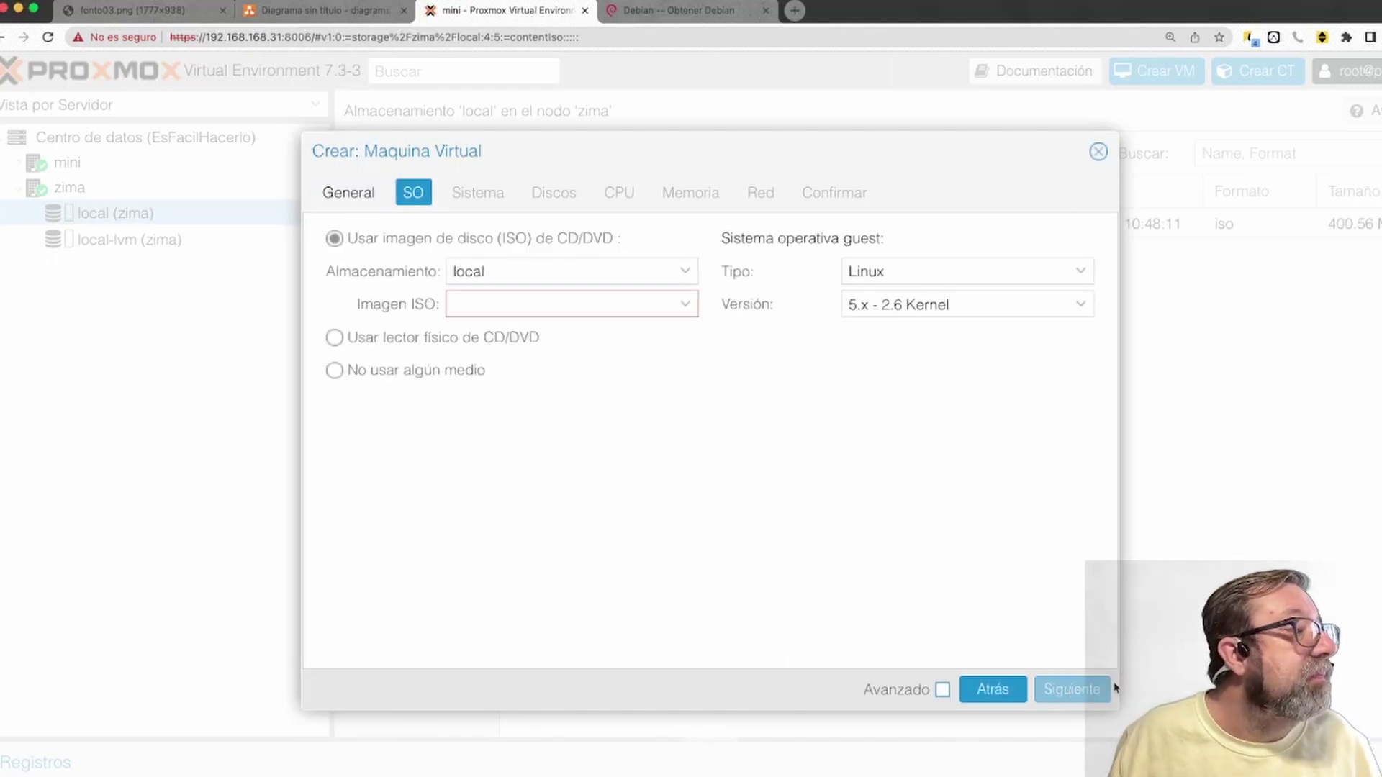
Use mni_debian.iso as the installation image and keep Linux as the guest type
{"action": "left_click", "coordinate": [683, 310]}
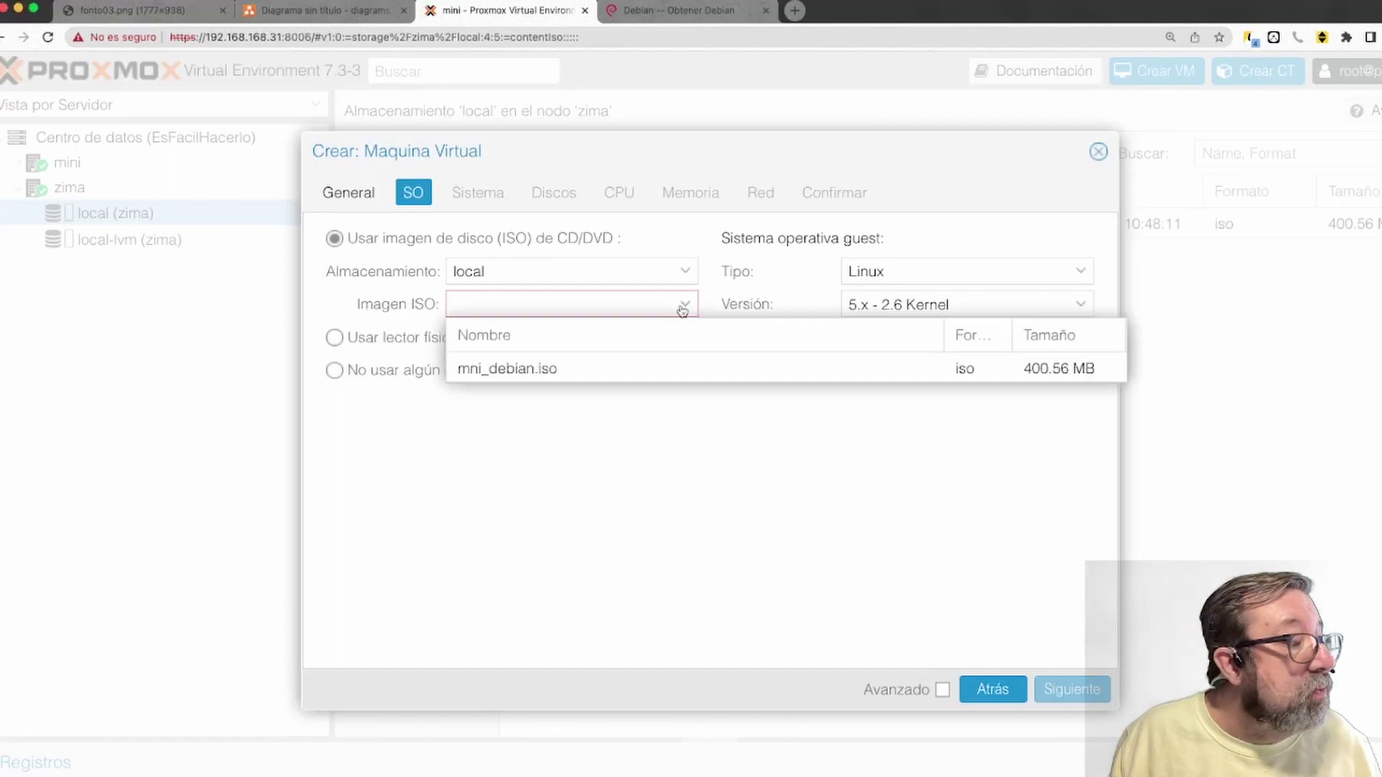
{"action": "left_click", "coordinate": [547, 372]}
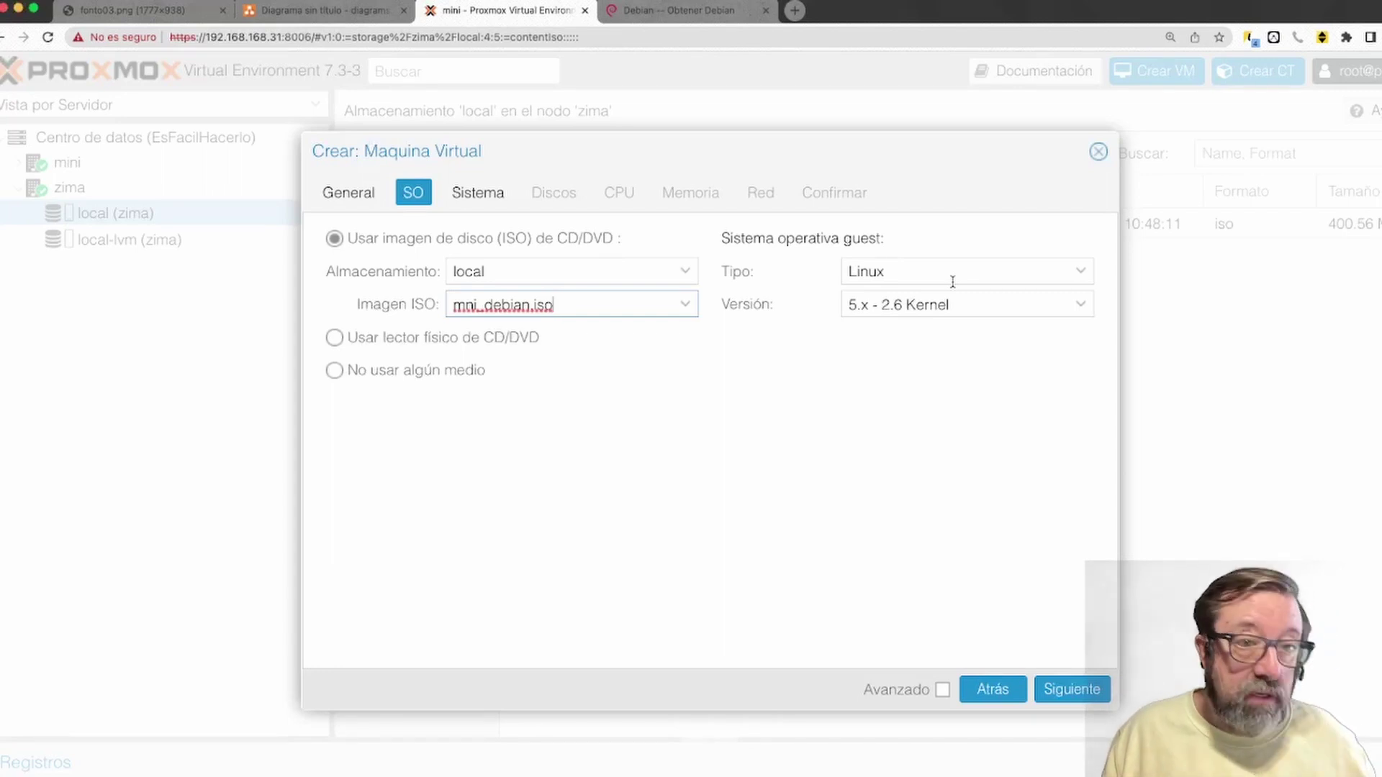
{"action": "left_click", "coordinate": [1083, 273]}
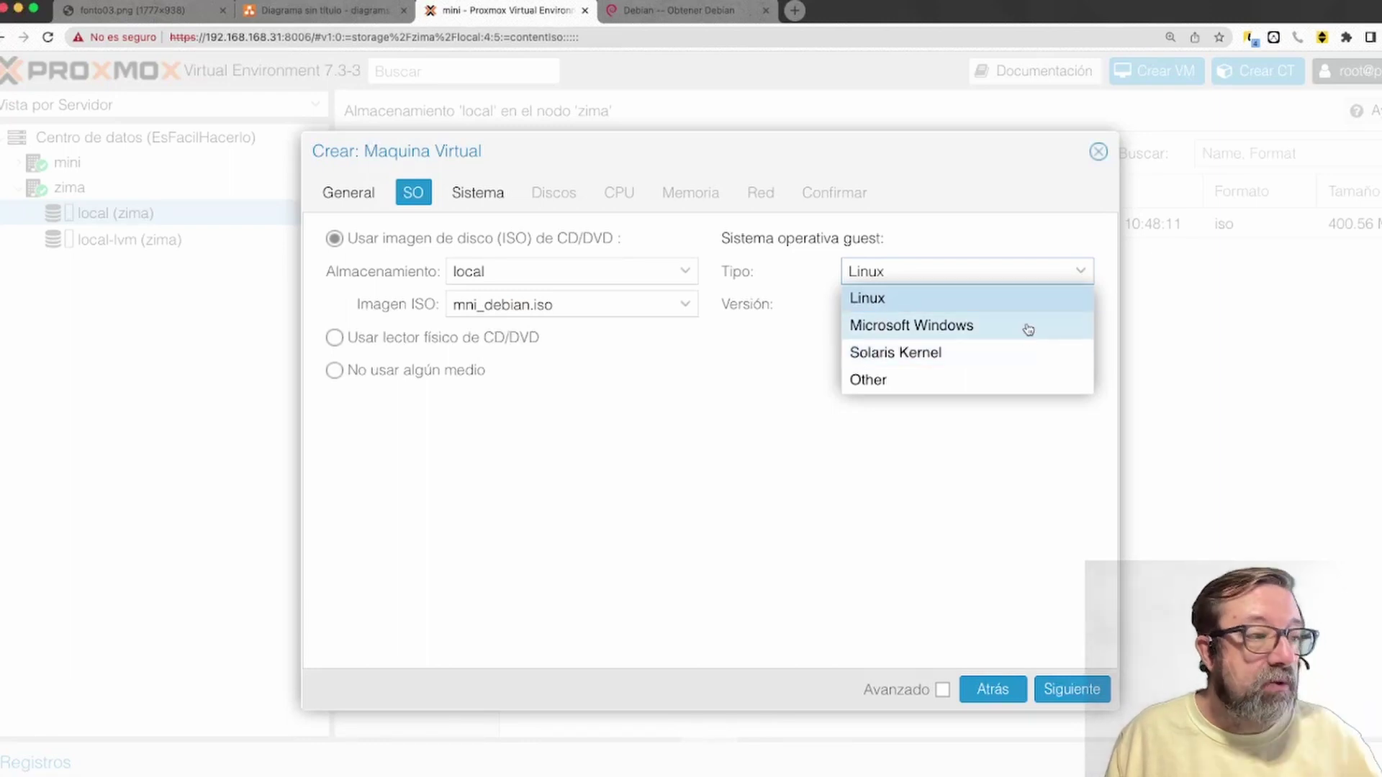
{"action": "left_click", "coordinate": [749, 458]}
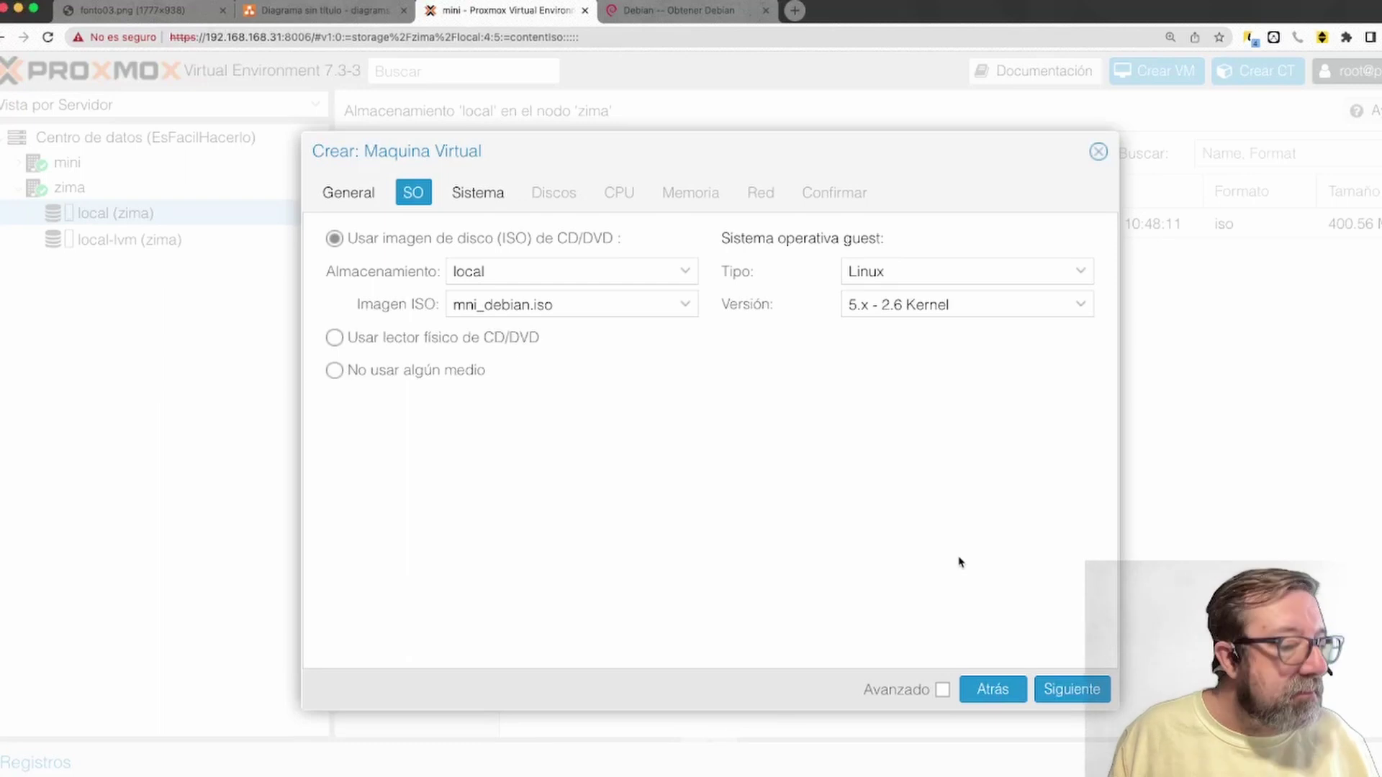
{"action": "left_click", "coordinate": [1072, 690]}
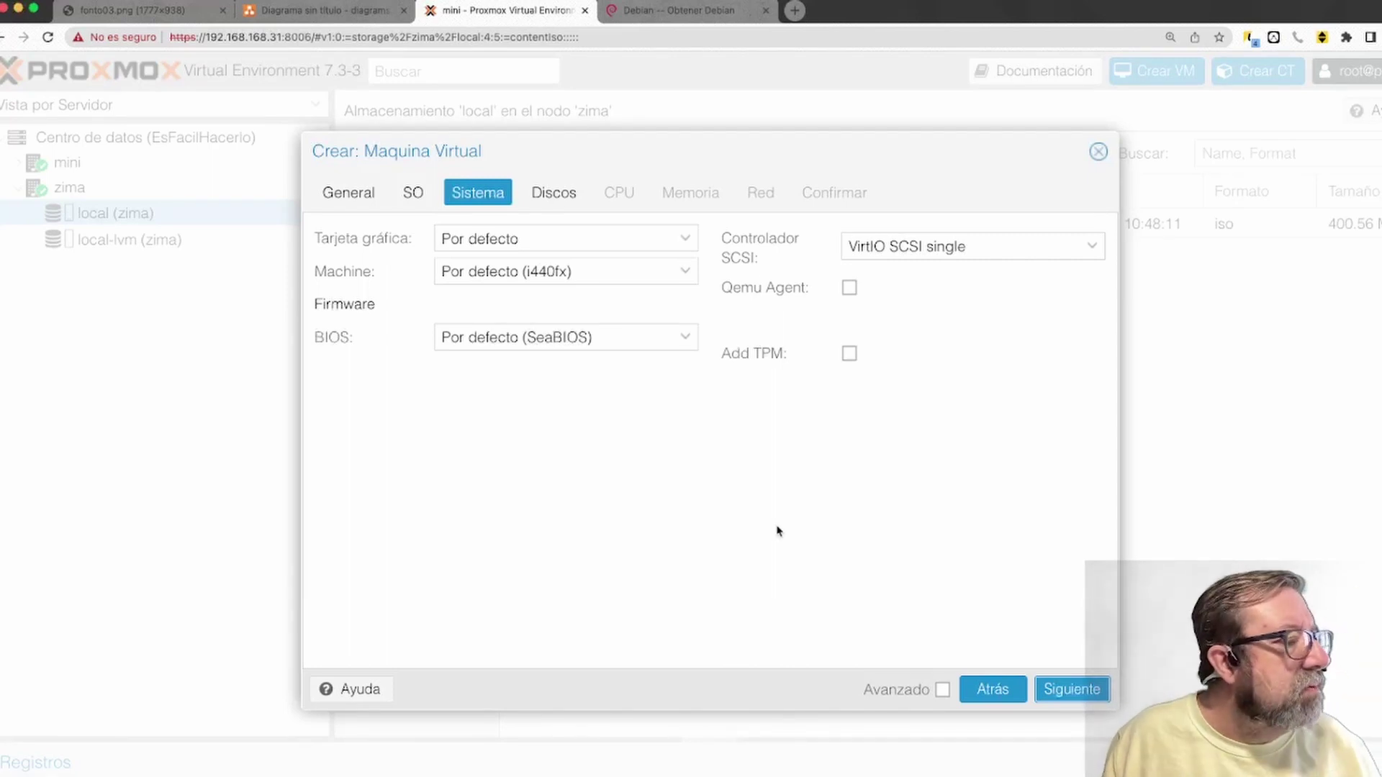
Keep the 32 GiB disk on local-lvm storage with the default cache mode
{"action": "left_click", "coordinate": [1079, 693]}
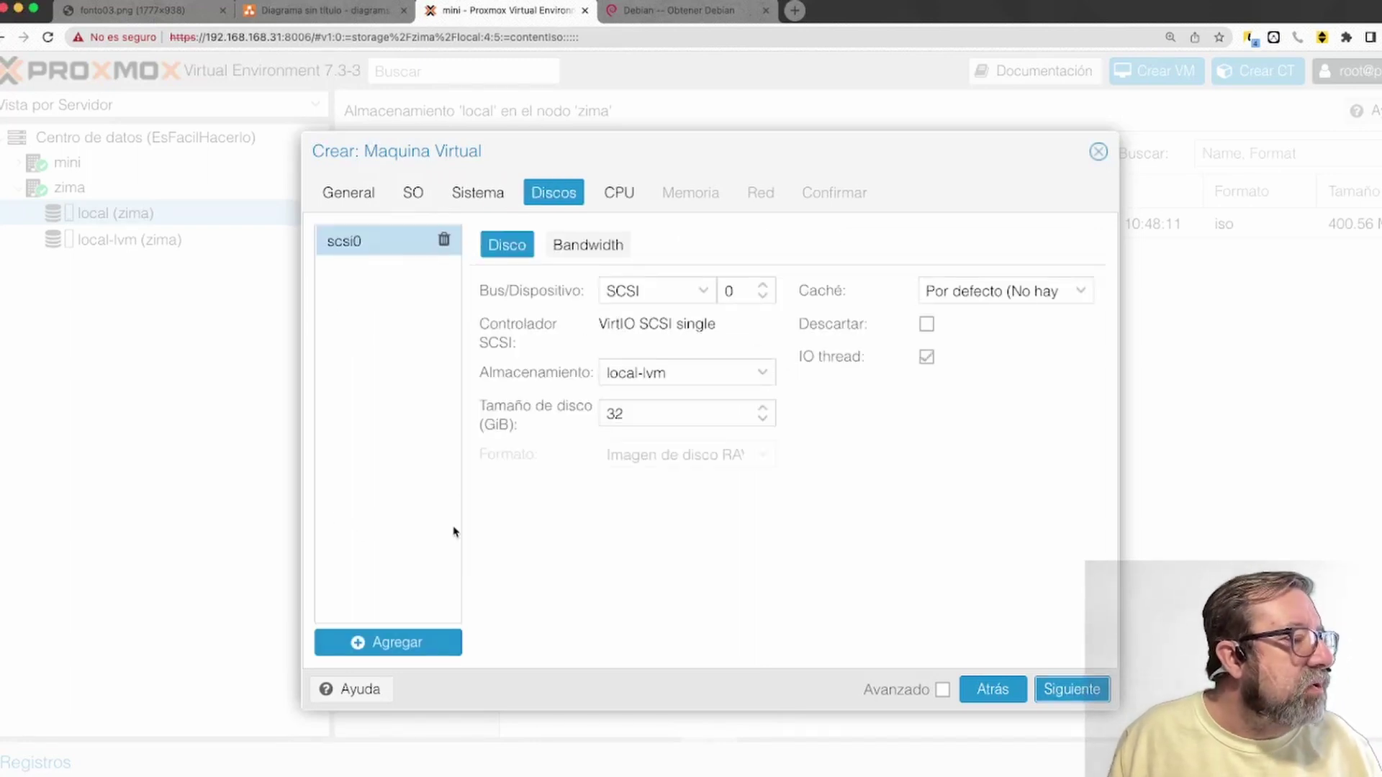
{"action": "left_click", "coordinate": [633, 414]}
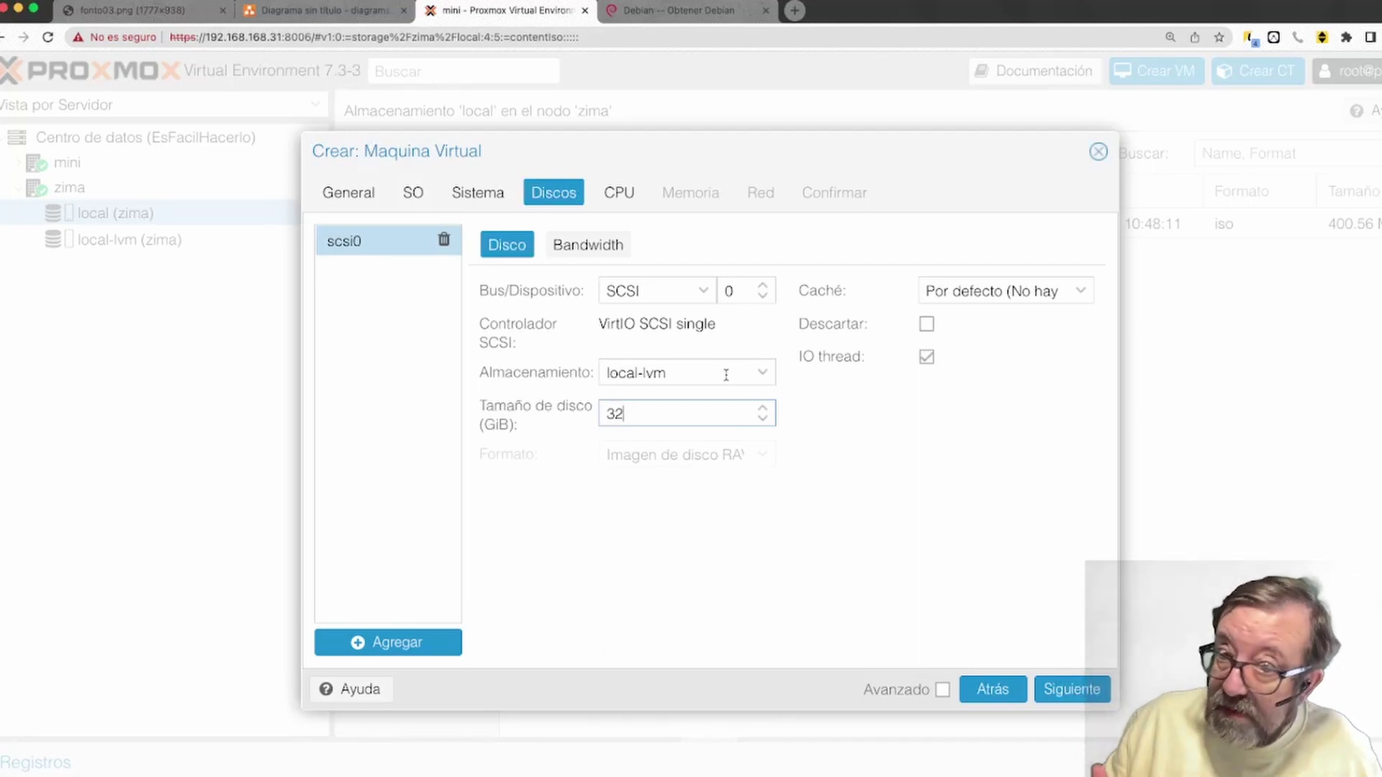
{"action": "left_click", "coordinate": [760, 373]}
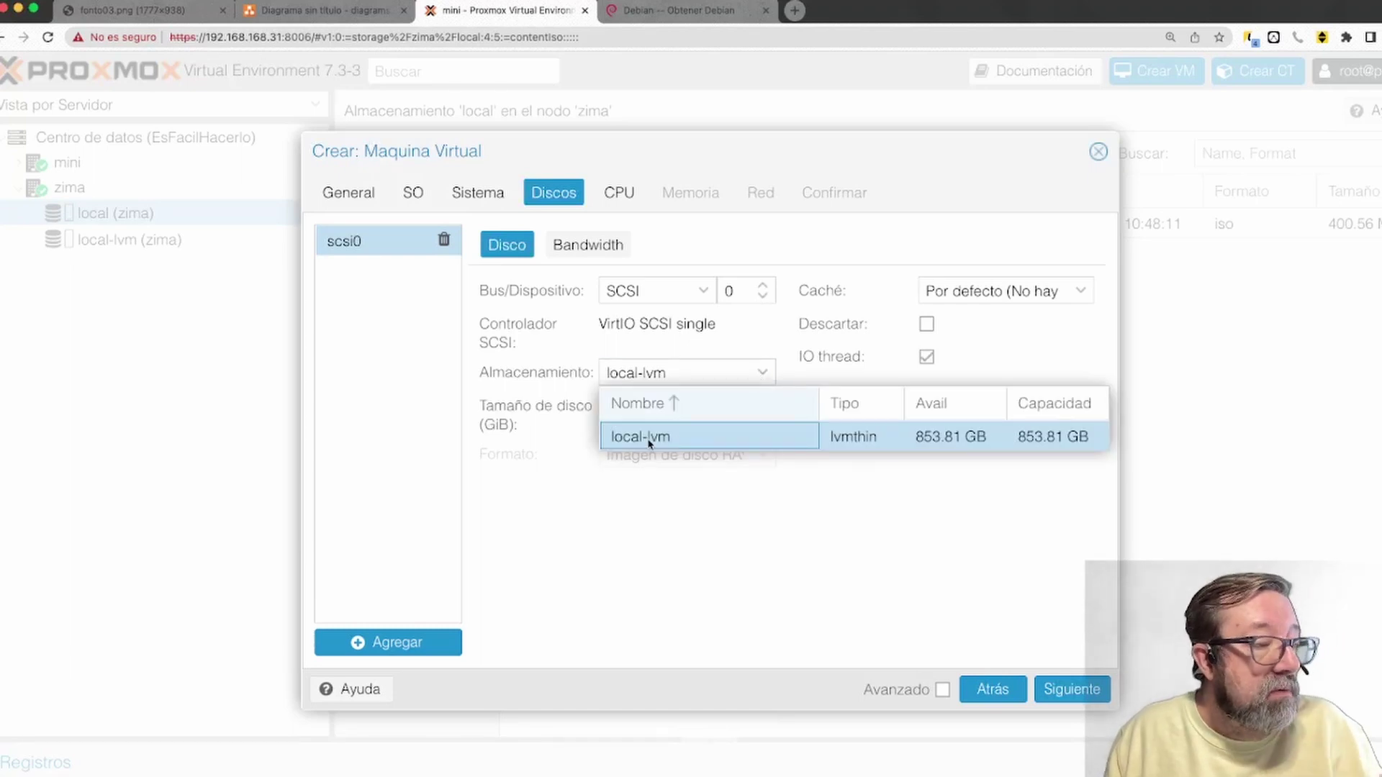
{"action": "left_click", "coordinate": [649, 442]}
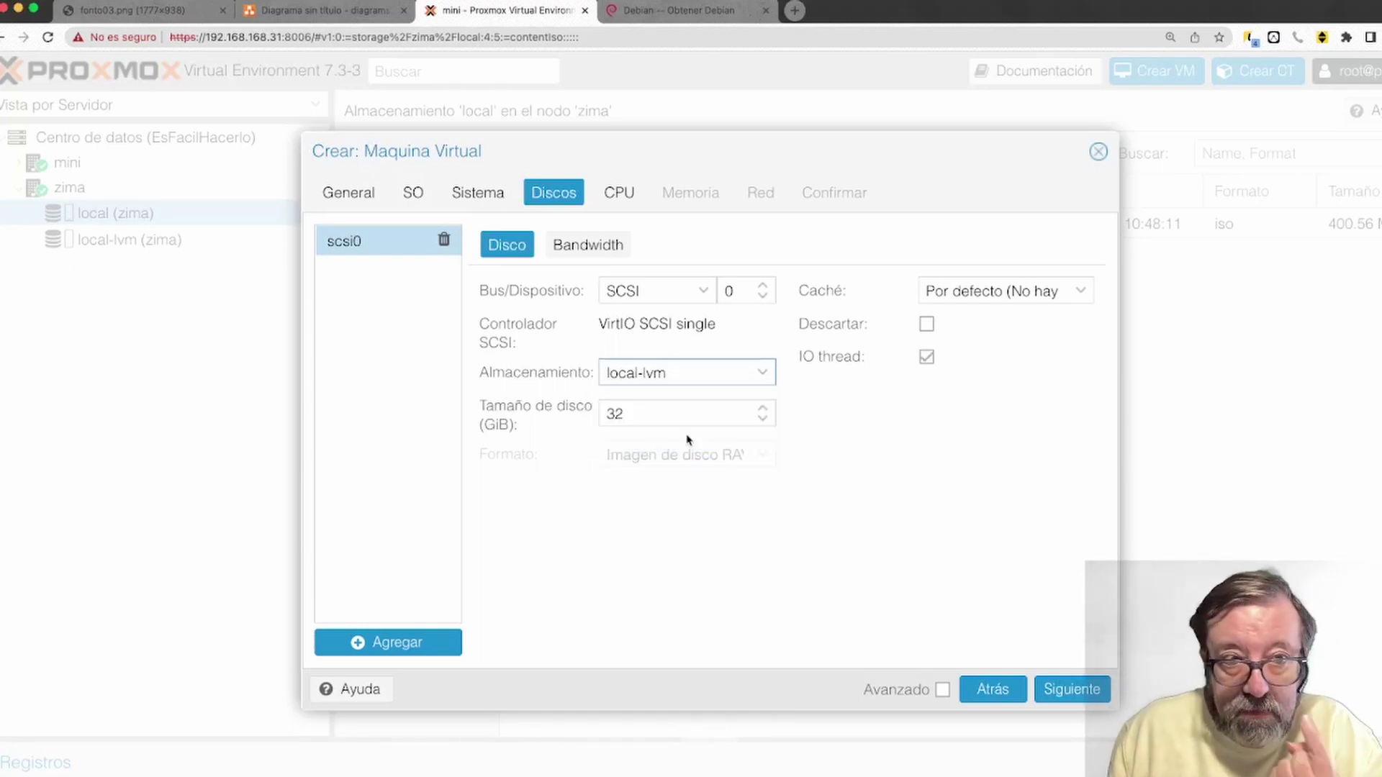
{"action": "left_click", "coordinate": [648, 412]}
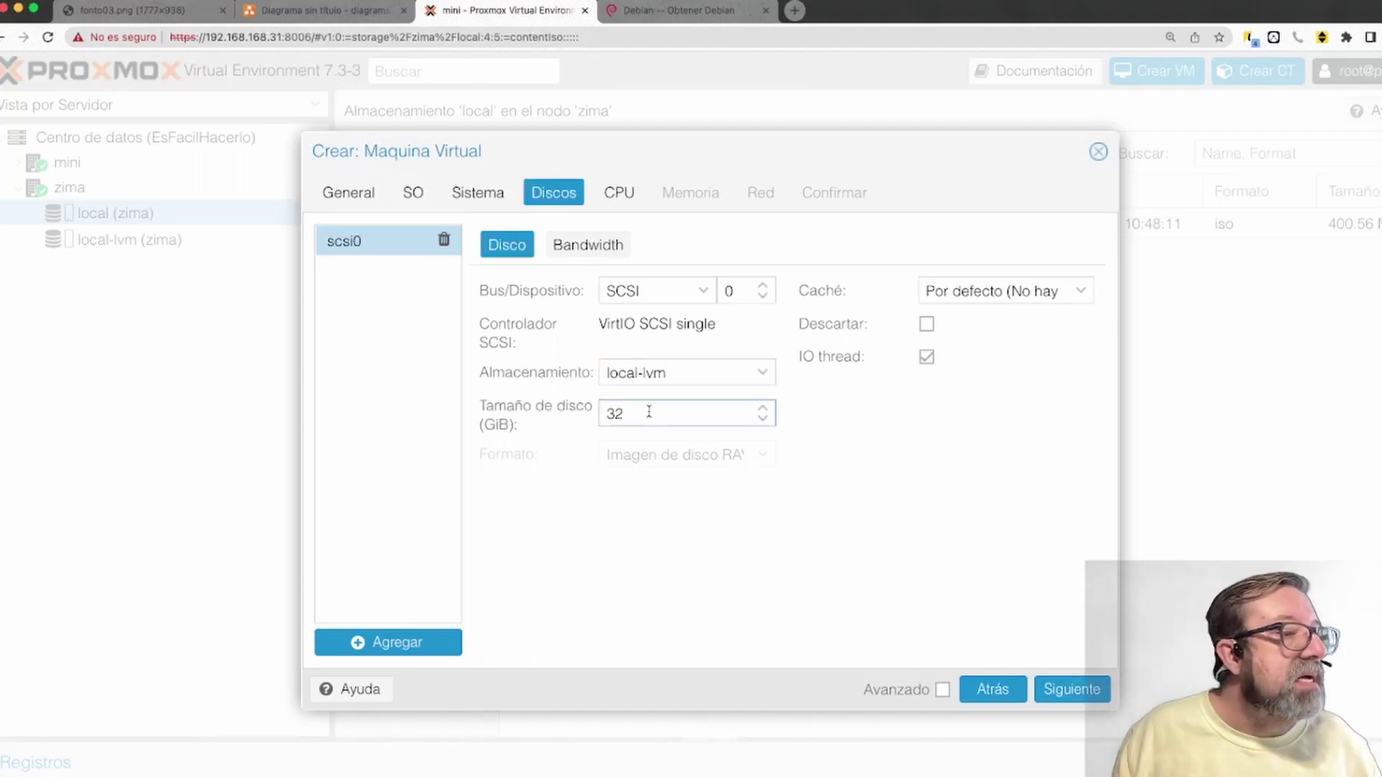
{"action": "left_click", "coordinate": [1080, 298]}
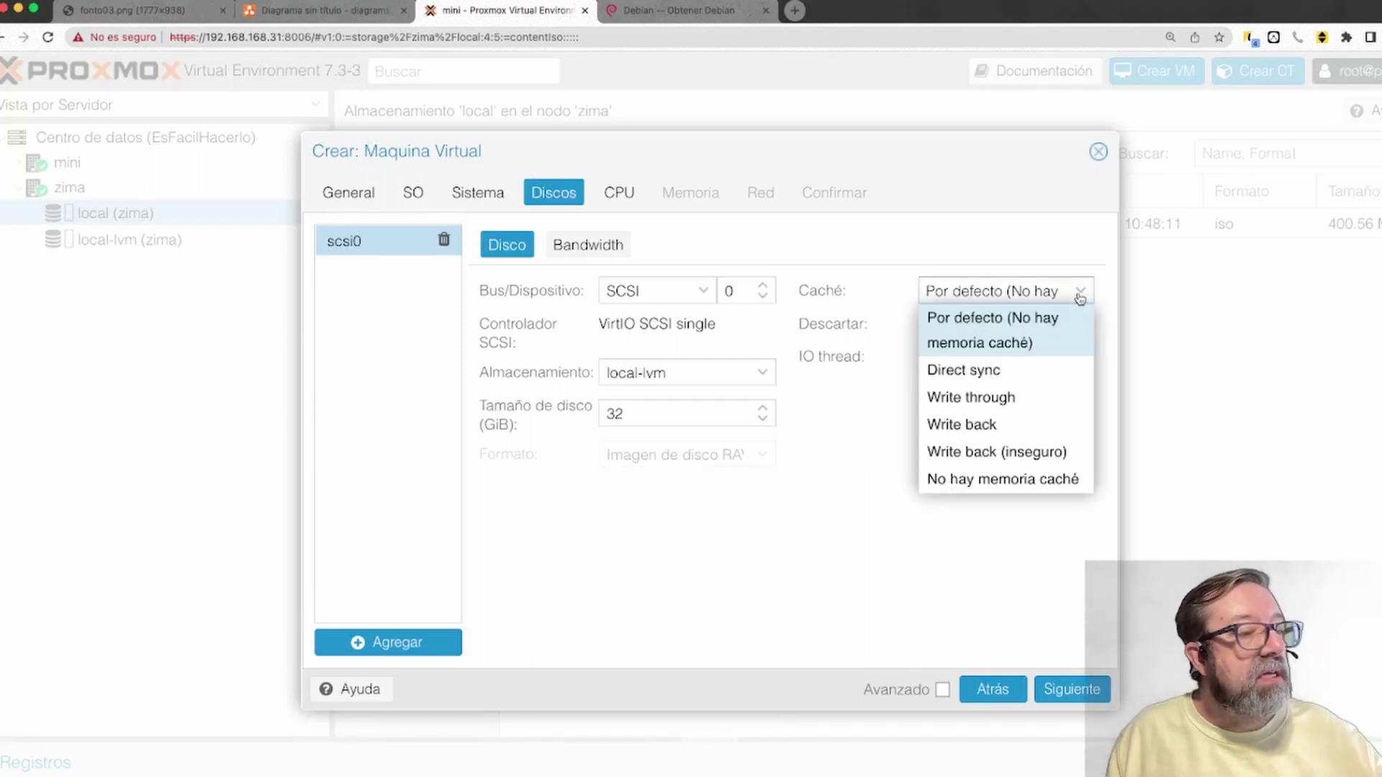
{"action": "left_click", "coordinate": [1080, 298]}
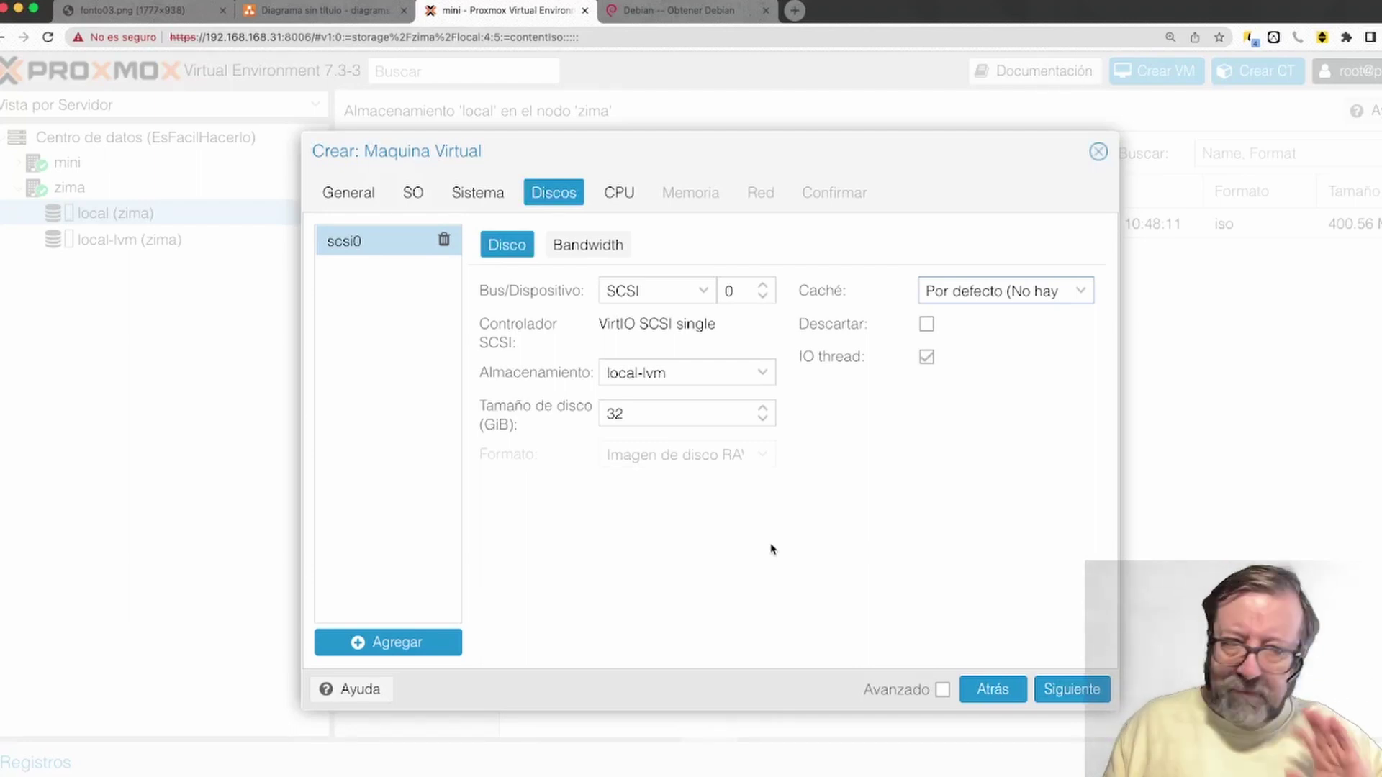
{"action": "left_click", "coordinate": [633, 413]}
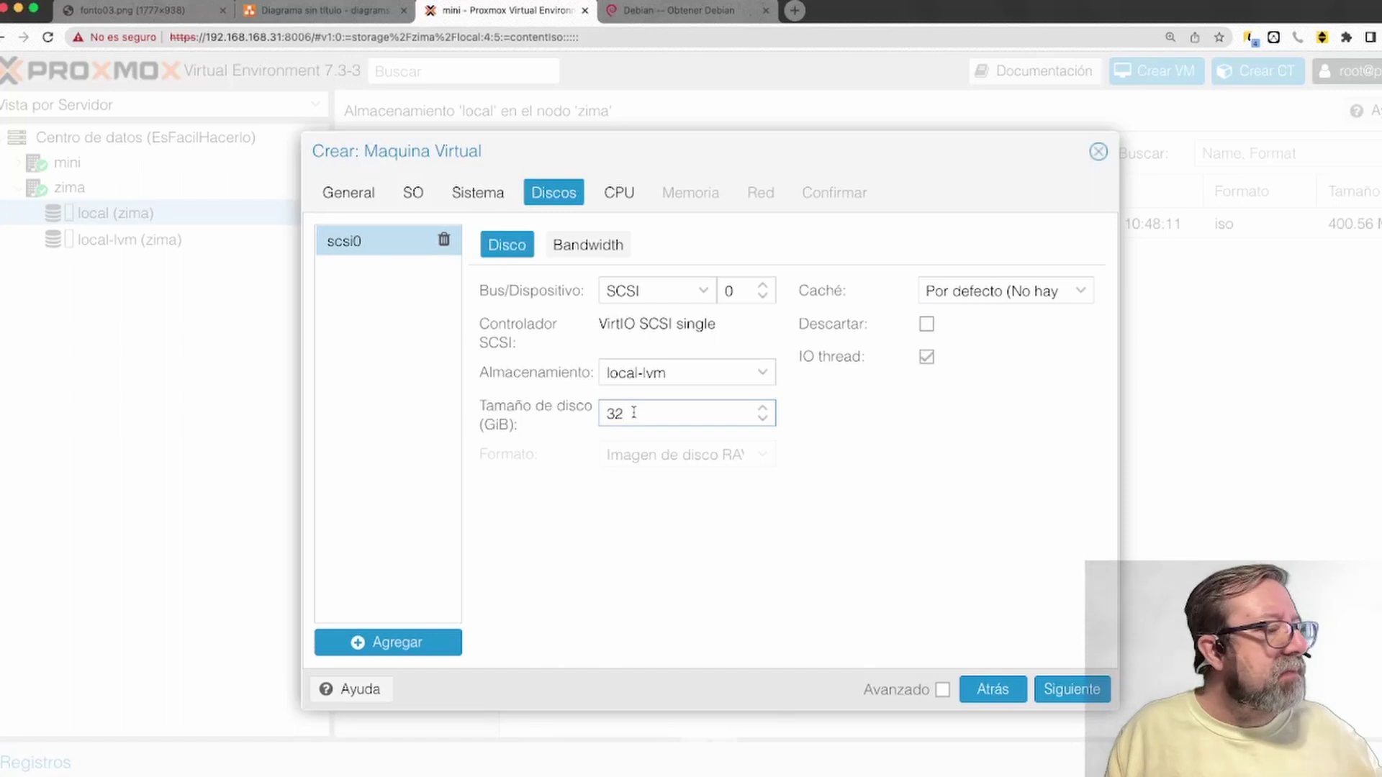
In the CPU settings, enter 2 sockets and 6 cores
{"action": "left_click", "coordinate": [1071, 692]}
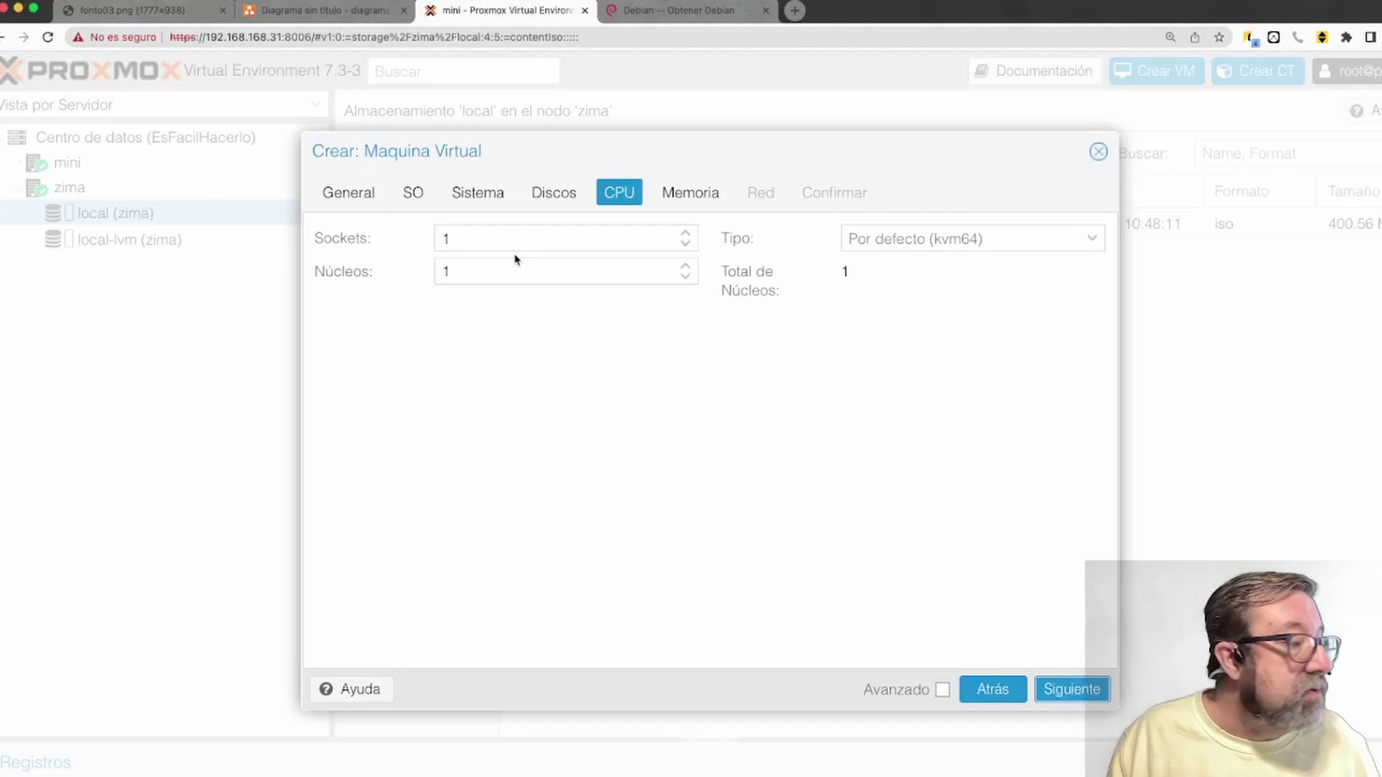
{"action": "double_click", "coordinate": [462, 235]}
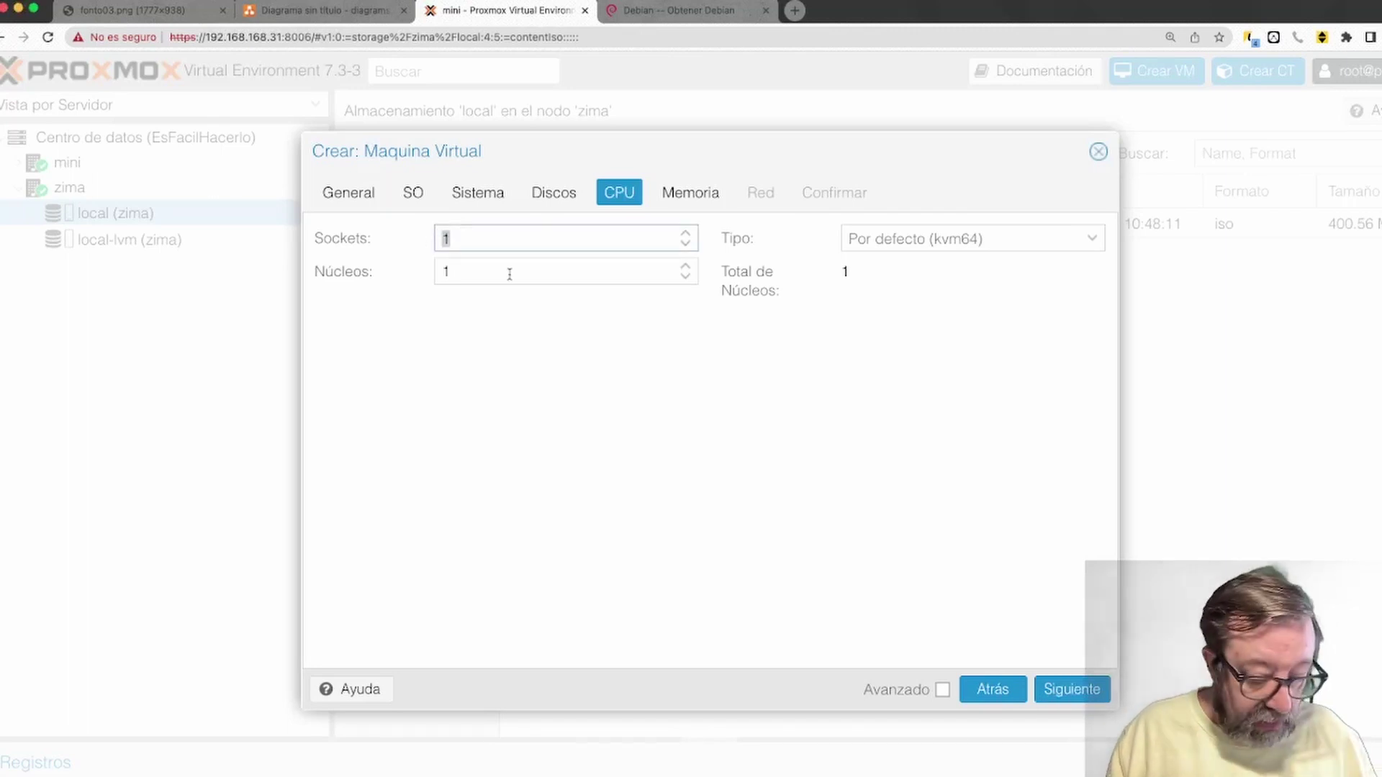
{"action": "type", "text": "2"}
{"action": "double_click", "coordinate": [461, 272]}
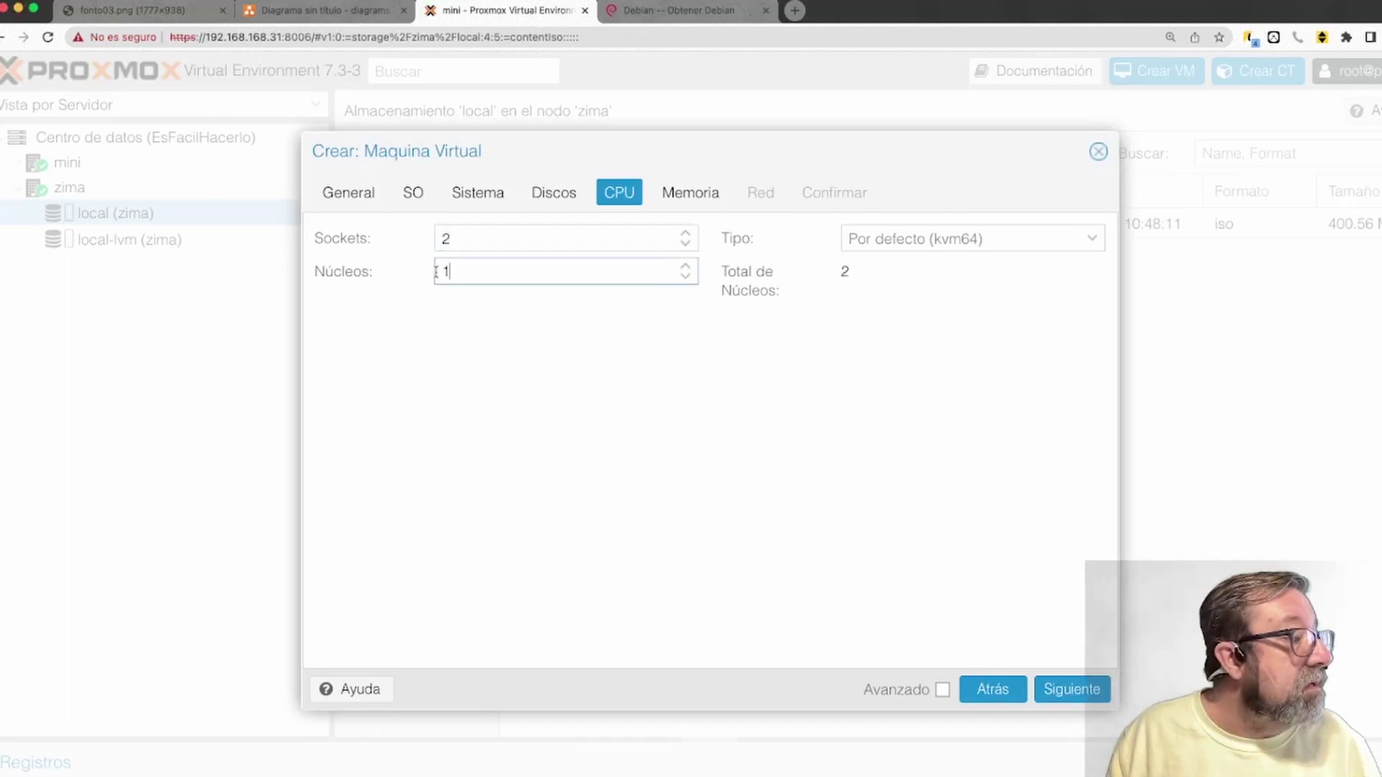
{"action": "type", "text": "6"}
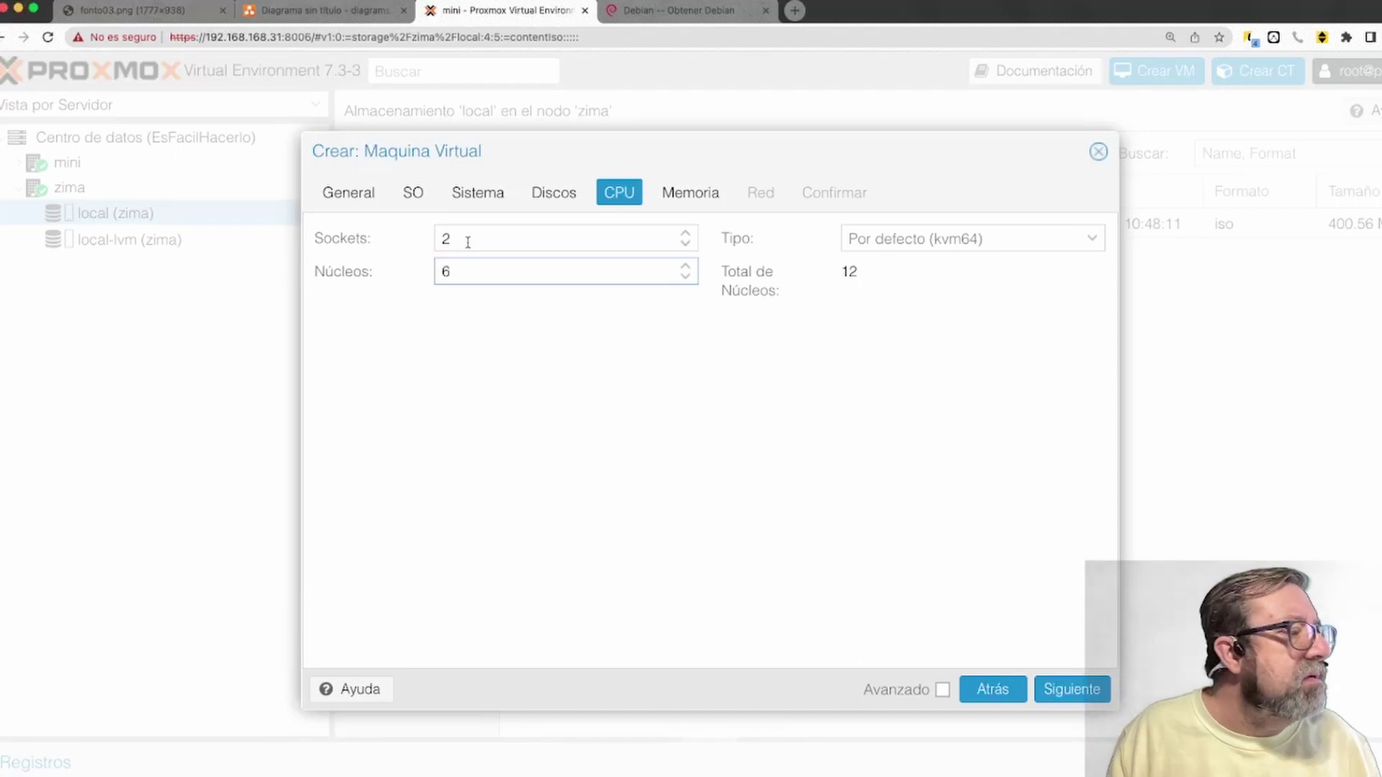
Correct the CPU to 1 socket with 4 cores
{"action": "key", "text": "shift+Tab"}
{"action": "type", "text": "1"}
{"action": "key", "text": "Tab"}
{"action": "type", "text": "23"}
{"action": "key", "text": "BackSpace"}
{"action": "key", "text": "BackSpace"}
{"action": "type", "text": "12"}
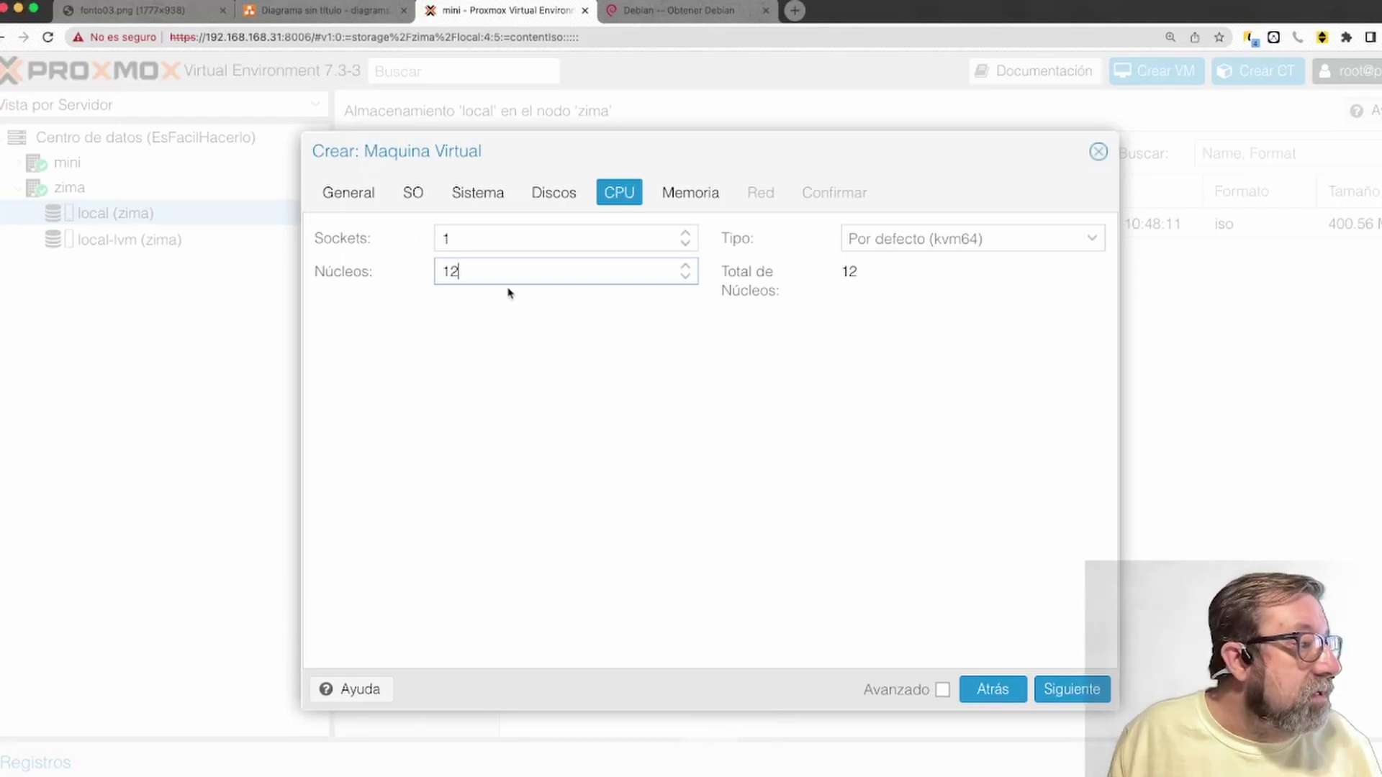
{"action": "left_click_drag", "start_coordinate": [488, 272], "coordinate": [376, 267]}
{"action": "type", "text": "4"}
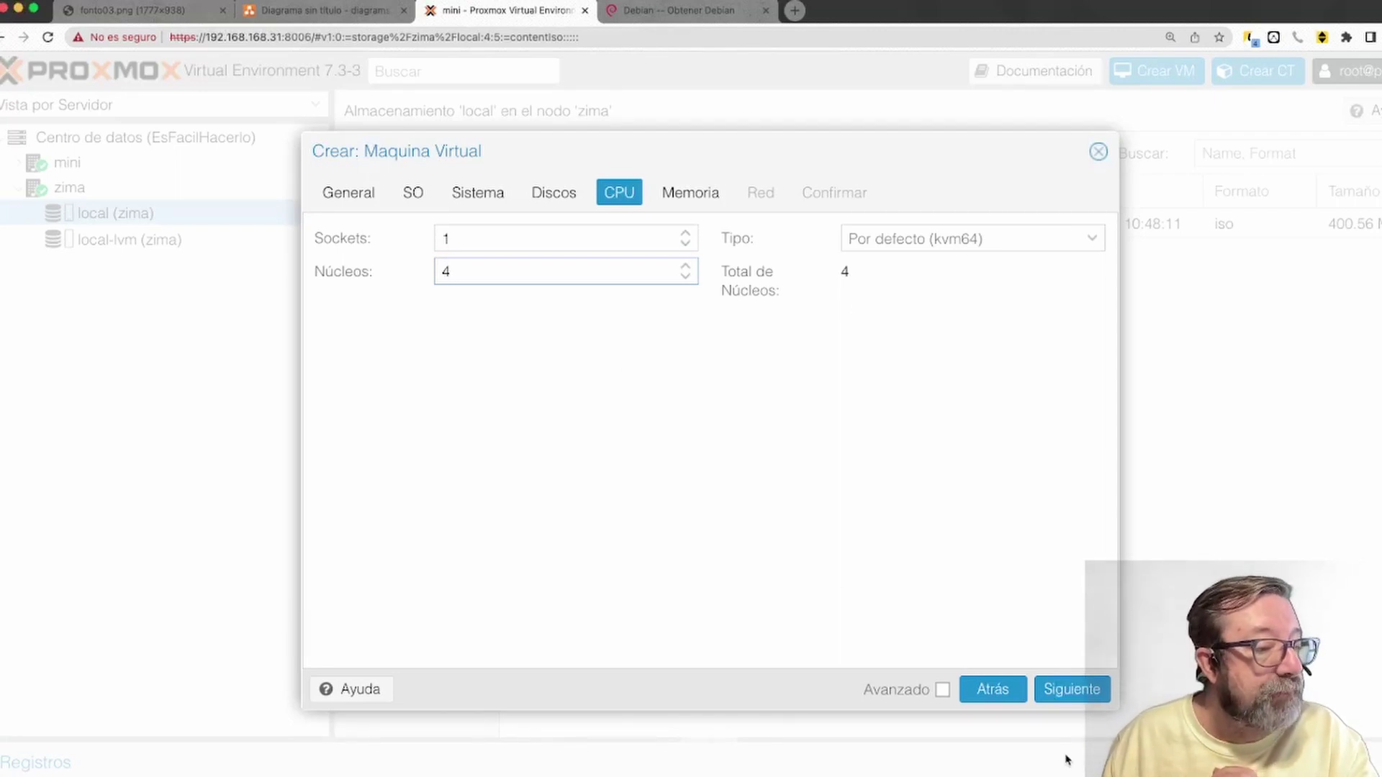
{"action": "left_click", "coordinate": [1079, 696]}
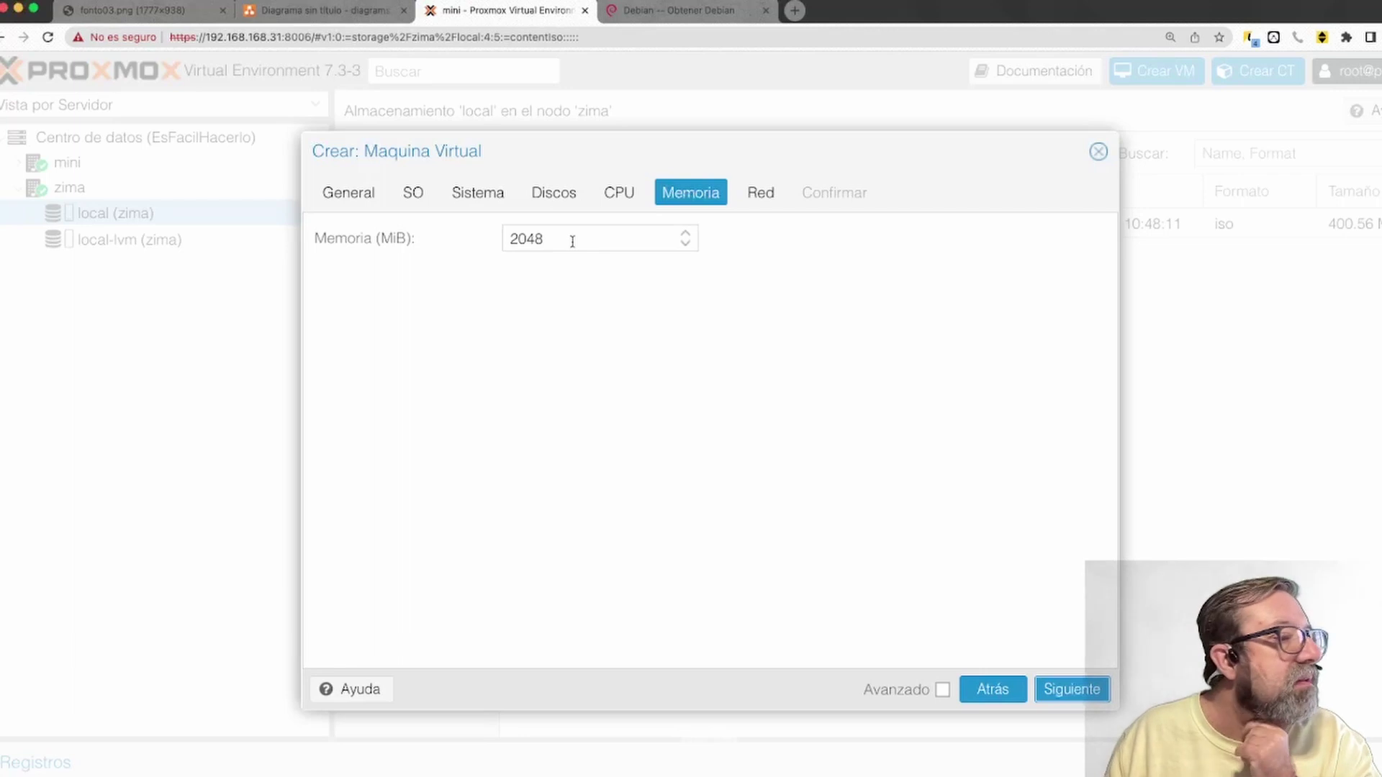
Accept 2048 MiB memory and bridge vmbr0, then reach the confirmation summary
{"action": "left_click", "coordinate": [1084, 687]}
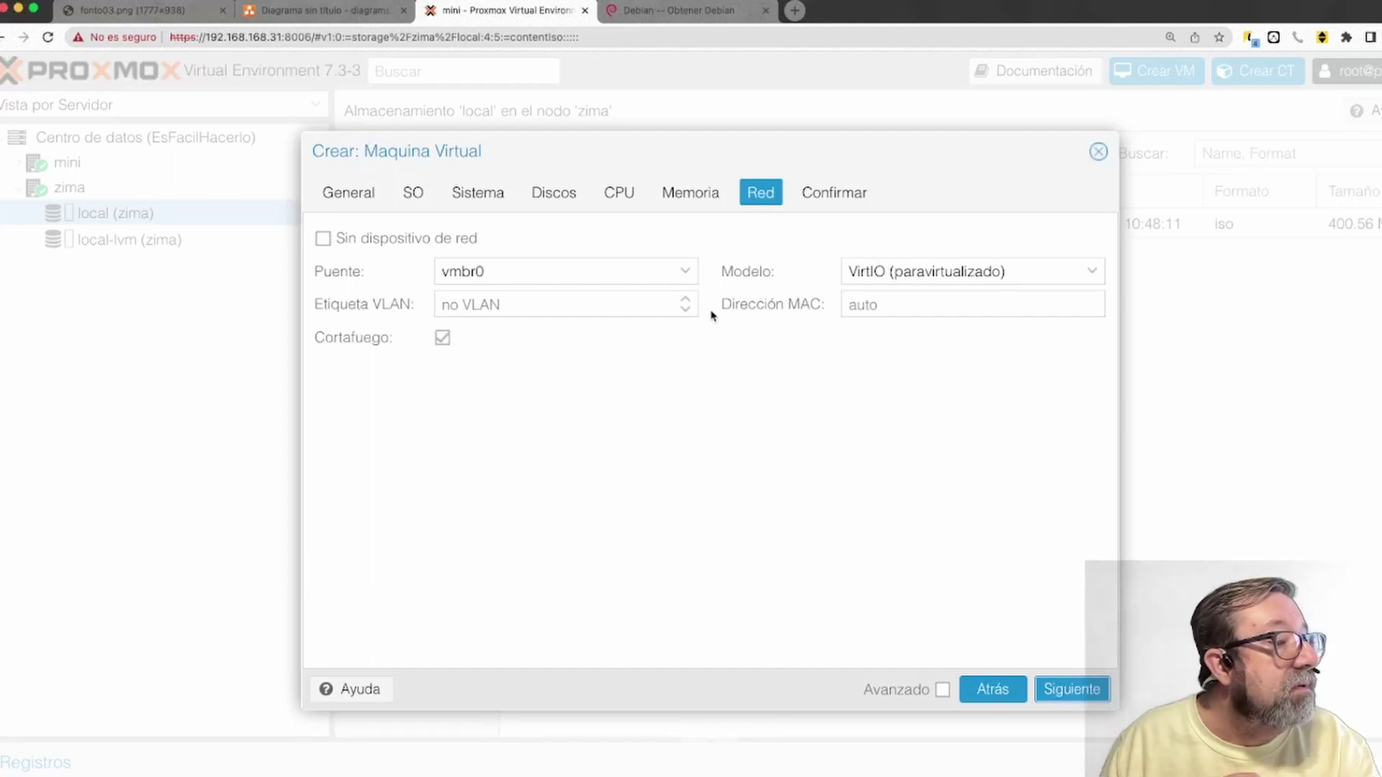
{"action": "left_click", "coordinate": [683, 272]}
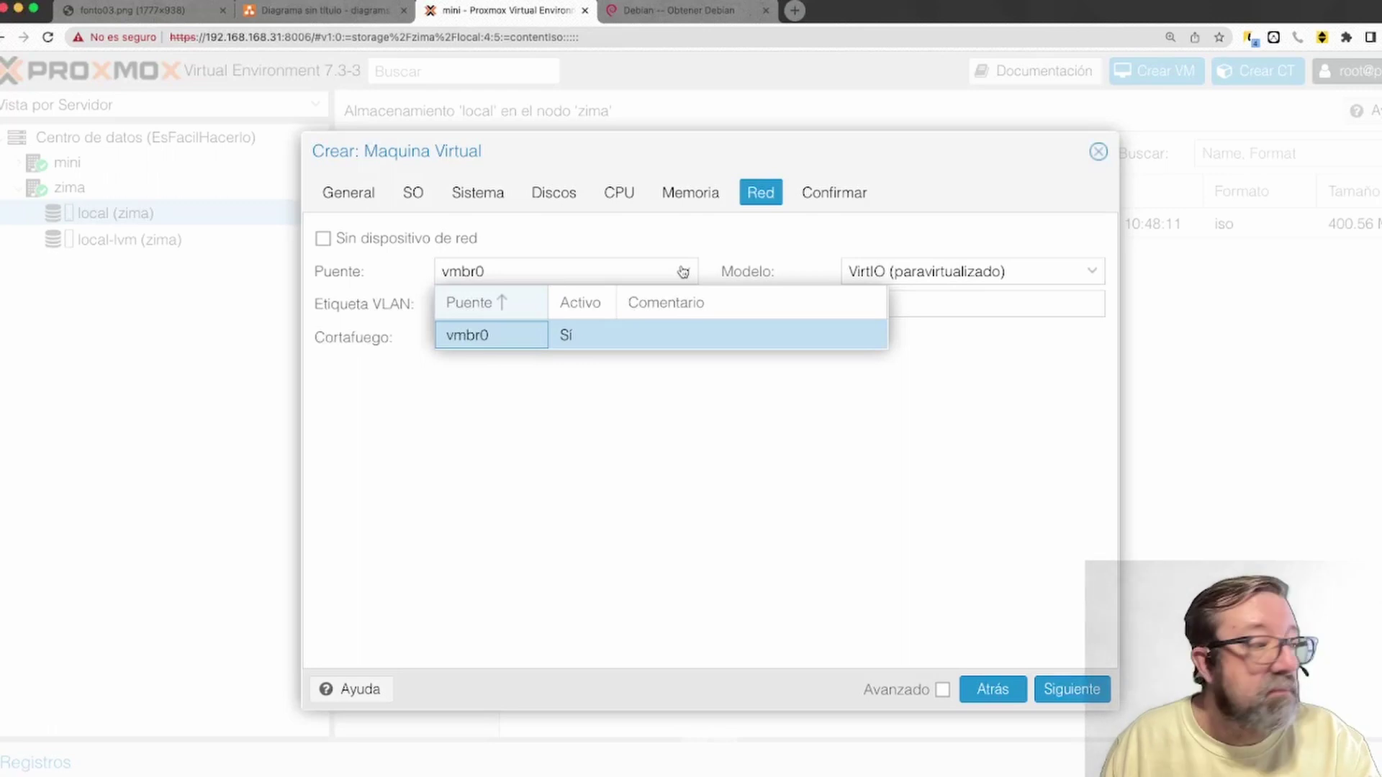
{"action": "left_click", "coordinate": [486, 337]}
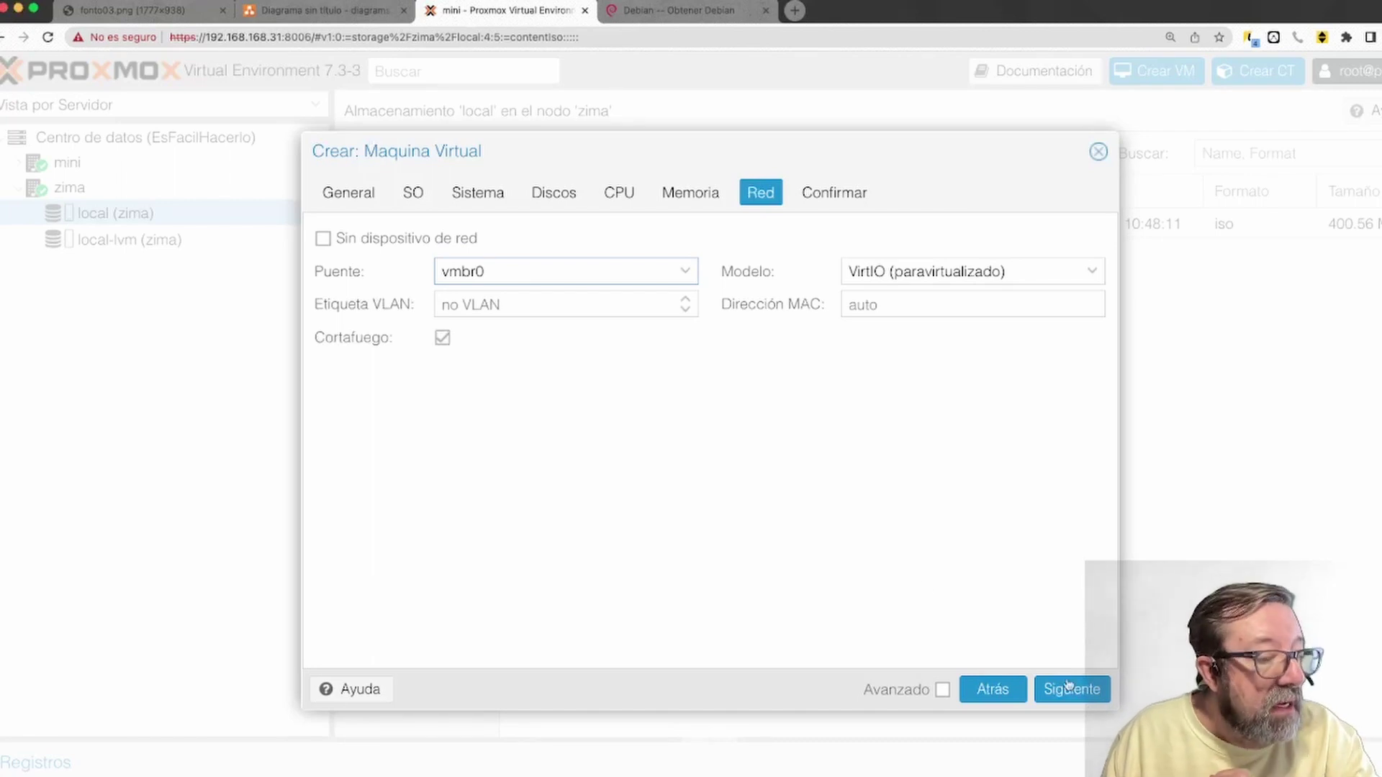
{"action": "left_click", "coordinate": [1094, 692]}
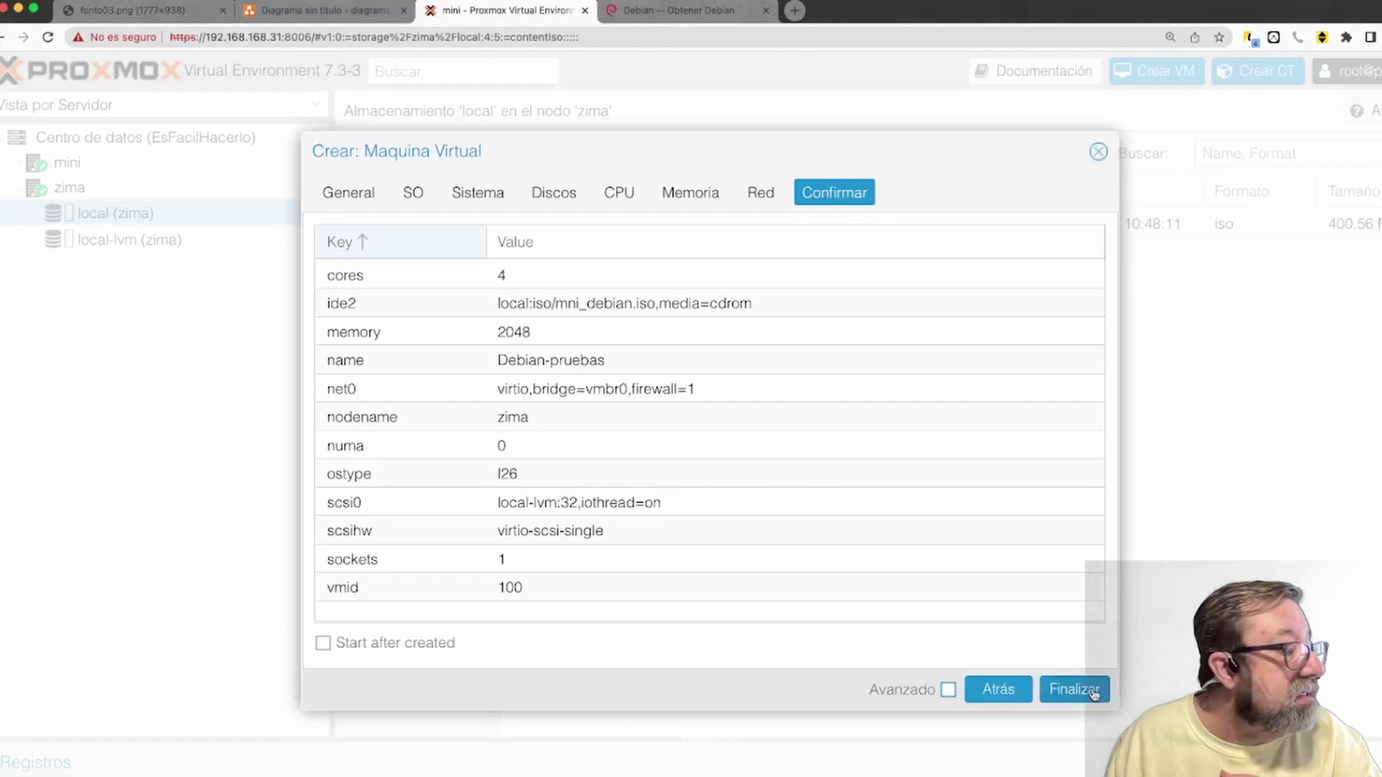
Finish the wizard to create VM 100 and open its Debian-pruebas summary
{"action": "left_click", "coordinate": [1085, 692]}
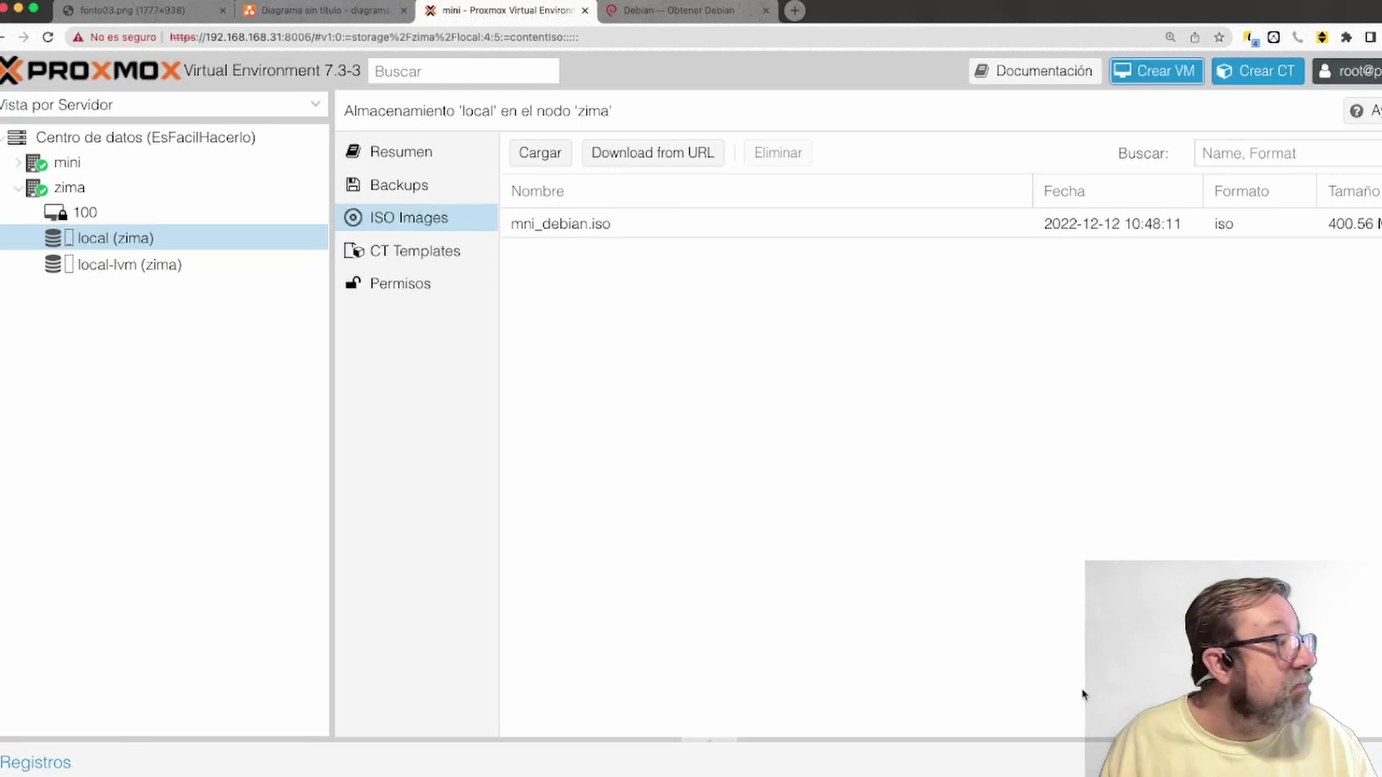
{"action": "left_click", "coordinate": [64, 213]}
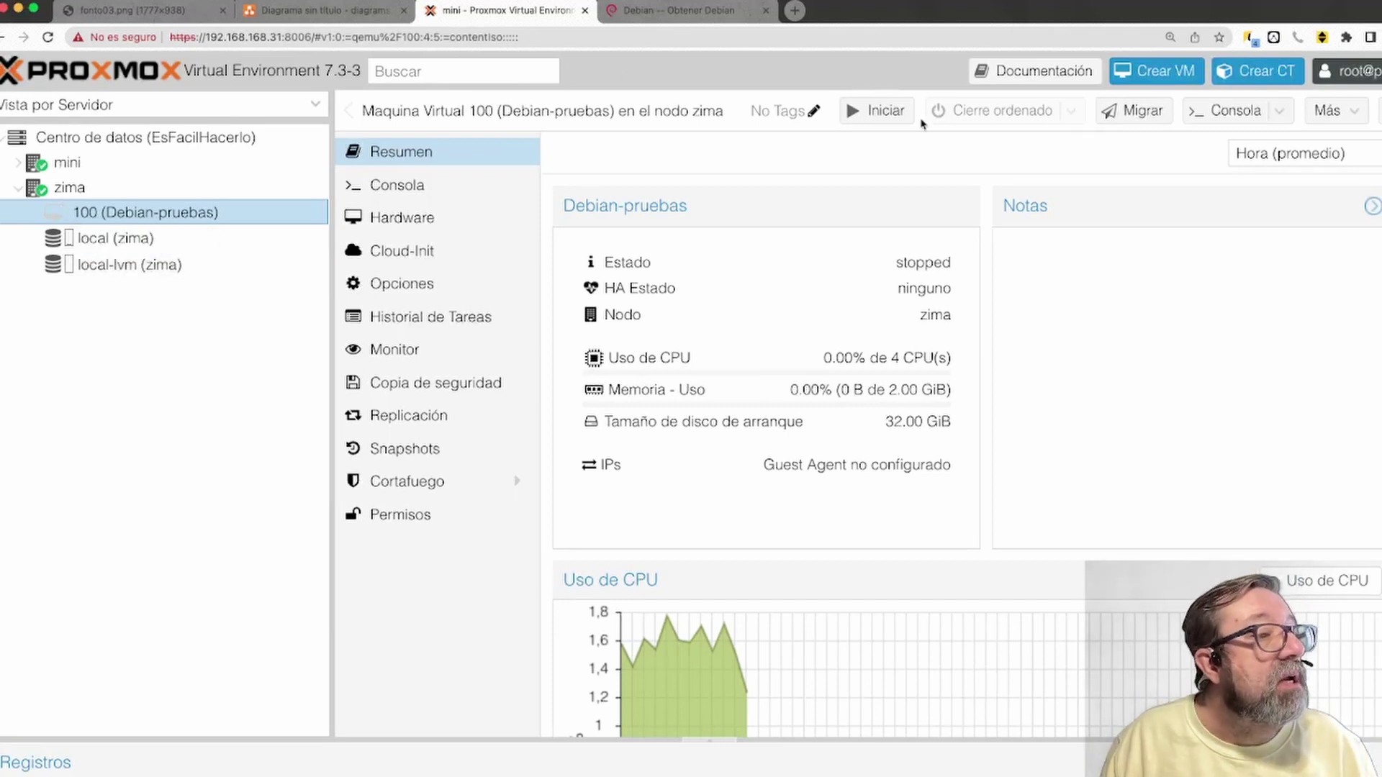
Start VM 100 and select Install in its console's Debian 11 installer menu
{"action": "left_click", "coordinate": [890, 116]}
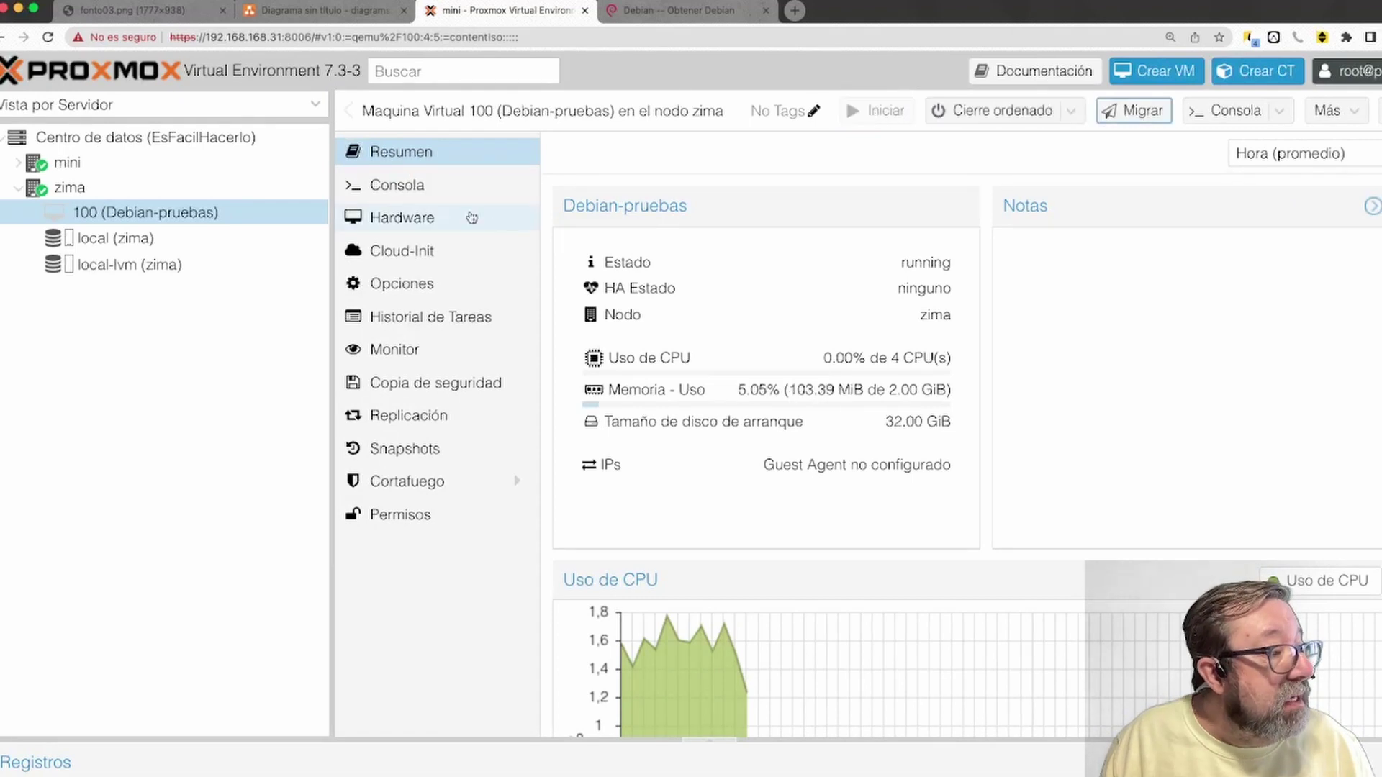
{"action": "left_click", "coordinate": [411, 187]}
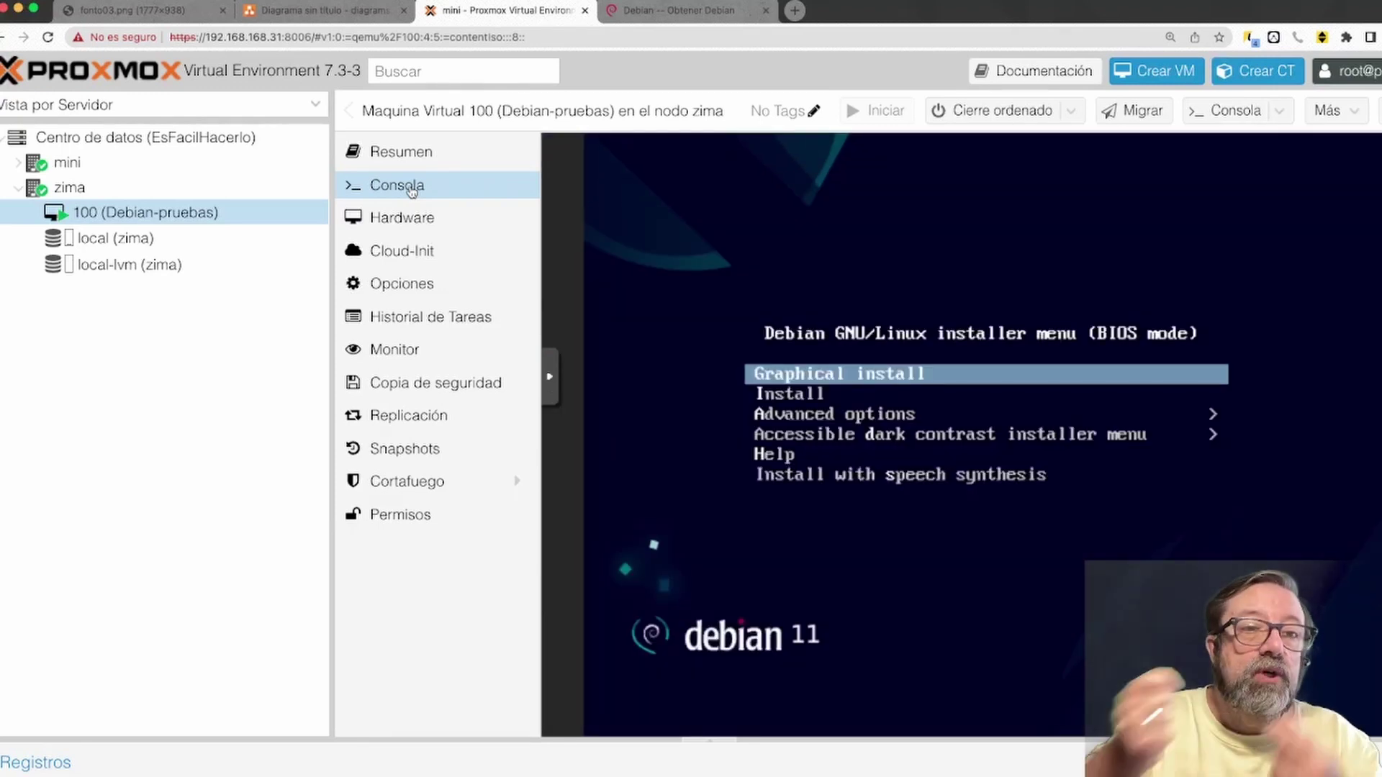
{"action": "key", "text": "Down"}
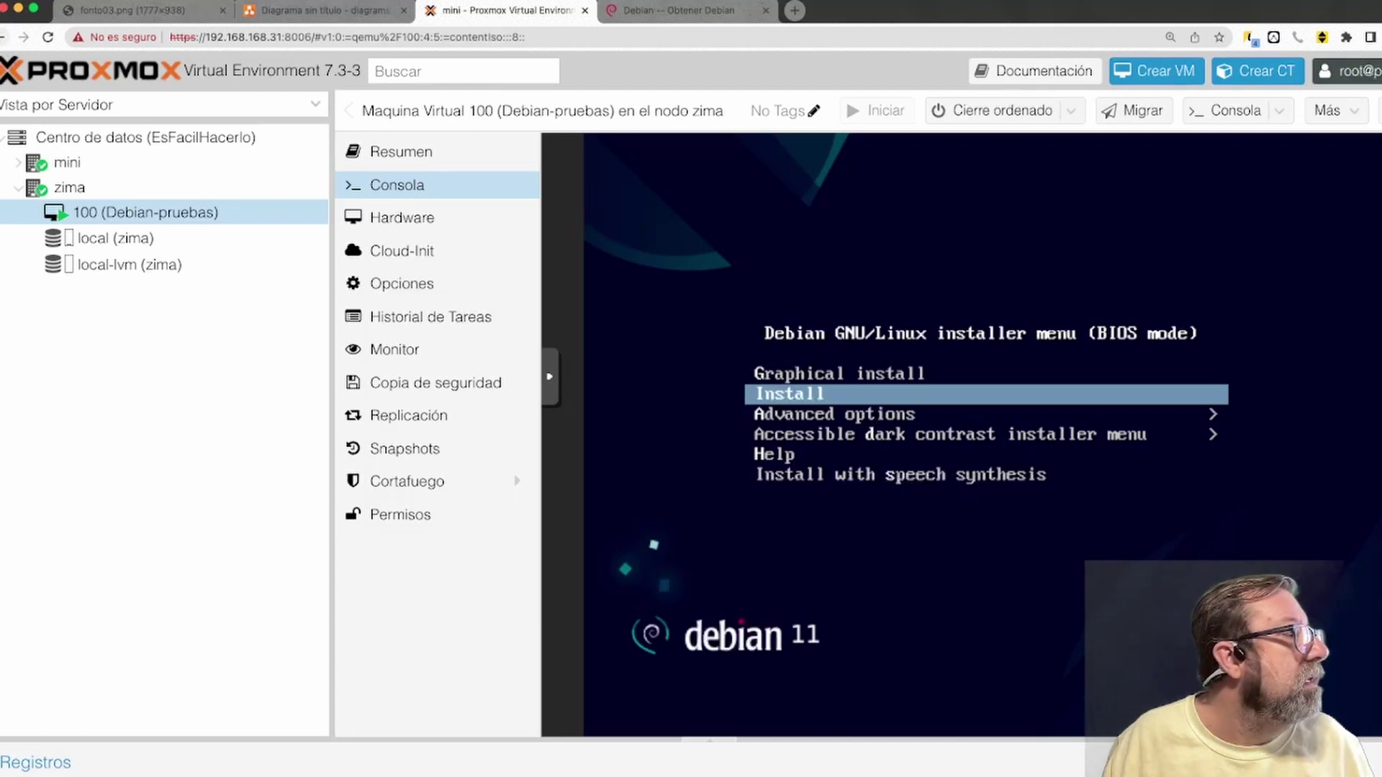
{"action": "left_click", "coordinate": [19, 164]}
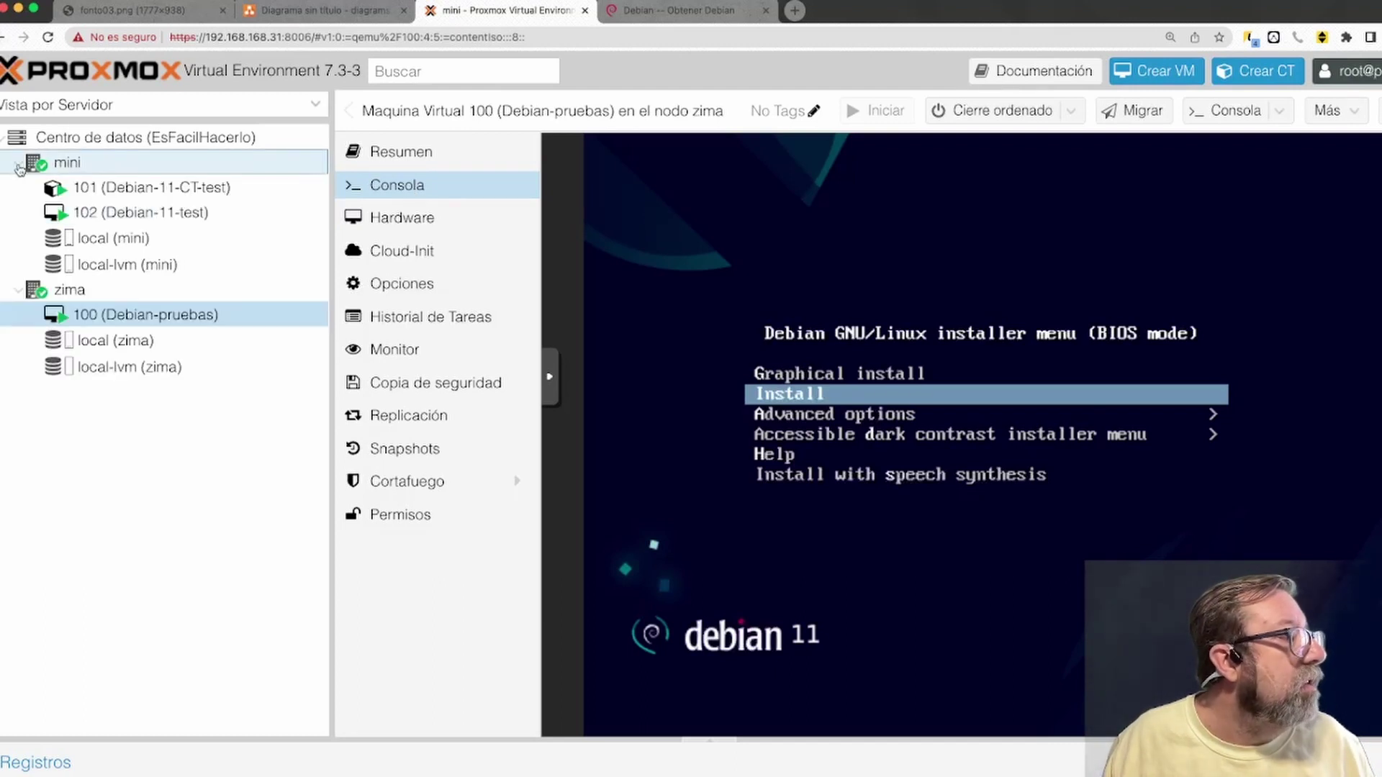
Log in as root on VM 102 Debian-11-test's console and run ls
{"action": "left_click", "coordinate": [141, 213]}
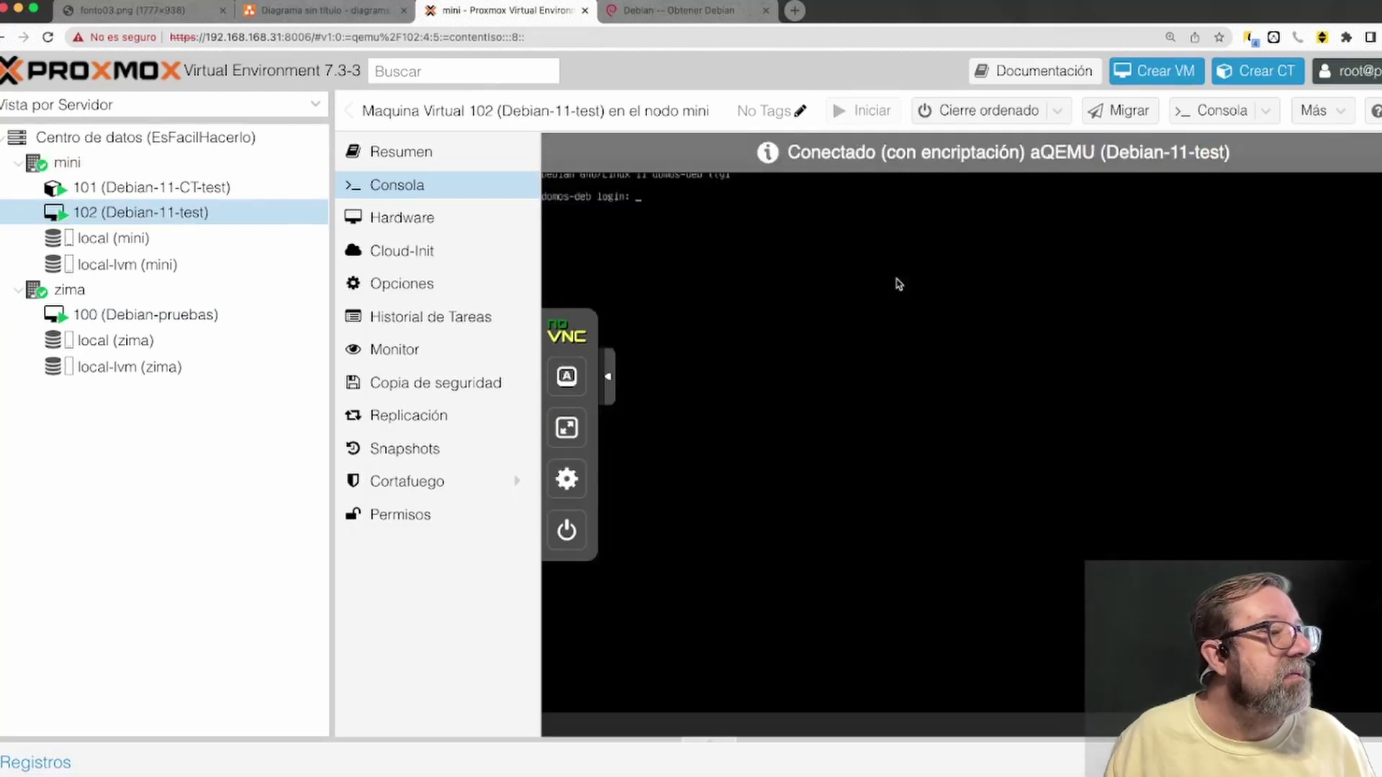
{"action": "key", "text": "Return"}
{"action": "key", "text": "Return"}
{"action": "key", "text": "Return"}
{"action": "key", "text": "Return"}
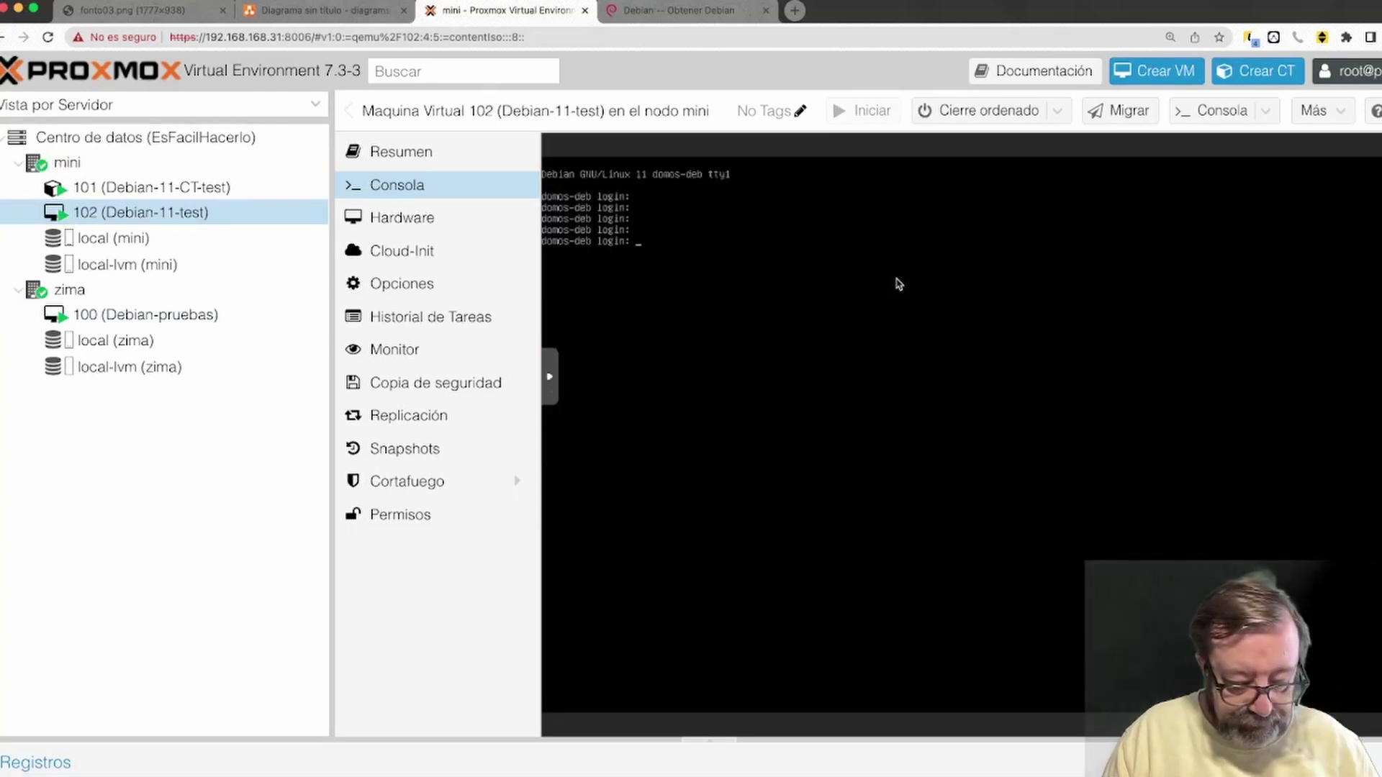
{"action": "type", "text": "root"}
{"action": "key", "text": "Return"}
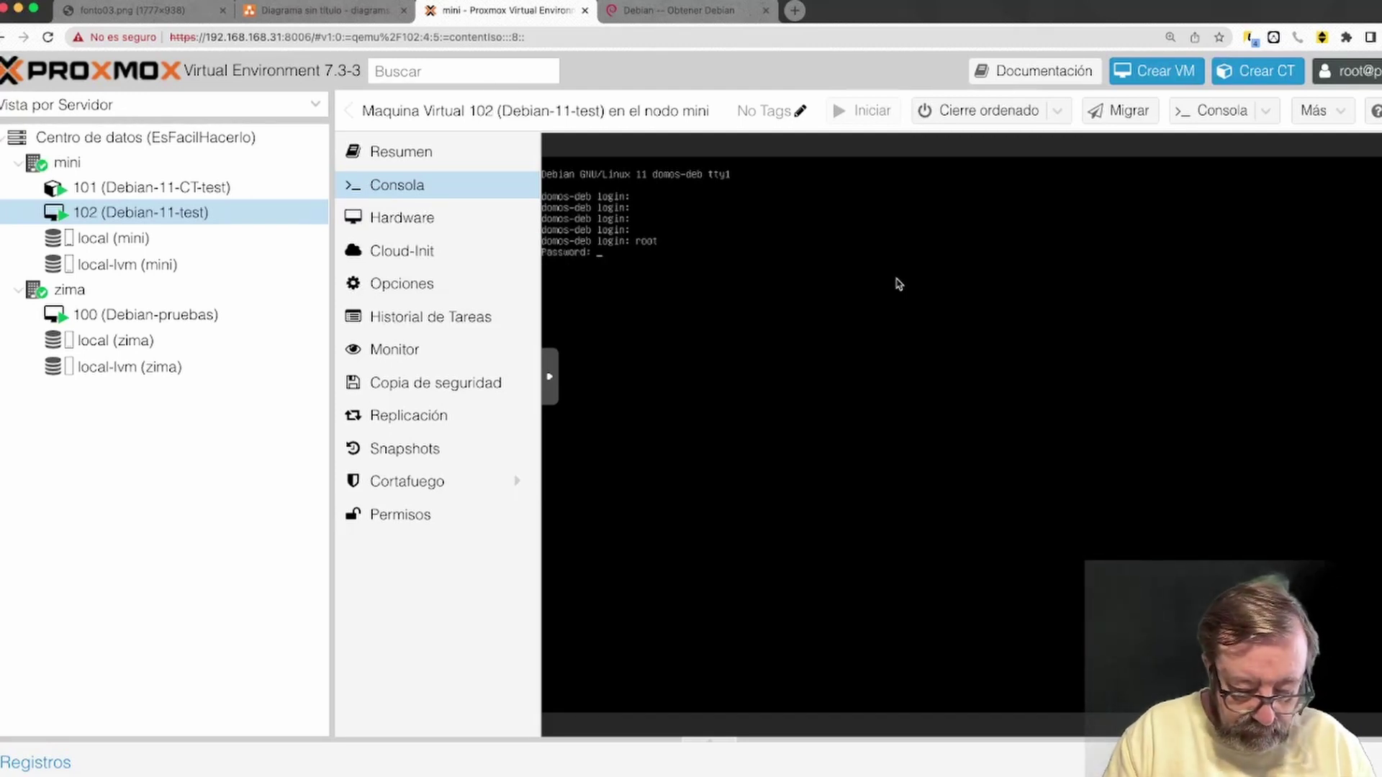
{"action": "key", "text": "Return"}
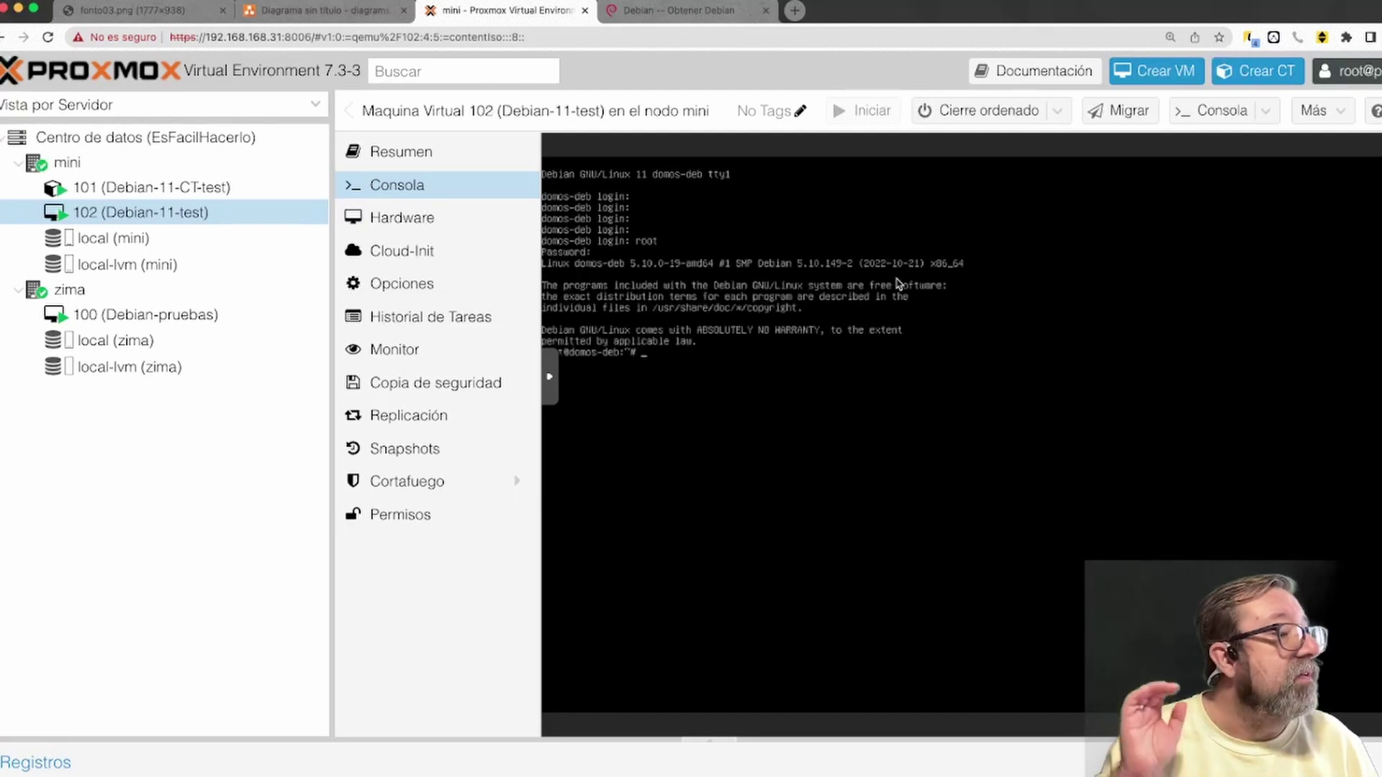
{"action": "type", "text": "ls"}
{"action": "key", "text": "Return"}
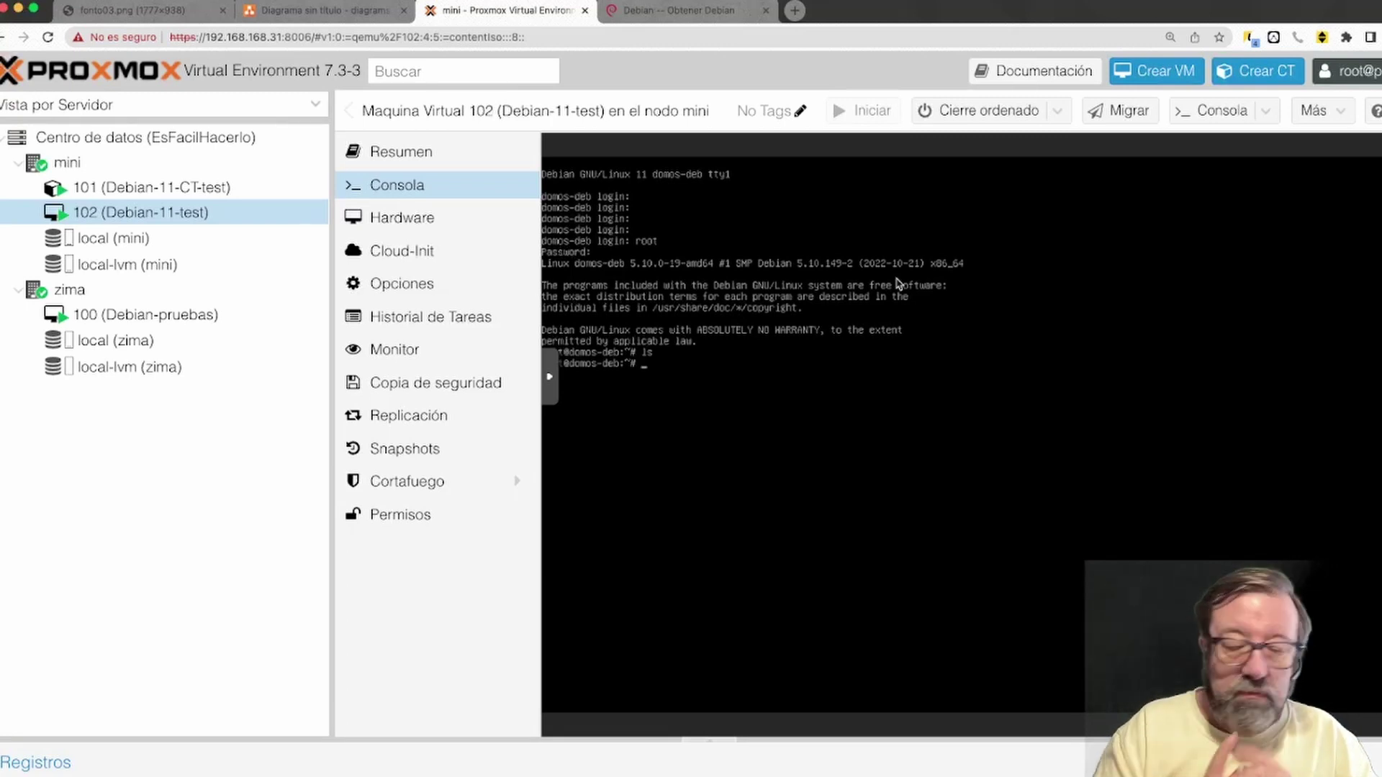
Open CT Templates on zima's local storage and list the downloadable Plantillas
{"action": "left_click", "coordinate": [70, 295]}
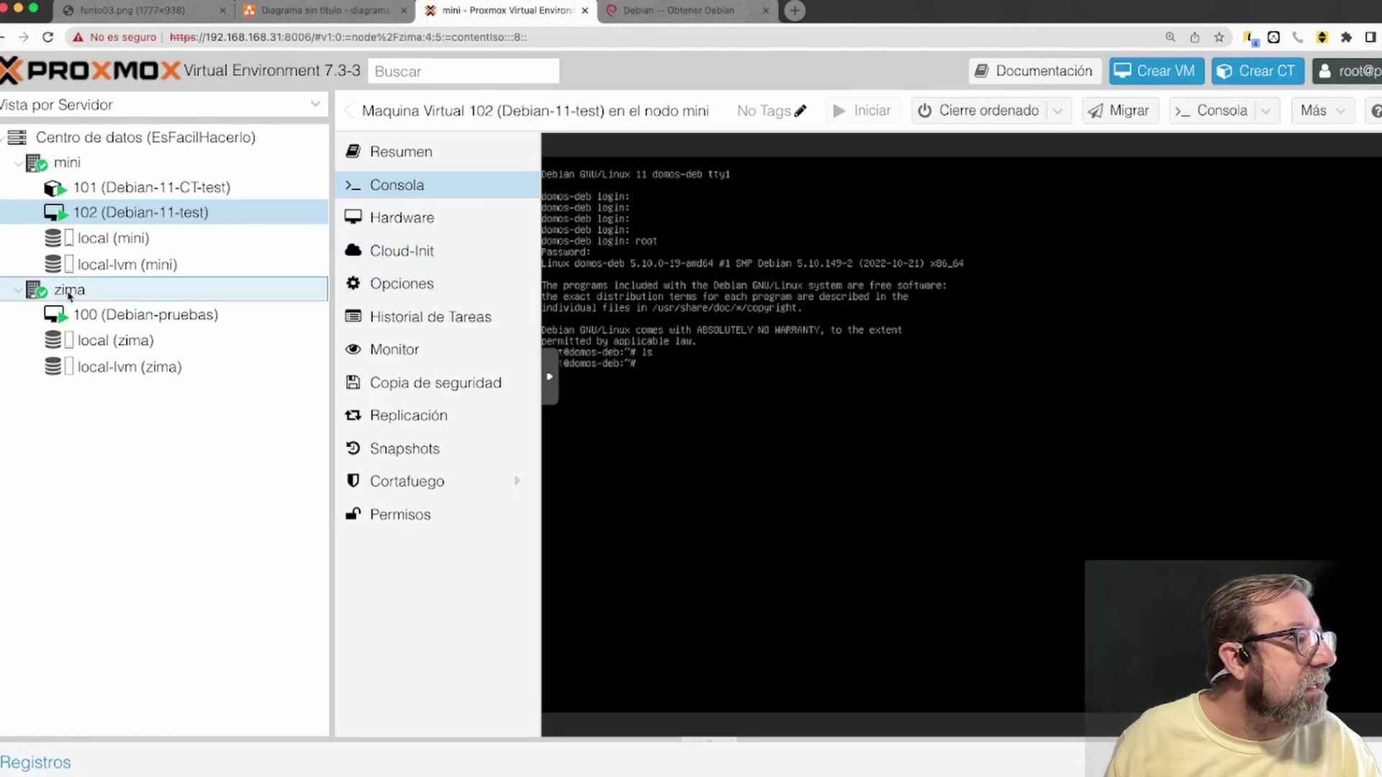
{"action": "left_click", "coordinate": [110, 344]}
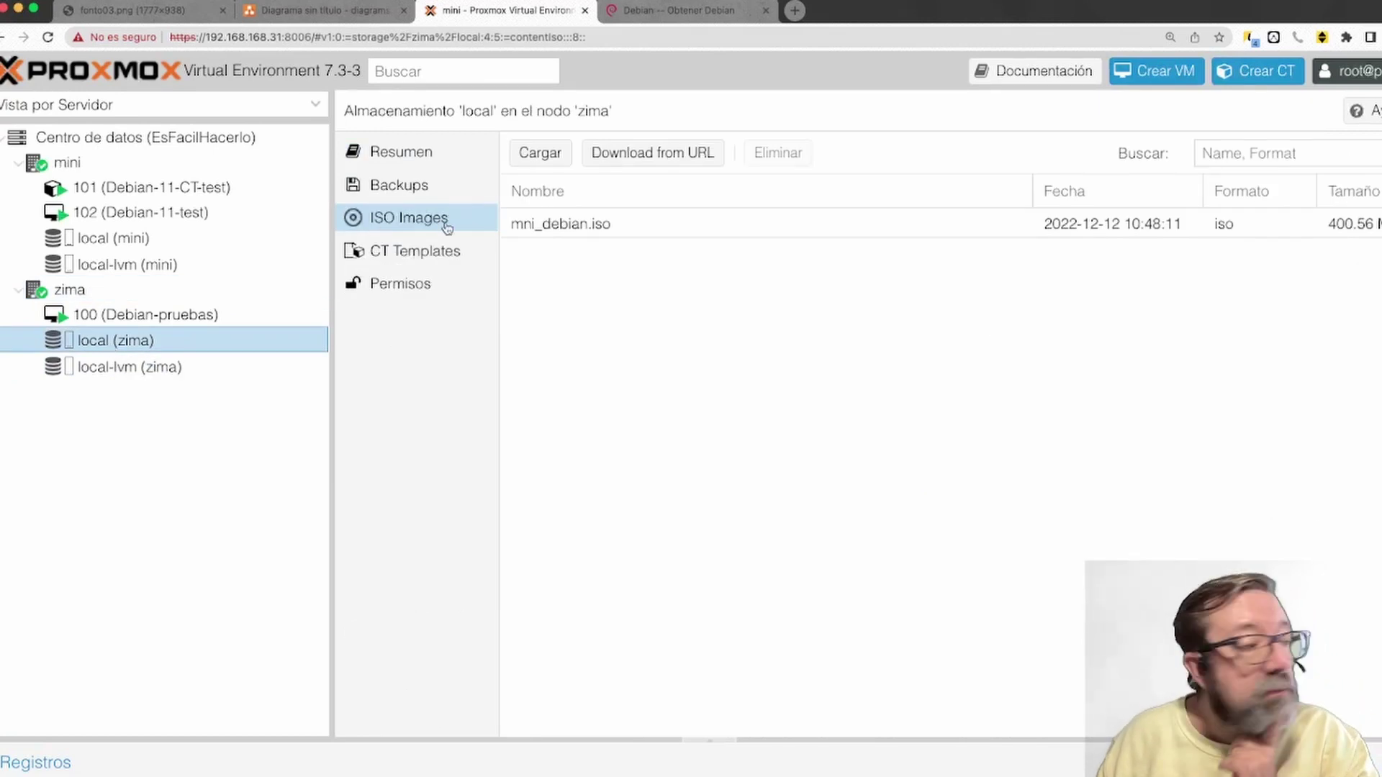
{"action": "left_click", "coordinate": [435, 257]}
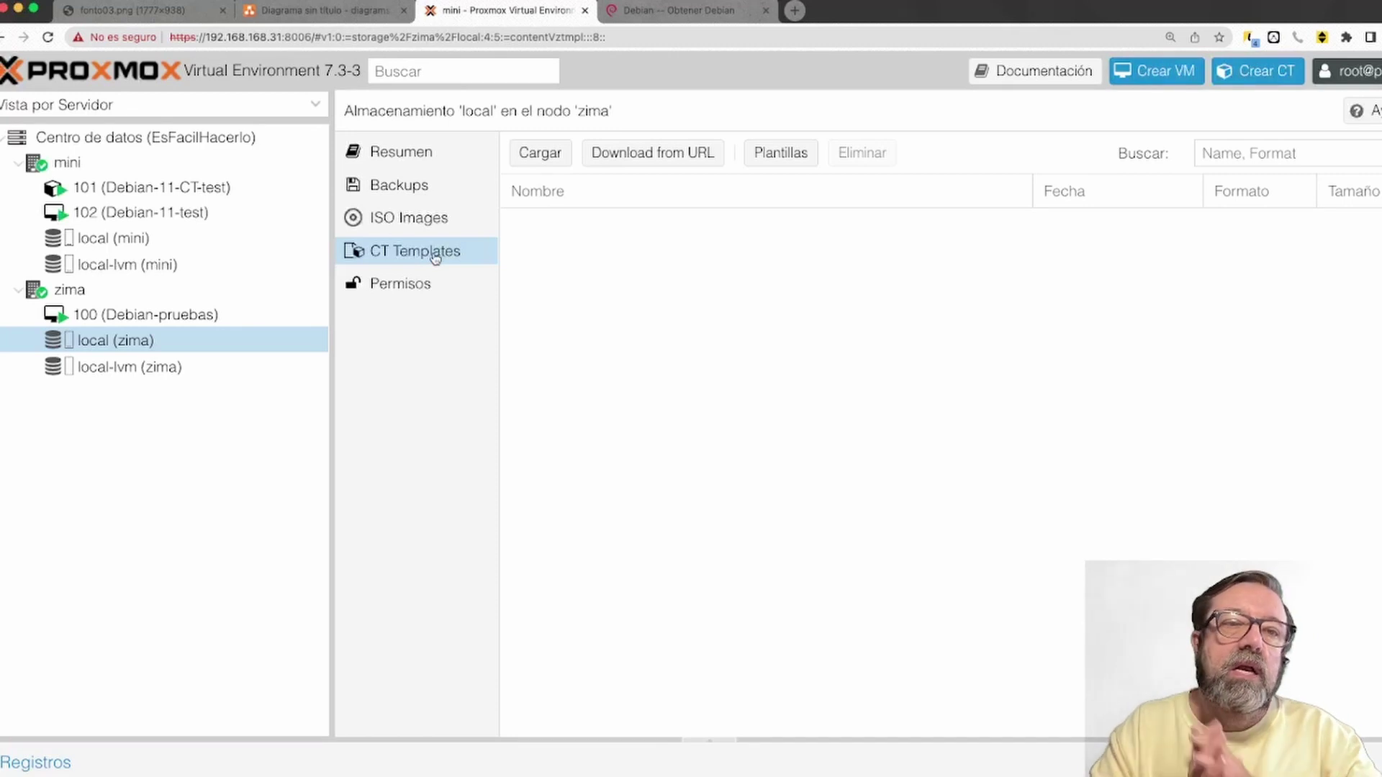
{"action": "left_click", "coordinate": [784, 155]}
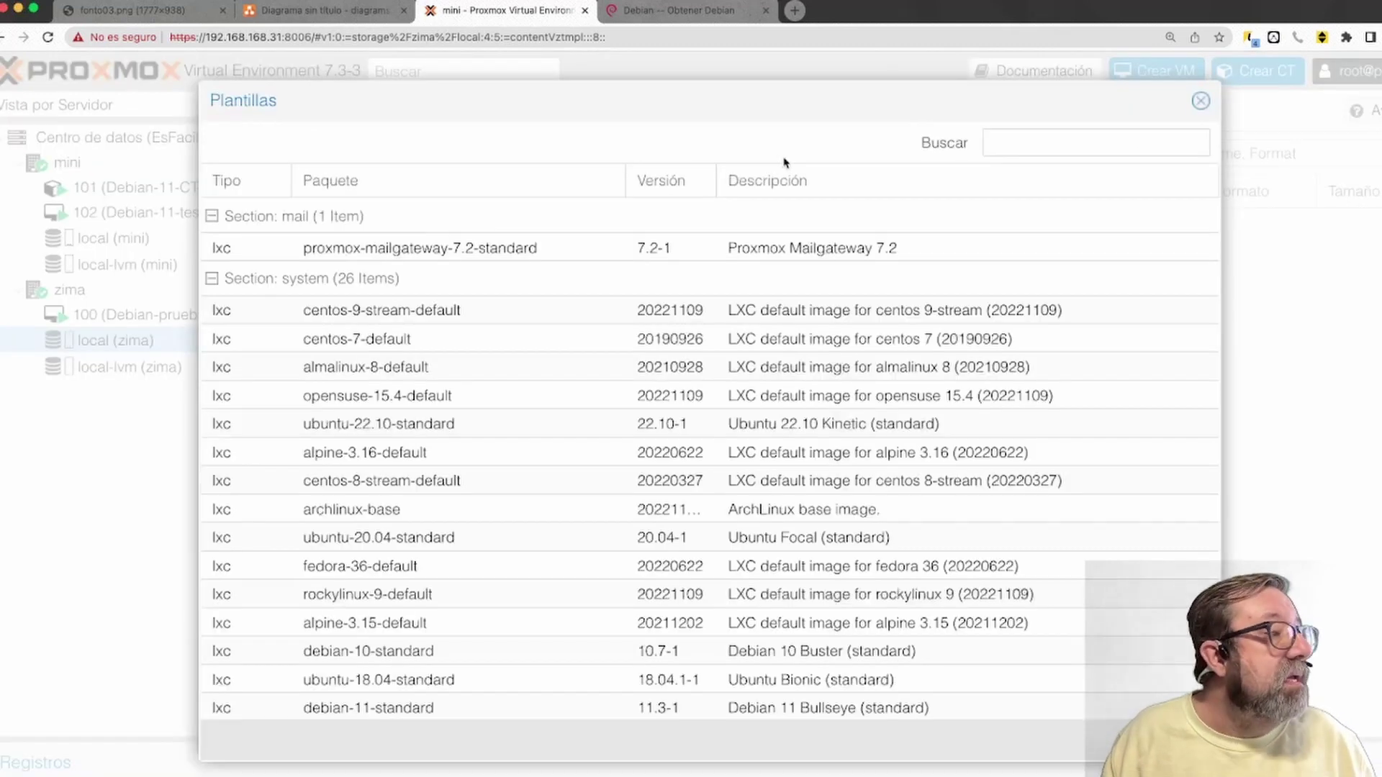